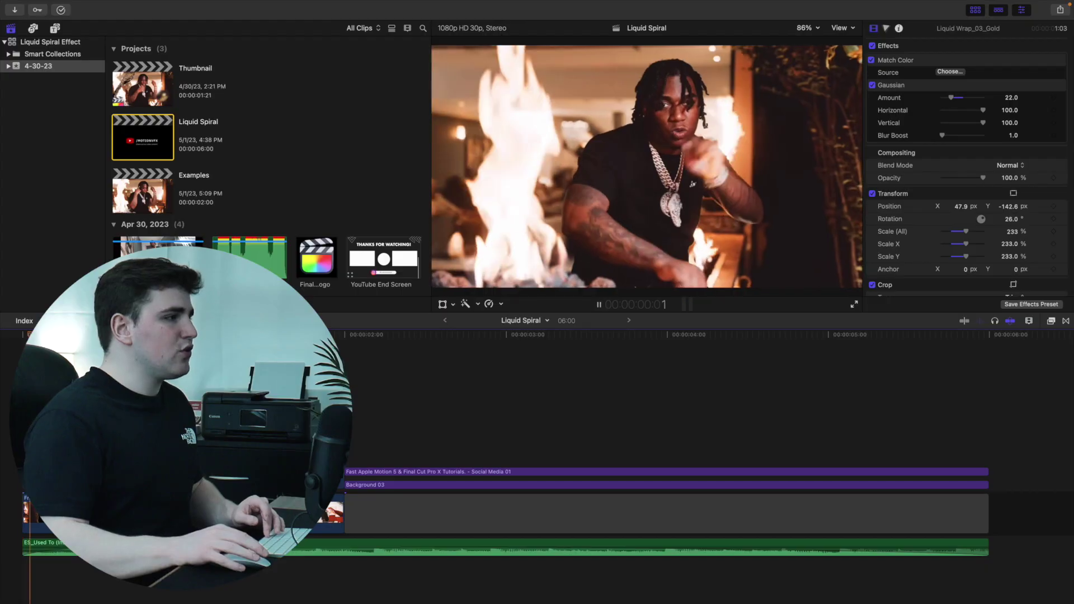
key(space)
Step: Play the finished Liquid Spiral project and examine frame by frame how the gold liquid wraps around the artist by the red piano
drag(387, 336, 86, 337)
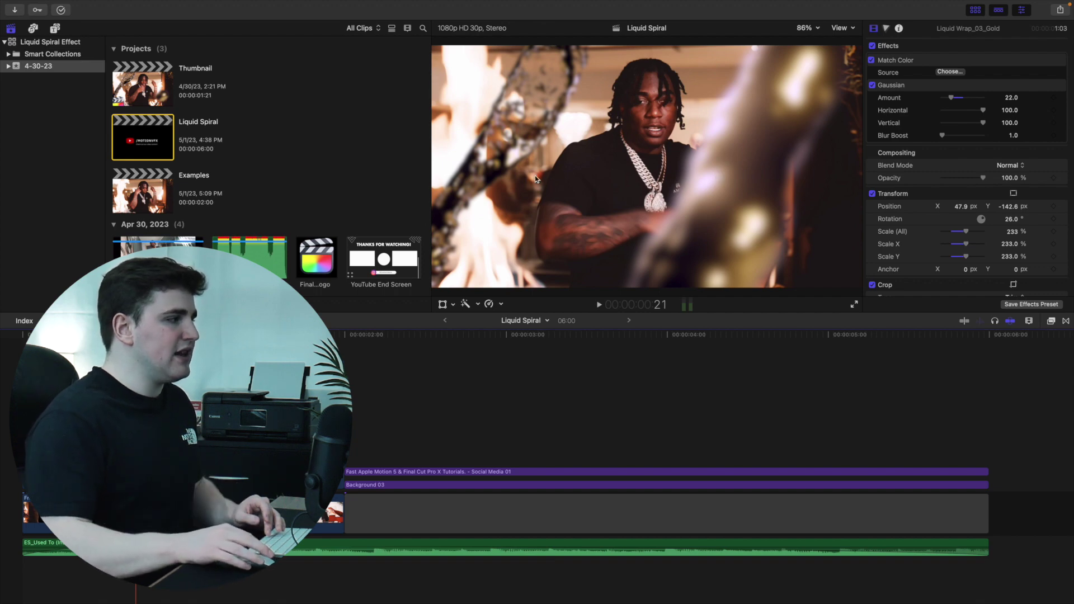
key(space)
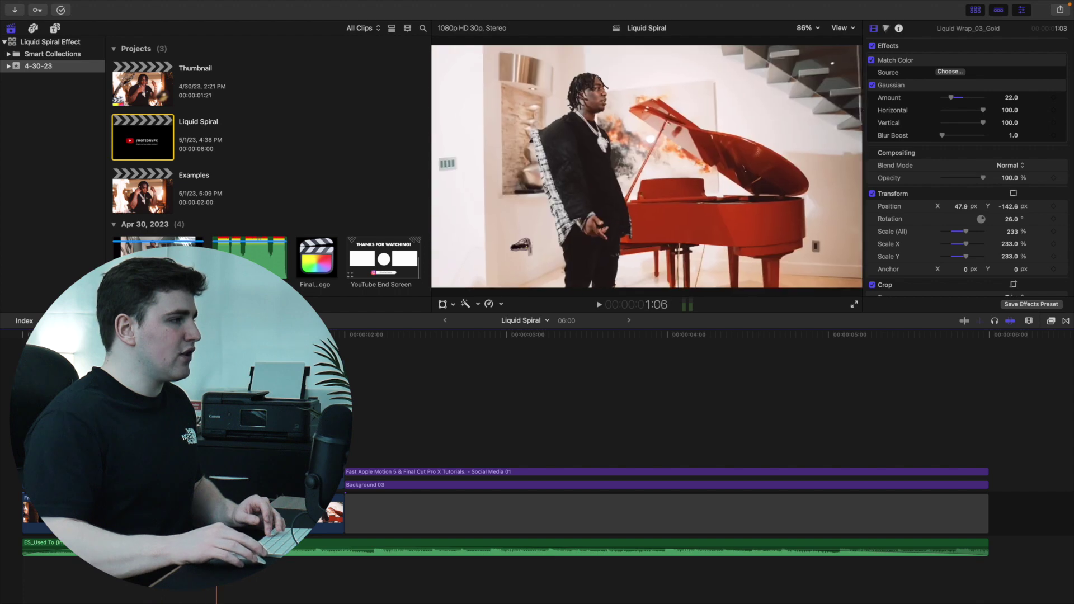
key(j)
key(l)
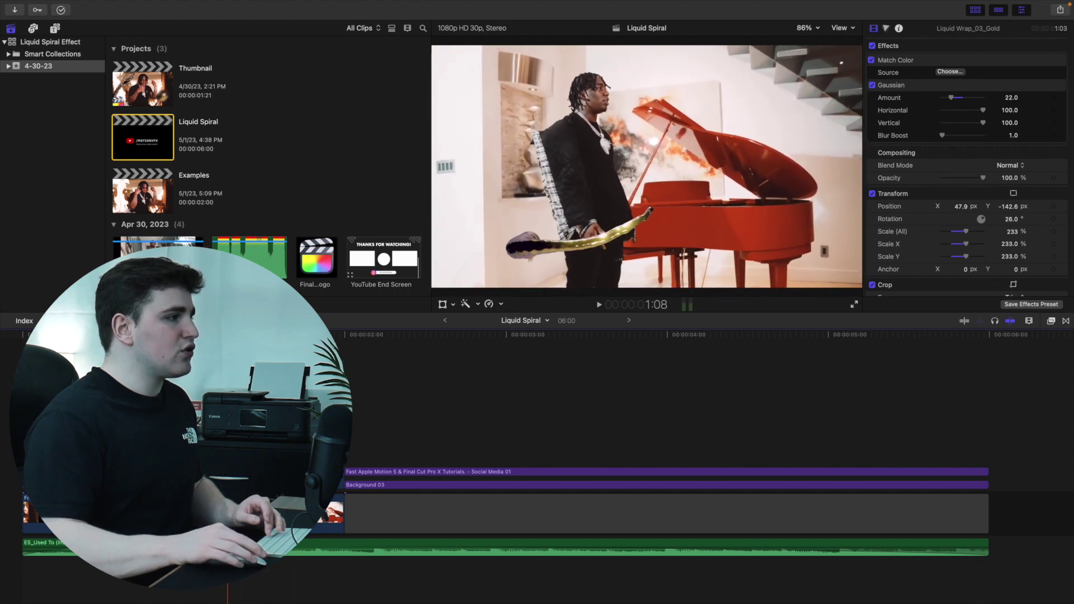
key(Right)
key(Left)
key(Left)
key(Left)
key(Left)
key(Left)
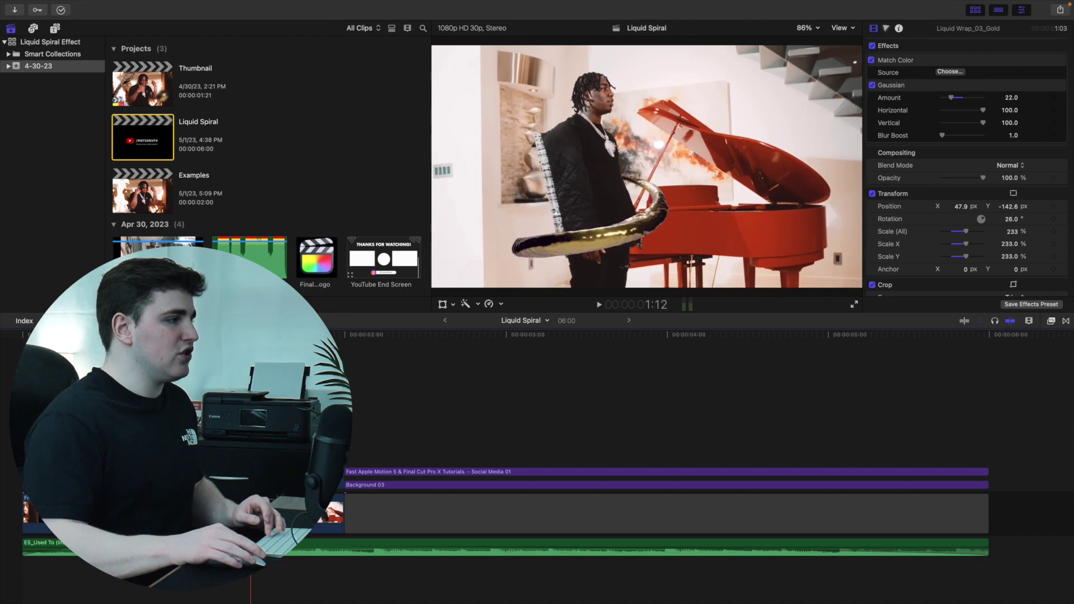
key(super+Down)
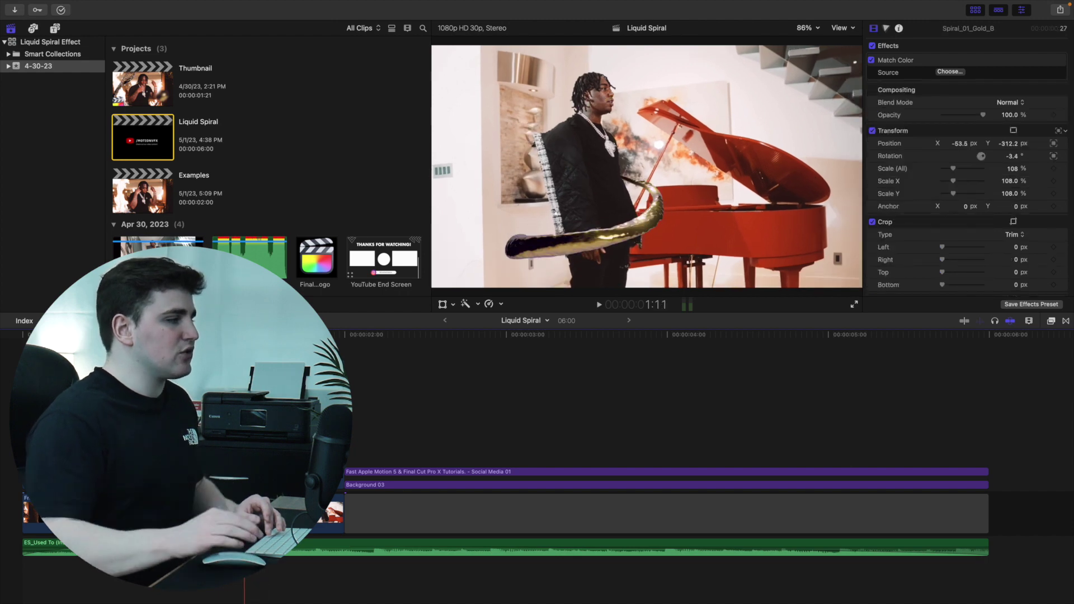
key(Right)
key(Right)
key(Right)
key(Right)
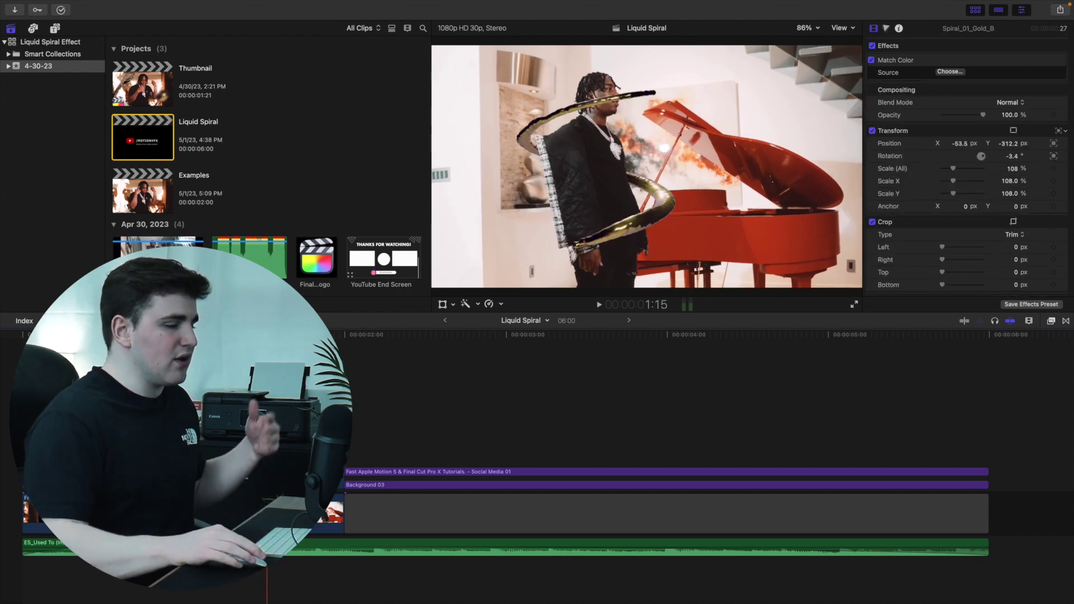
key(Right)
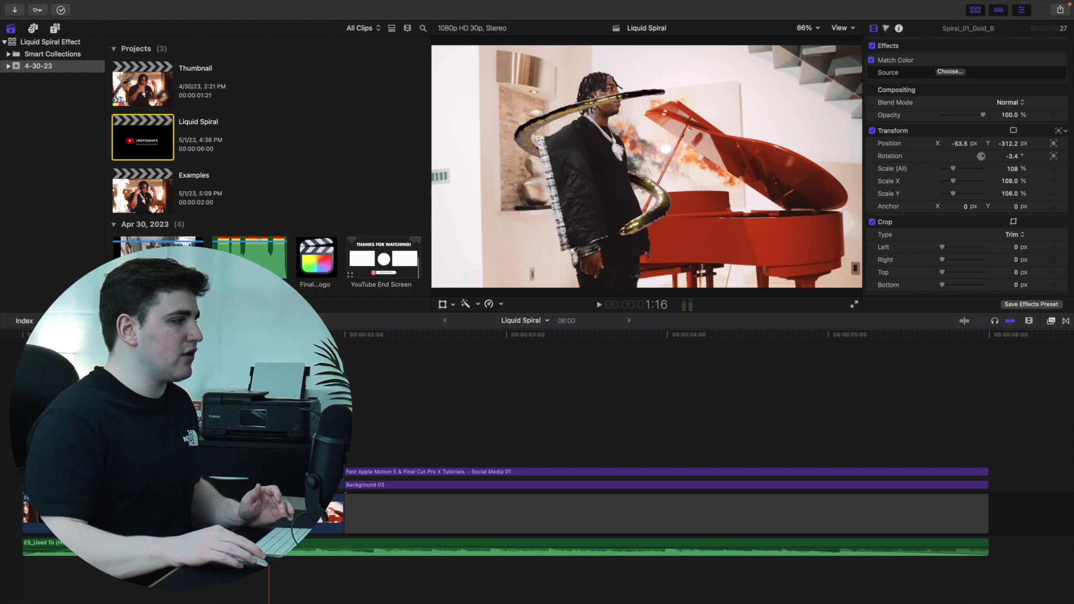
mouse_move(274, 334)
mouse_down()
mouse_move(121, 335)
mouse_move(264, 334)
mouse_up()
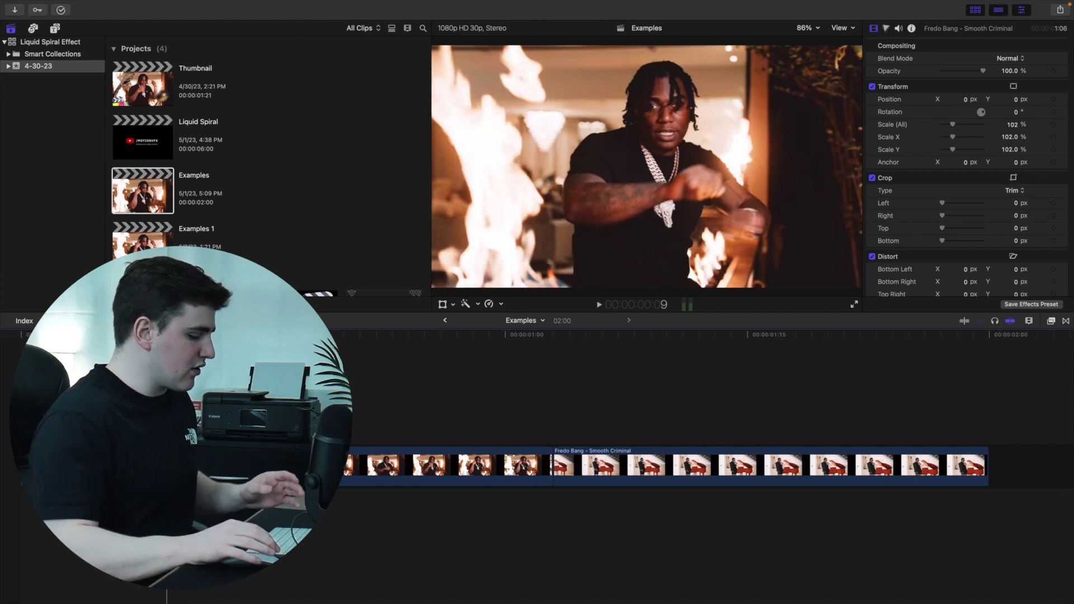
Step: Examine the spiral clips in the Liquid Spiral FX folder on Samsung T7 through media import, and close it without importing
key(super+i)
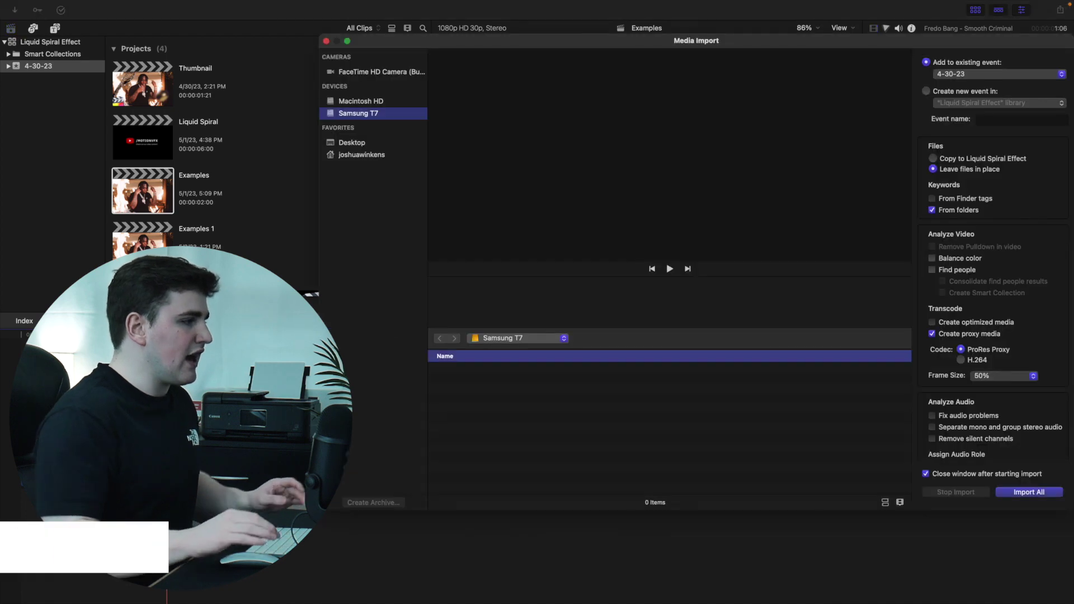
scroll(480, 418, down, 5)
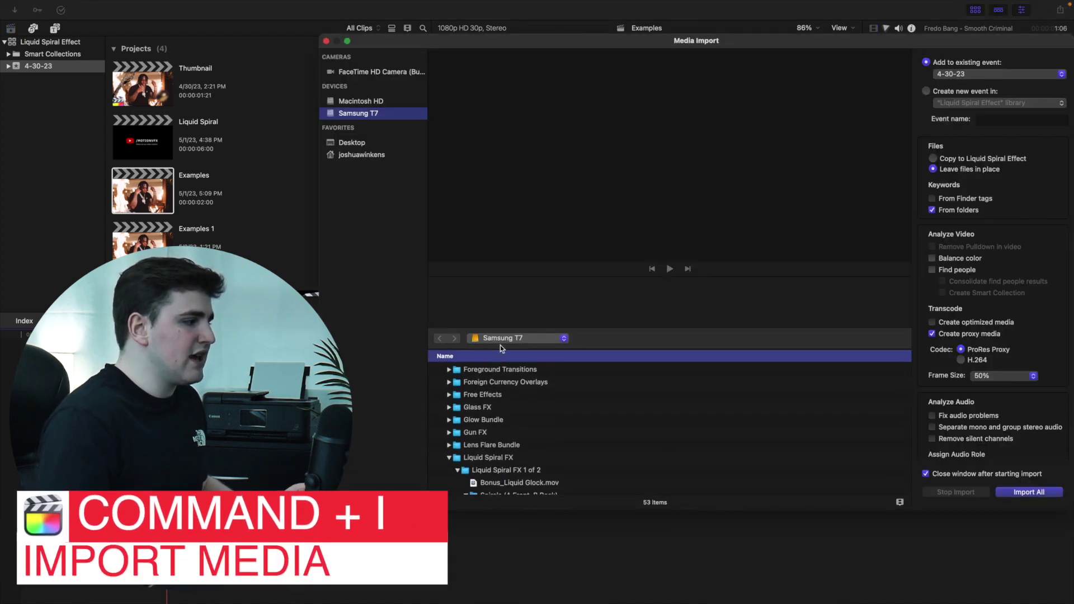
scroll(470, 398, down, 4)
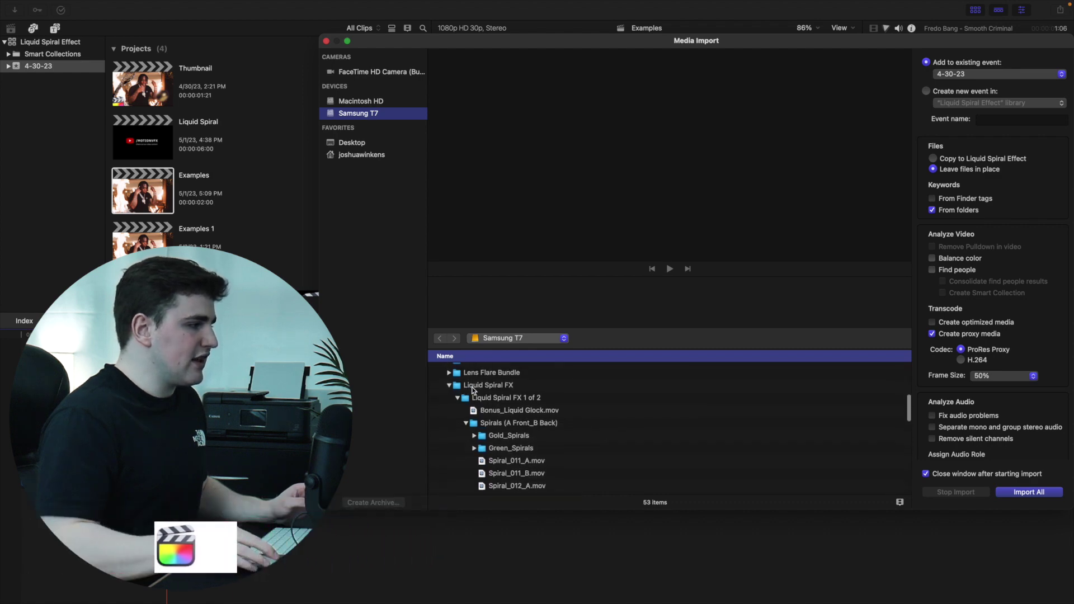
scroll(490, 417, down, 3)
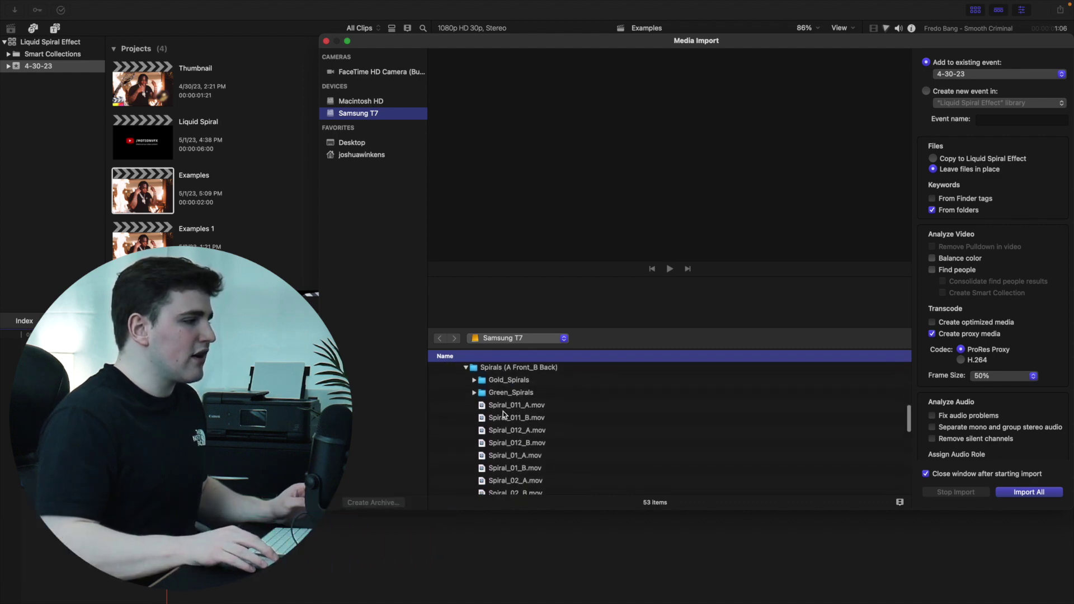
click(509, 406)
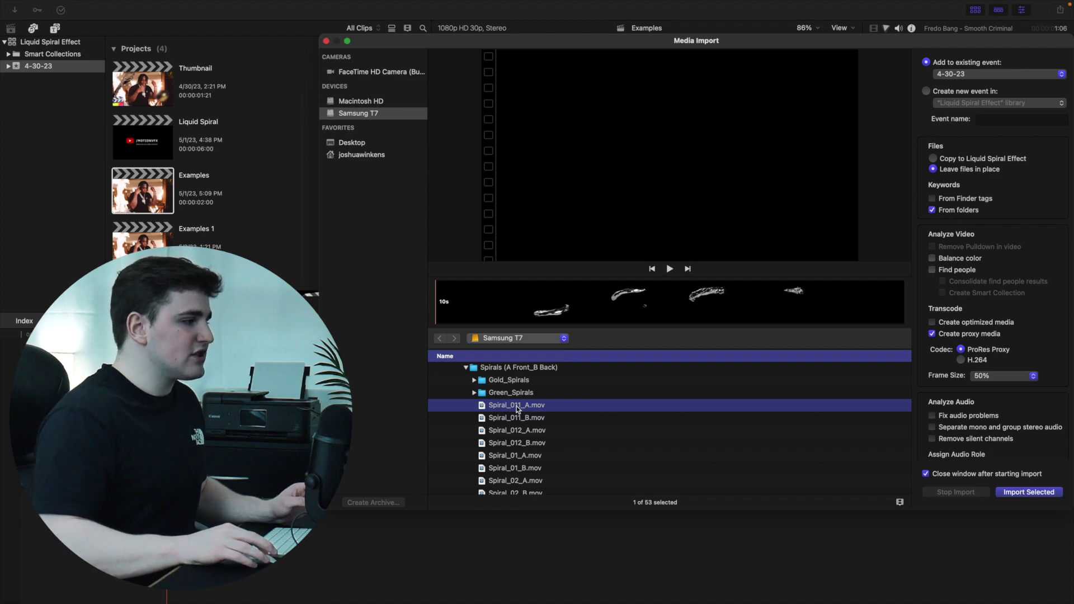
shift+click(531, 455)
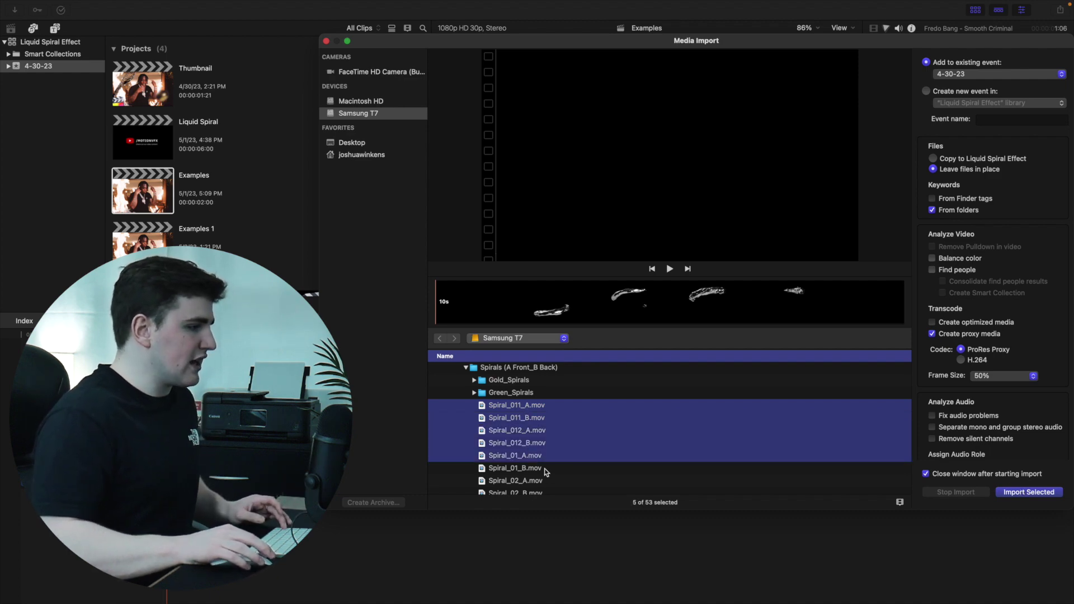
click(549, 470)
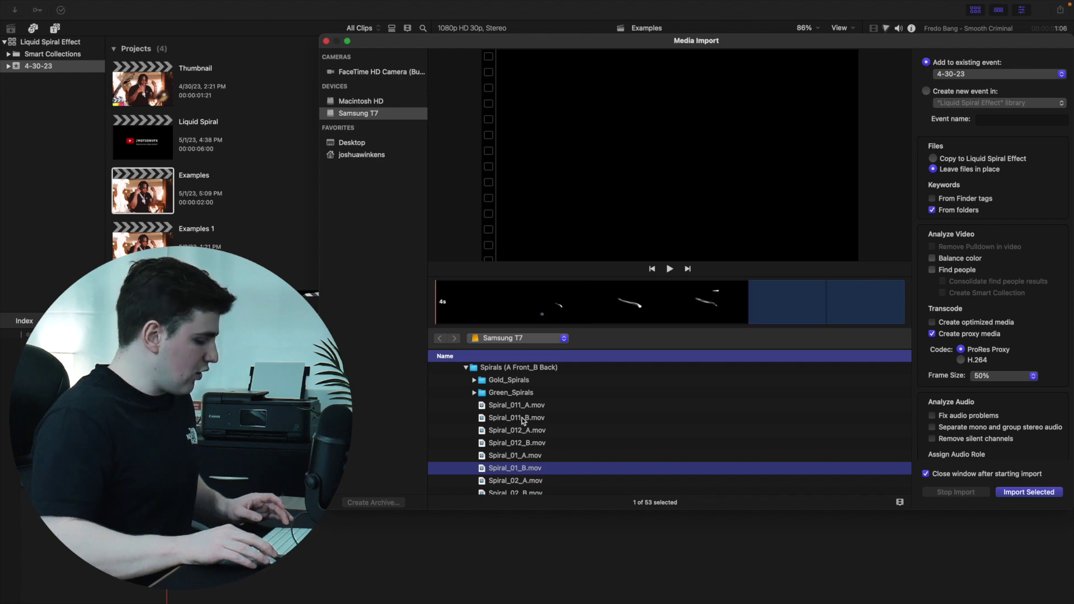
click(523, 420)
super+click(525, 444)
super+click(530, 468)
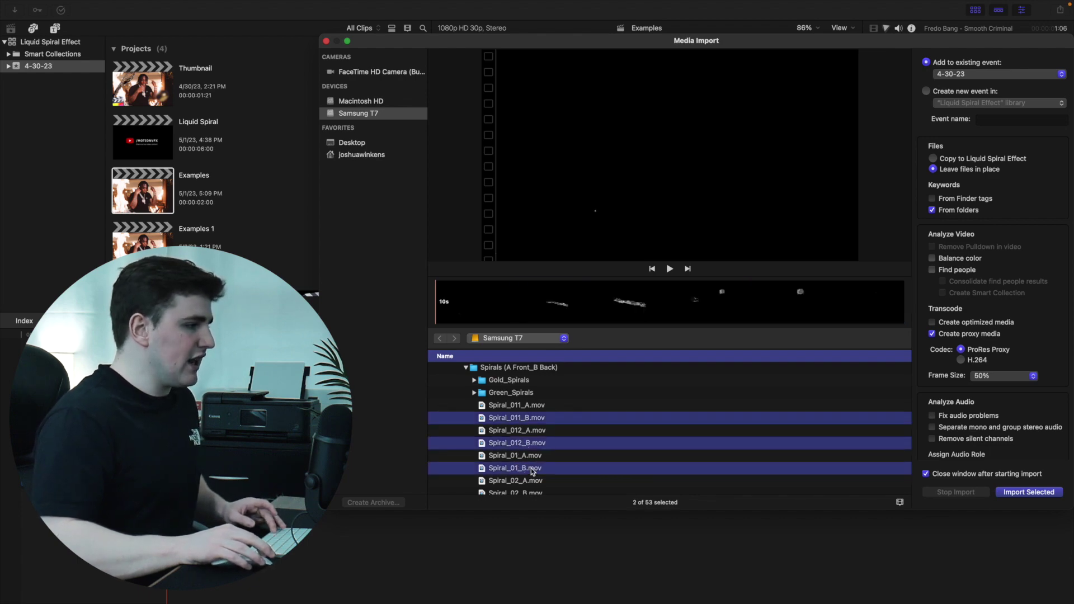
click(518, 405)
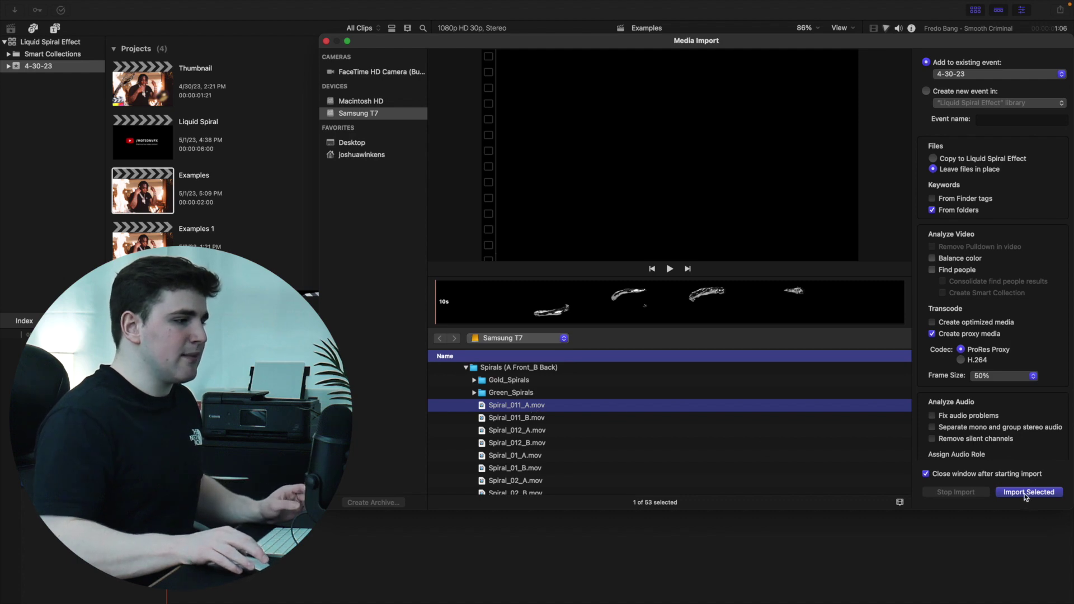
key(Escape)
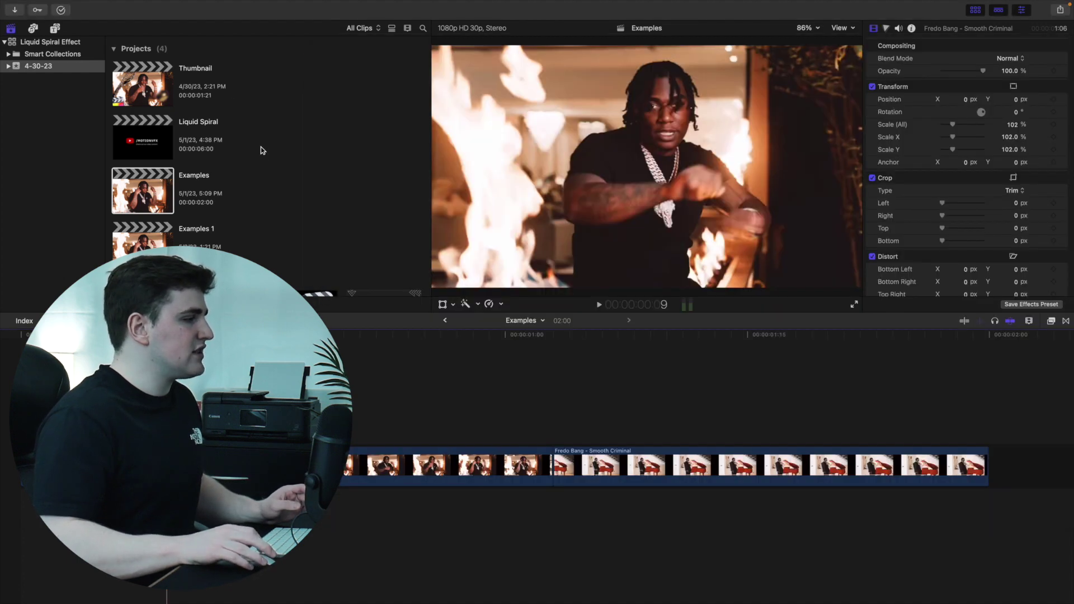
Step: Place Liquid_Wrap_04_Gold as a connected clip above the first shot, at the very start of the Examples timeline
scroll(248, 174, down, 5)
scroll(248, 174, up, 1)
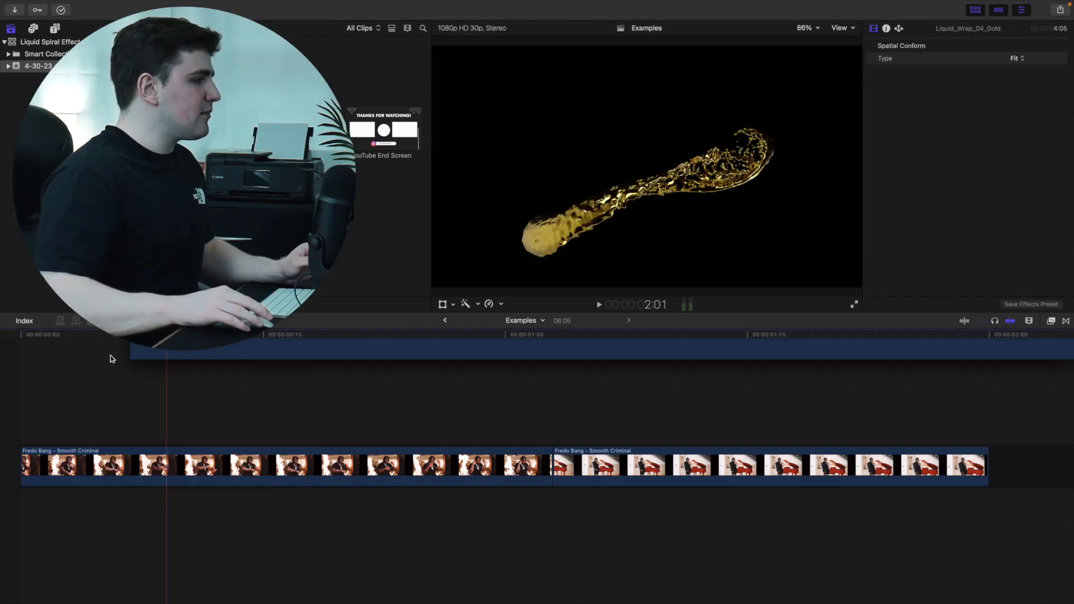
key(q)
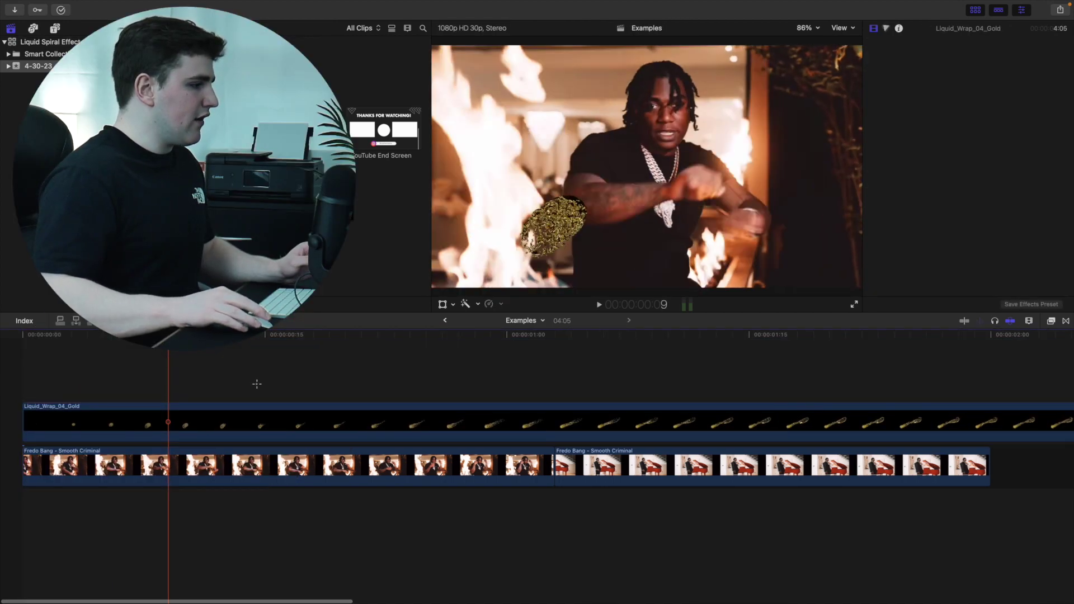
click(256, 384)
Step: Speed up Liquid_Wrap_04_Gold to a duration of 1:03 so it ends at the cut between the two main shots
key(super+minus)
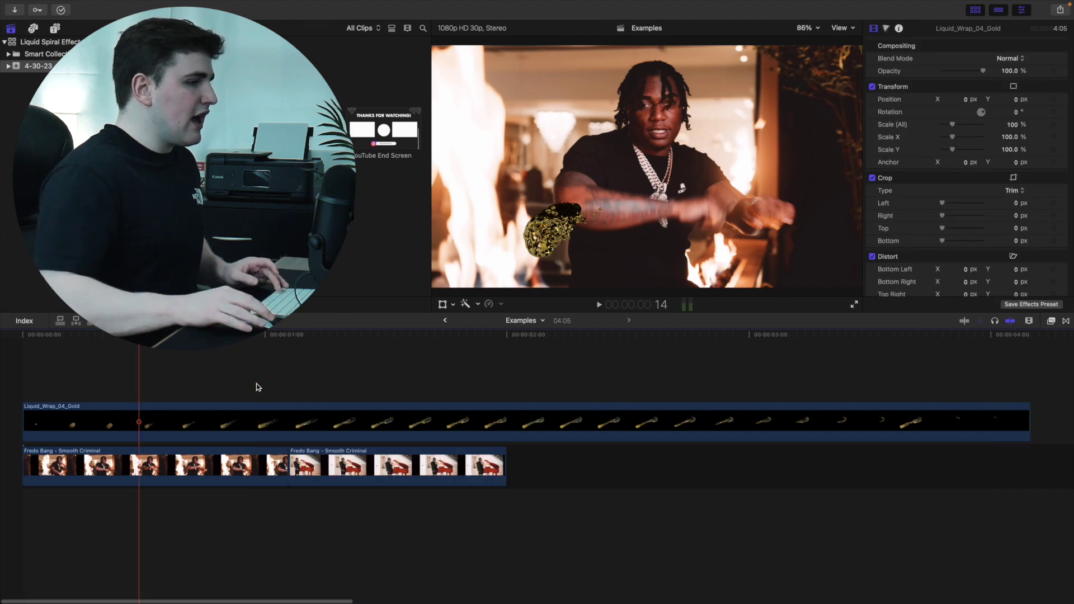
click(258, 422)
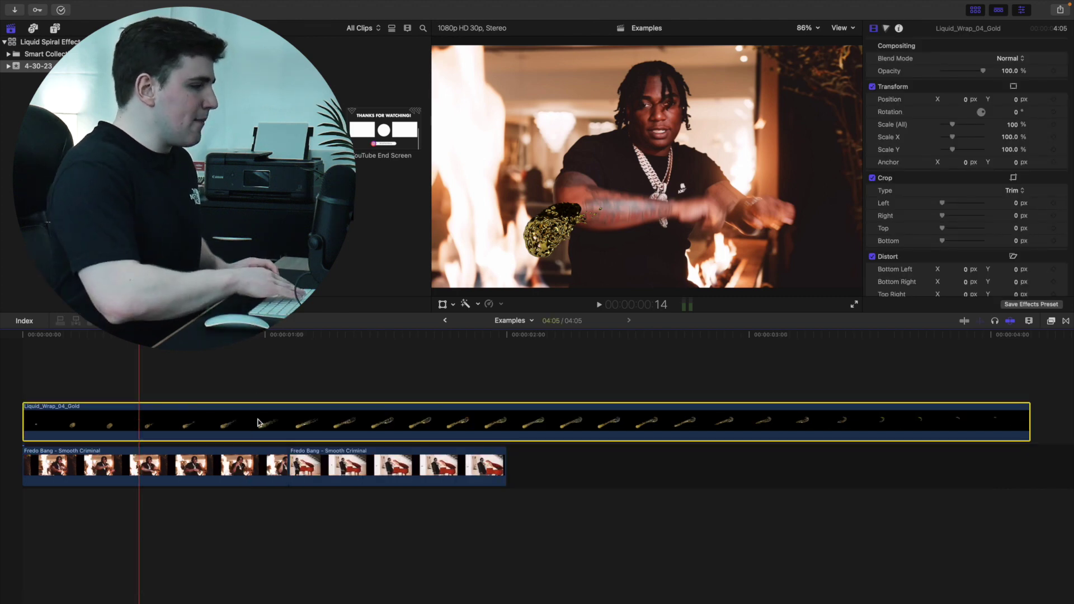
key(super+r)
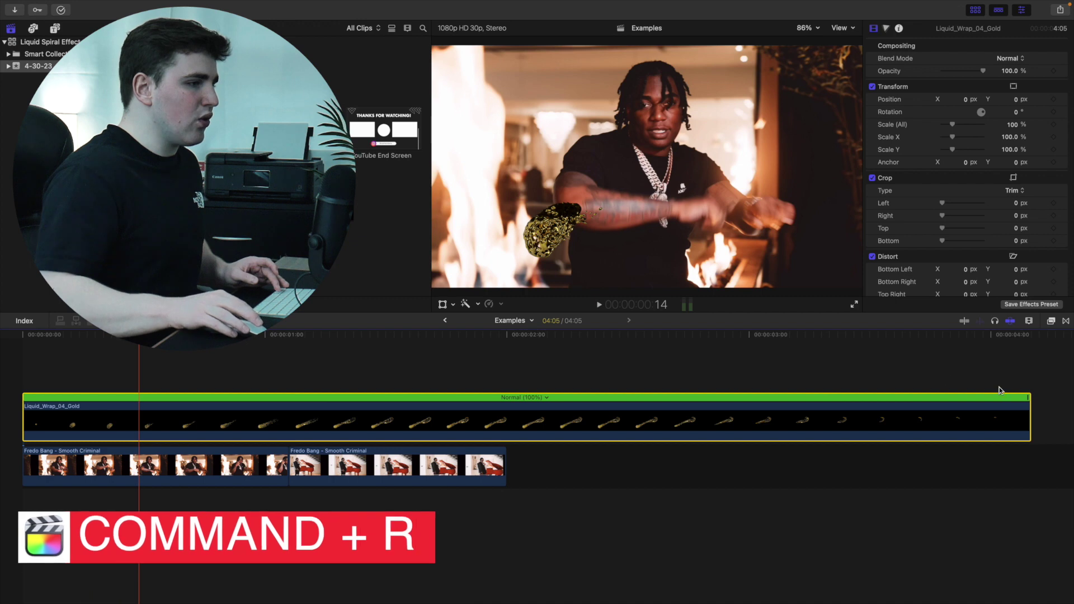
drag(1028, 396, 267, 390)
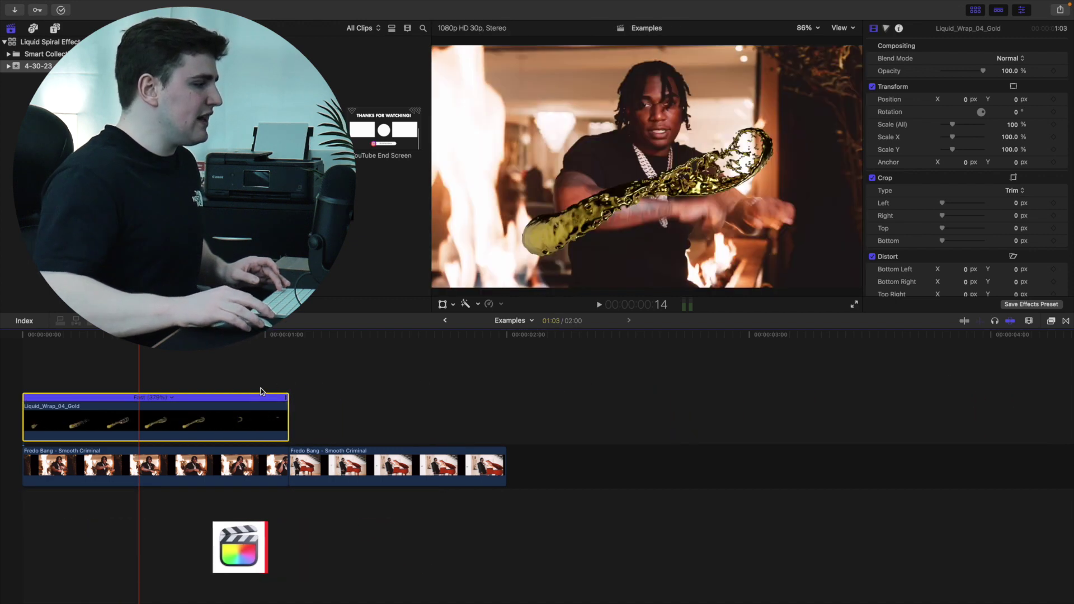
key(super+r)
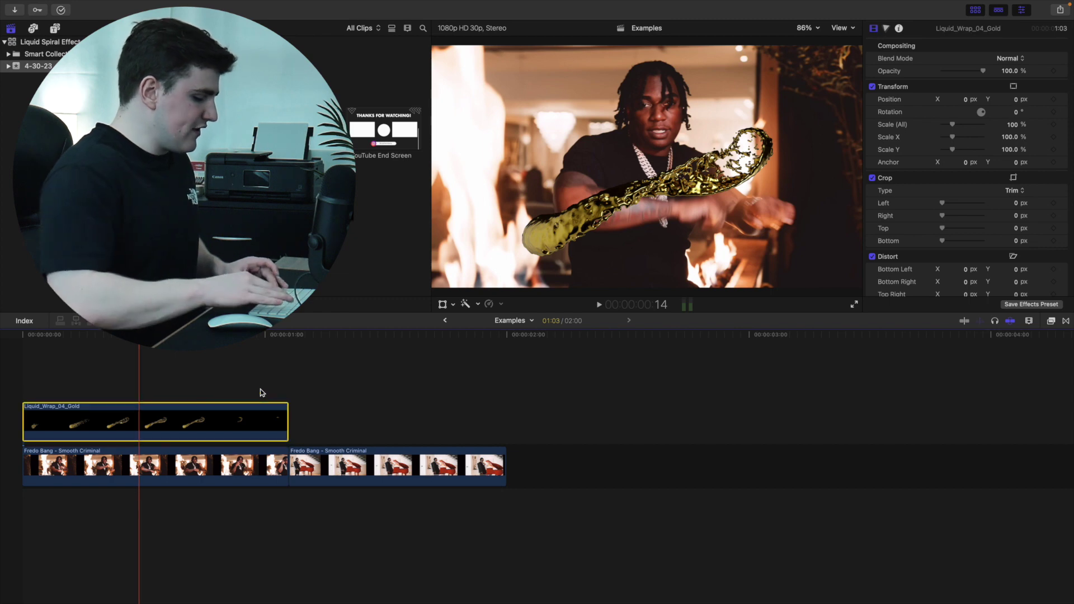
Step: Play the Examples timeline from the start to check the retimed Liquid_Wrap_04_Gold over the first shot
key(super+equal)
click(12, 379)
key(Home)
key(space)
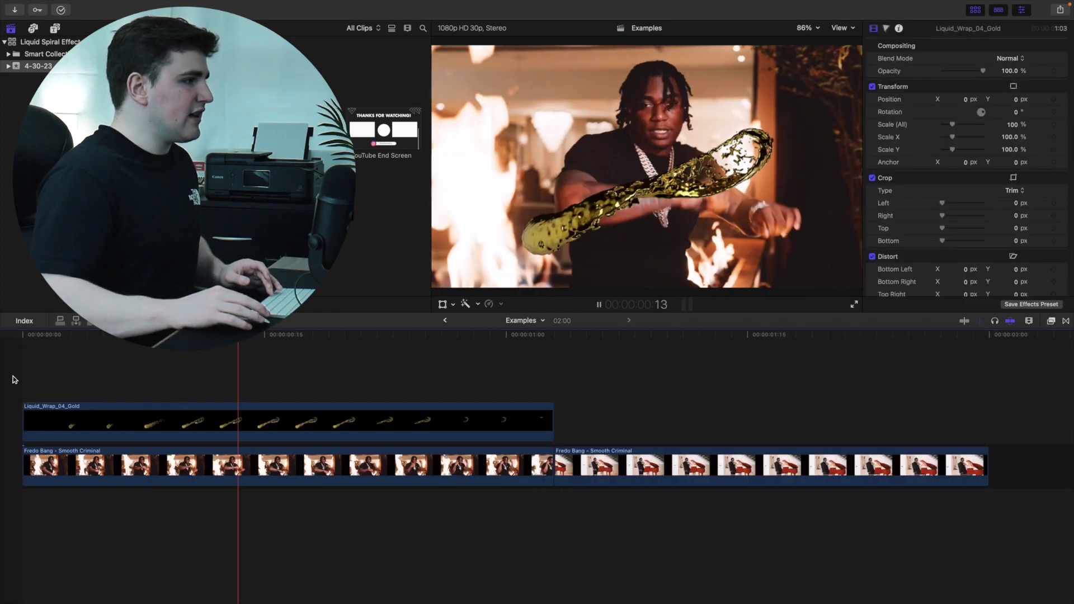
key(space)
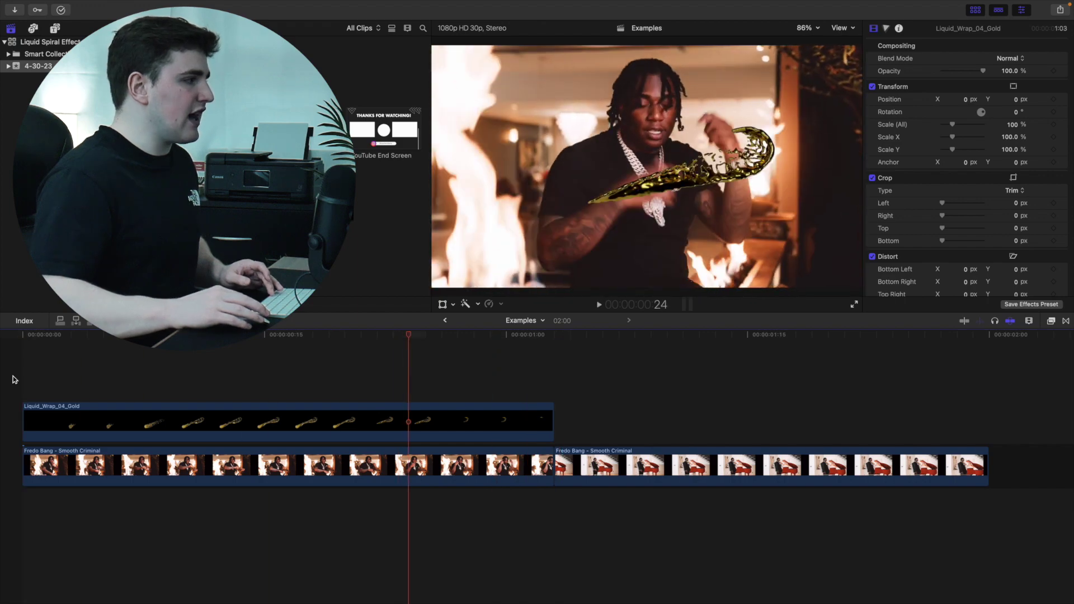
Step: Add Liquid Wrap_03_Gold from the browser as a connected clip at the timeline start, stacked above Liquid_Wrap_04_Gold
click(291, 131)
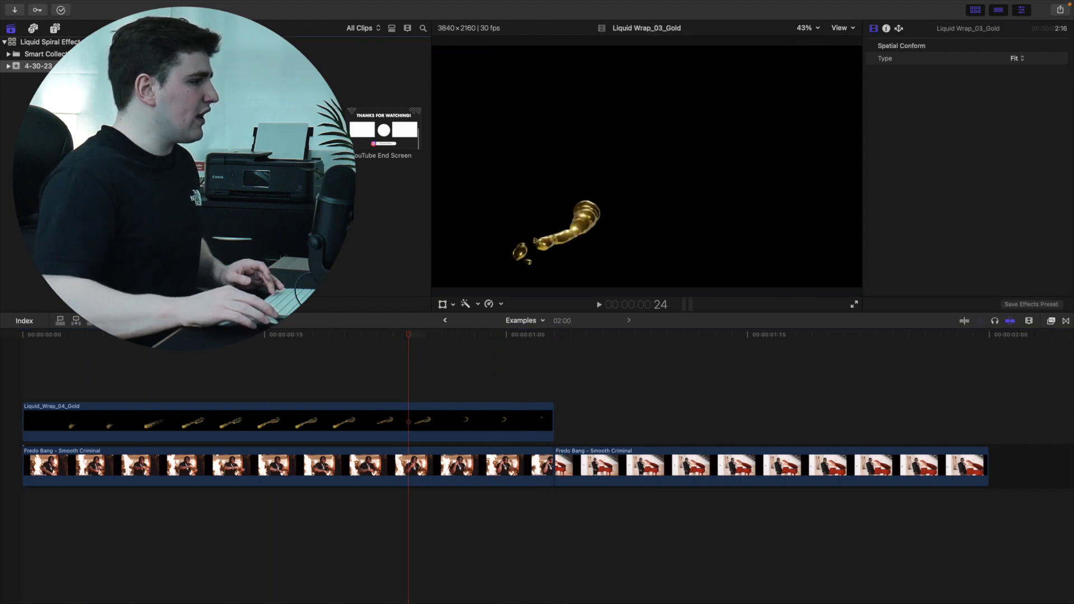
drag(291, 132, 89, 360)
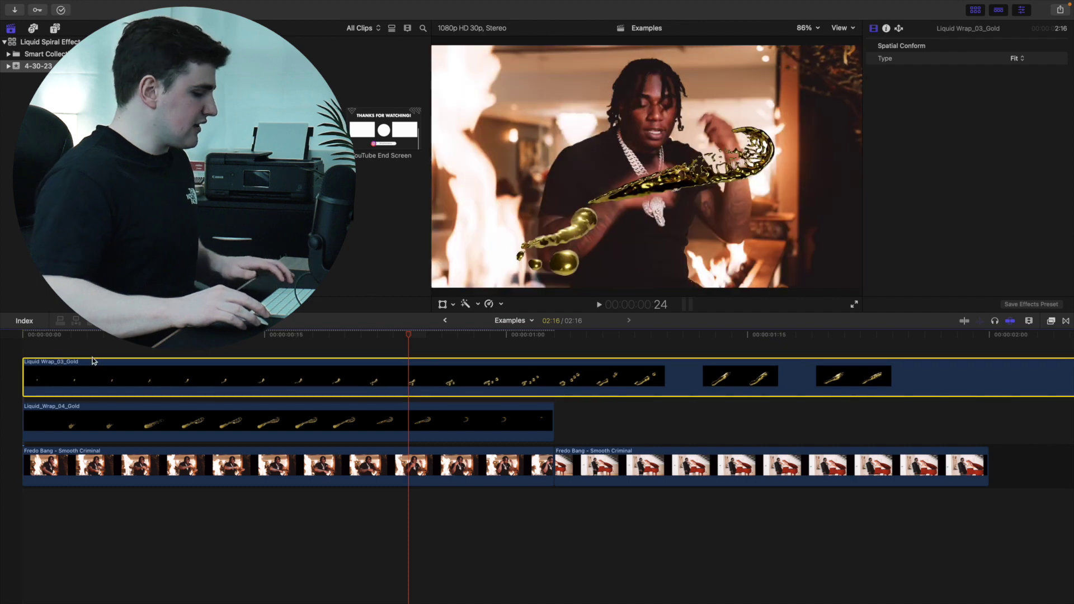
key(shift+z)
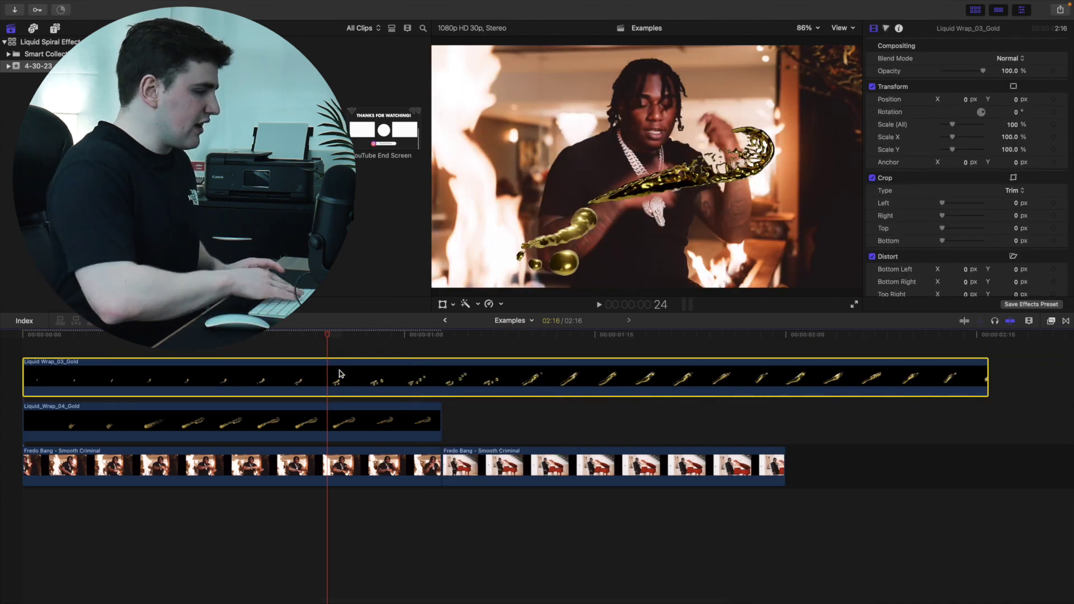
Step: Retime Liquid Wrap_03_Gold to a duration of 1:03 so it ends together with the first shot
key(ctrl+v)
drag(985, 348, 441, 353)
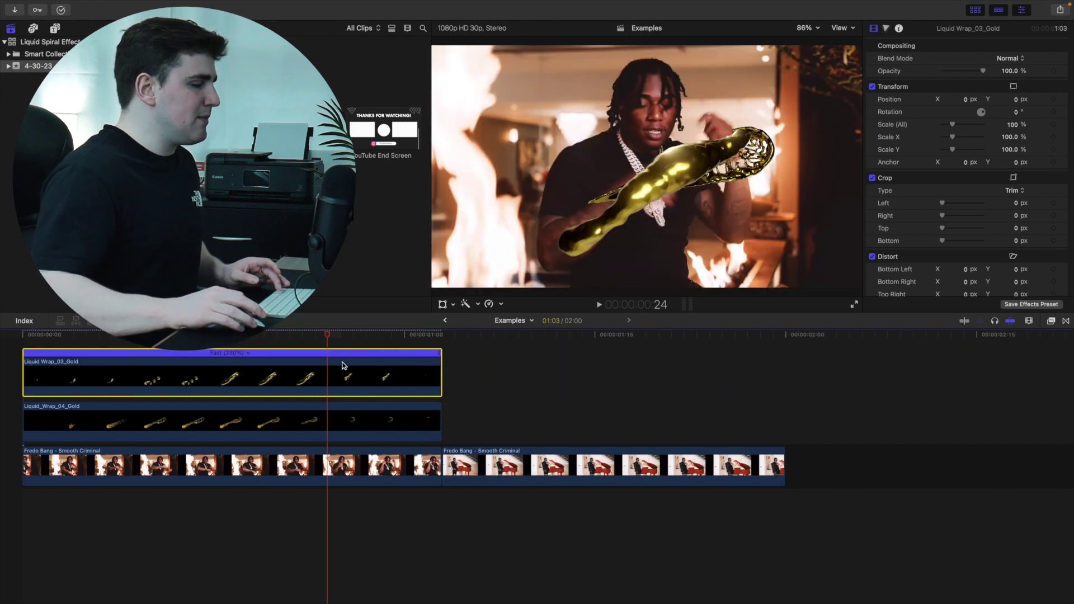
key(super+r)
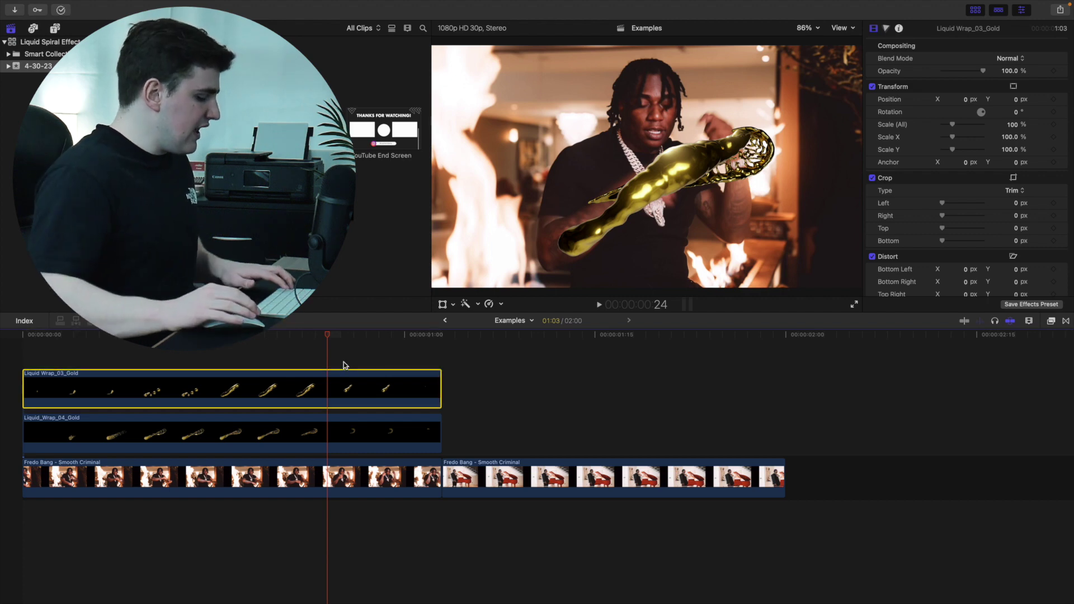
key(shift+z)
Step: Play the first shot from the start to review both gold liquid wraps together, and select Liquid Wrap_03_Gold
click(291, 360)
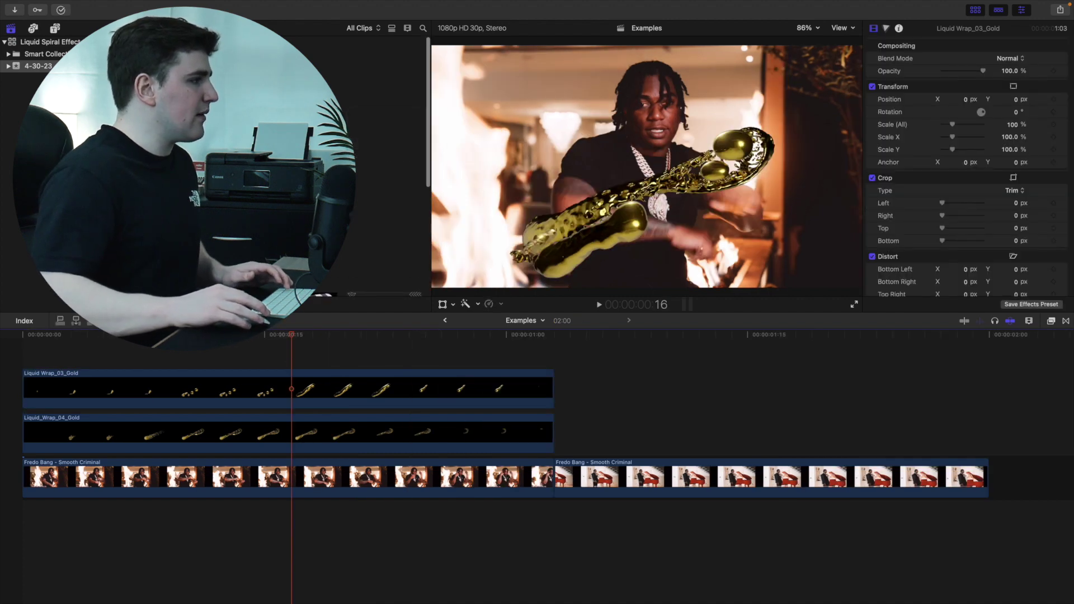
drag(290, 339, 72, 339)
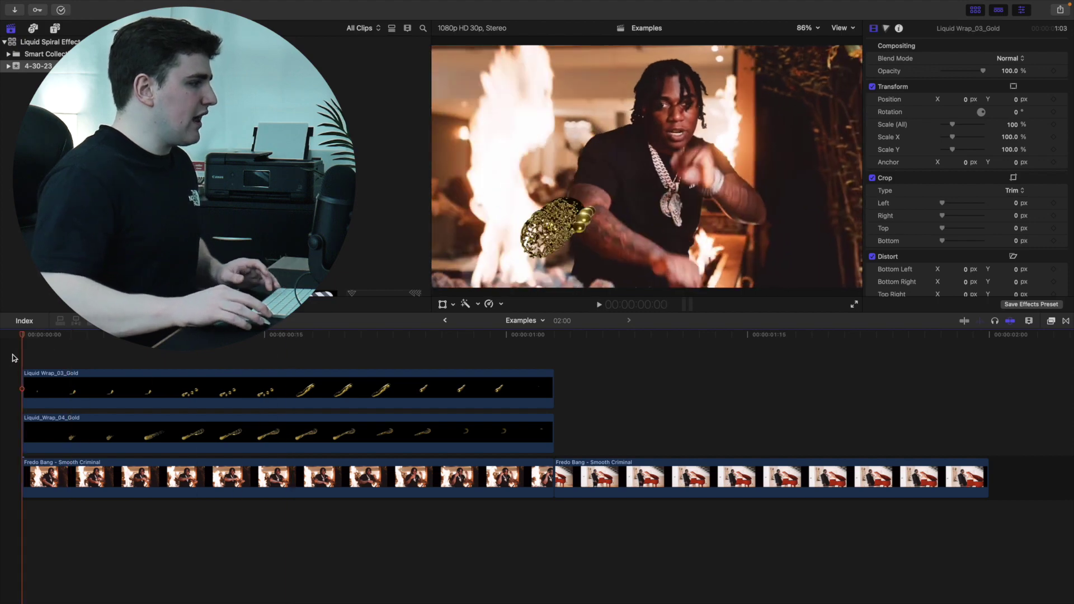
key(space)
click(13, 354)
key(space)
click(280, 391)
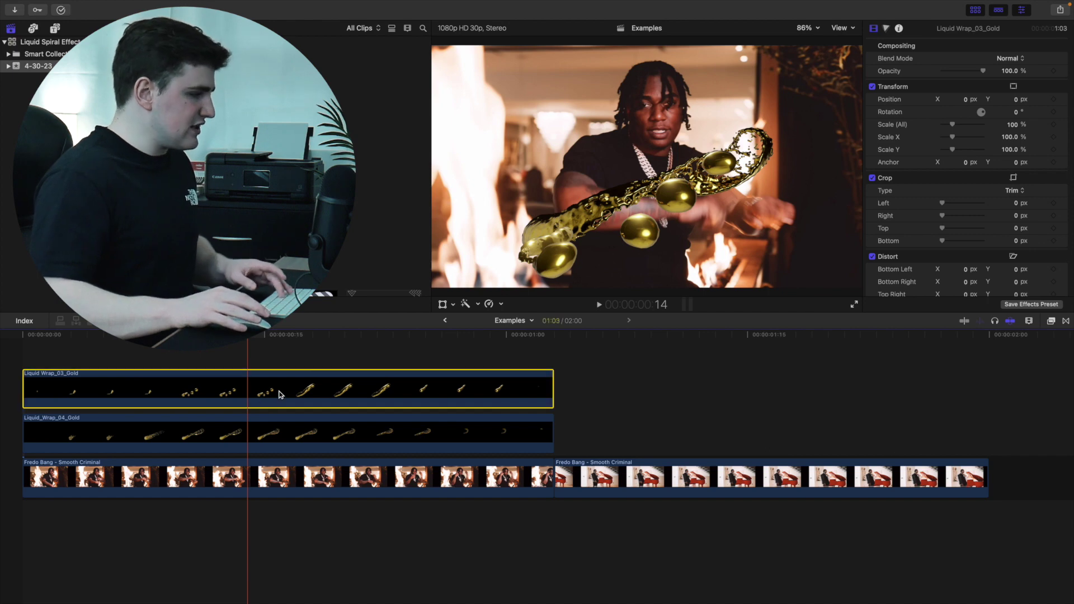
Step: Disable Liquid Wrap_03_Gold, reverse the Liquid_Wrap_04_Gold clip, and hide its retime editor
key(v)
click(250, 433)
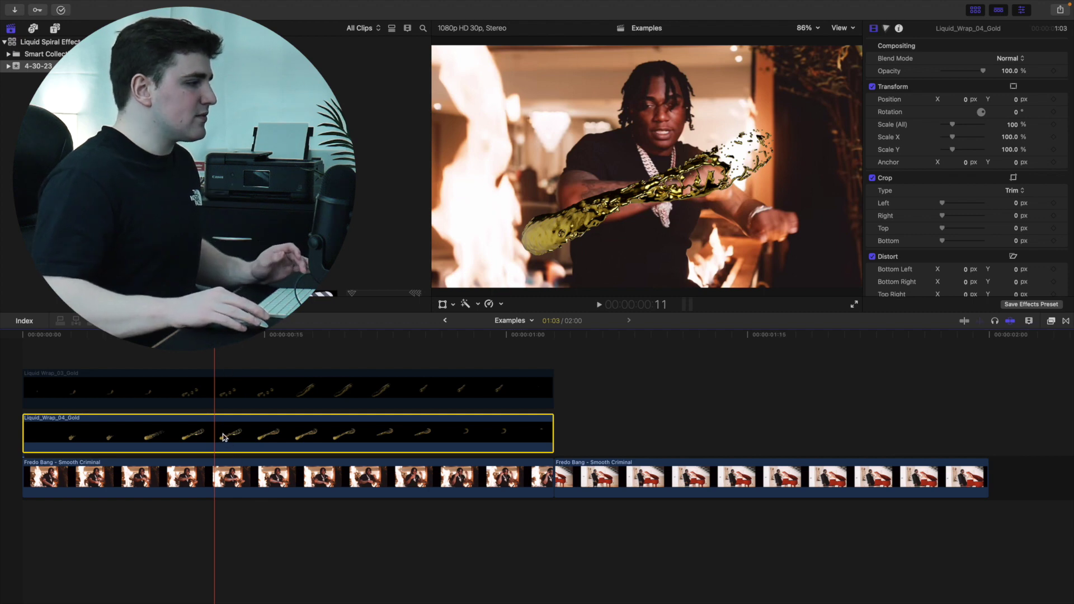
click(501, 305)
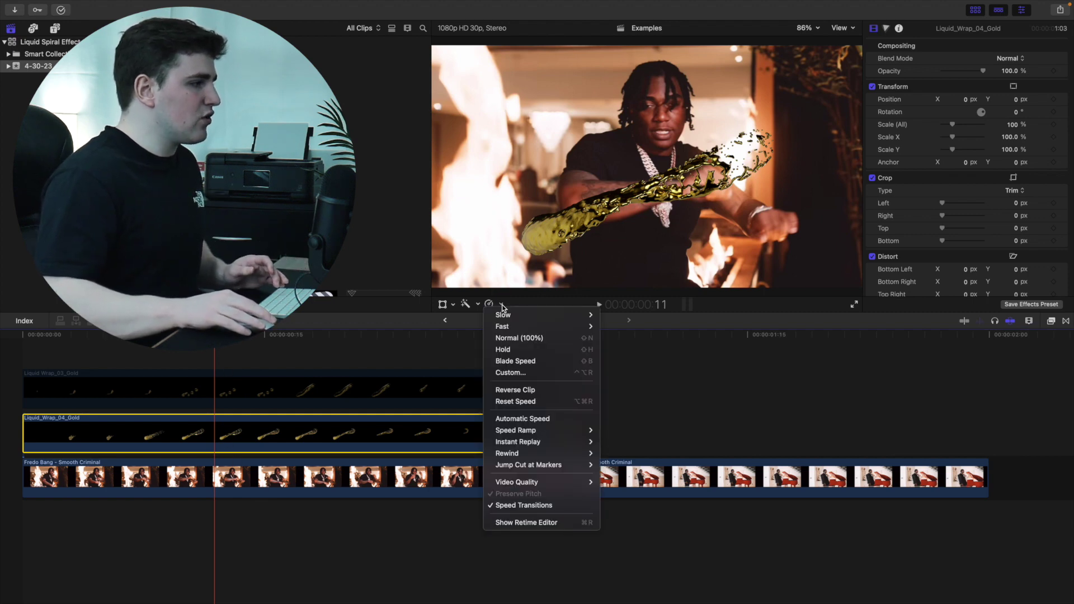
click(509, 390)
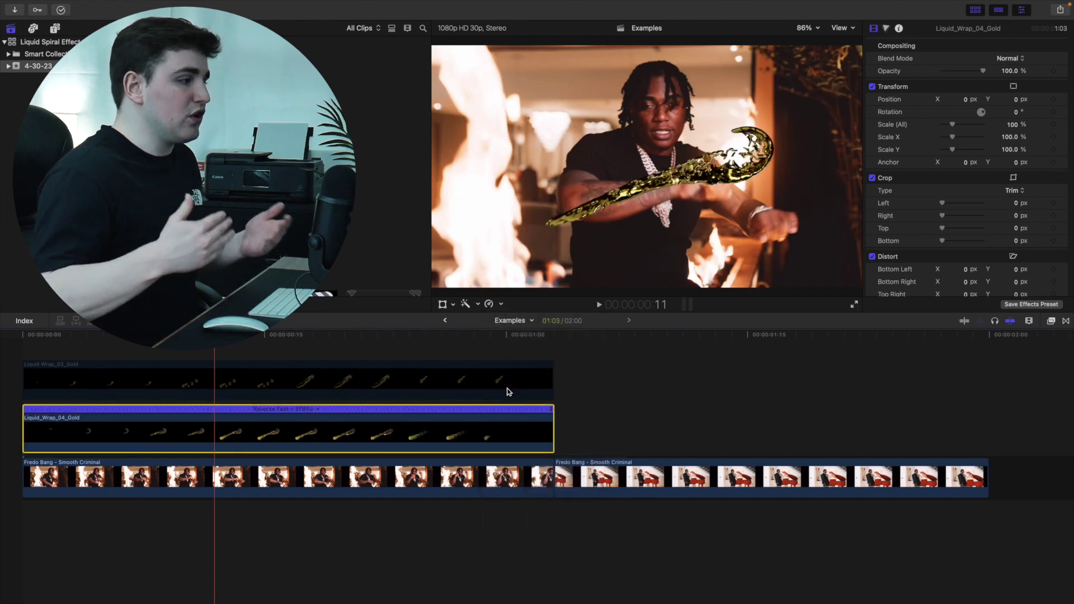
key(super+r)
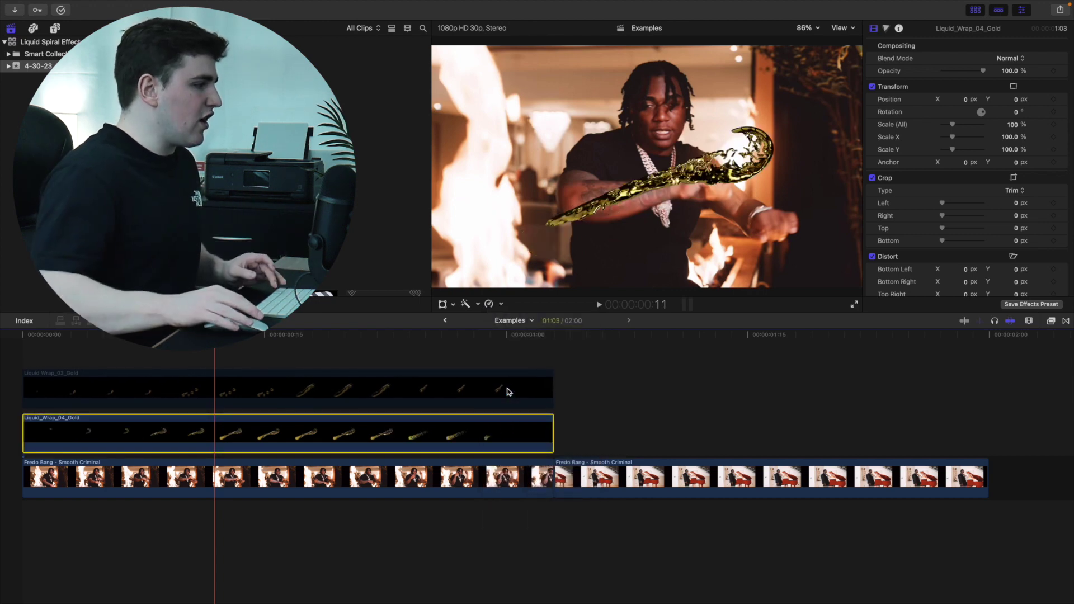
Step: Play the first shot from the timeline start to check the reversed Liquid_Wrap_04_Gold on its own
click(6, 363)
key(space)
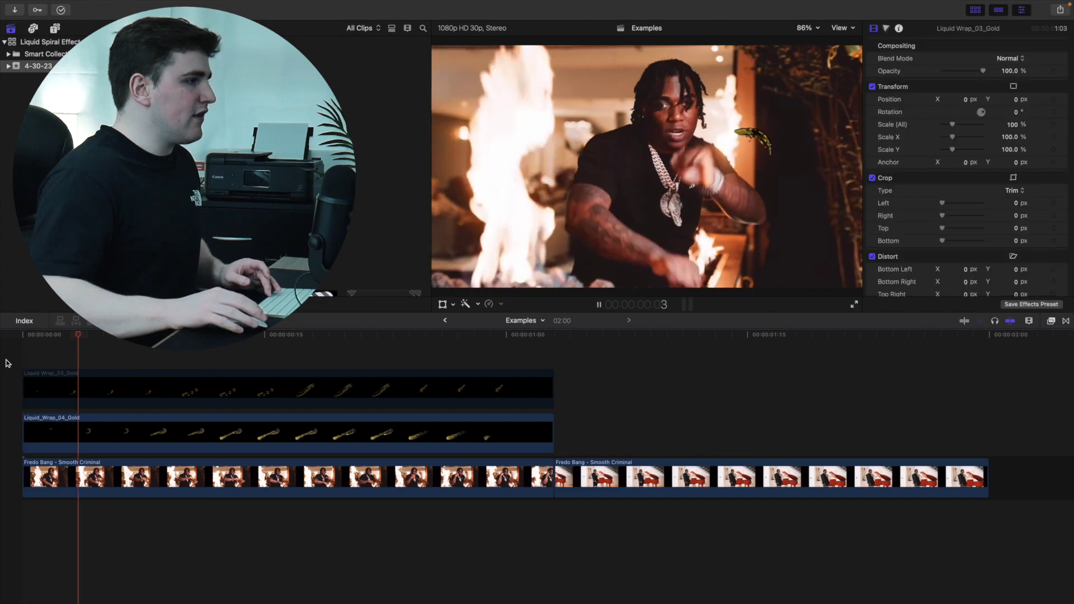
key(space)
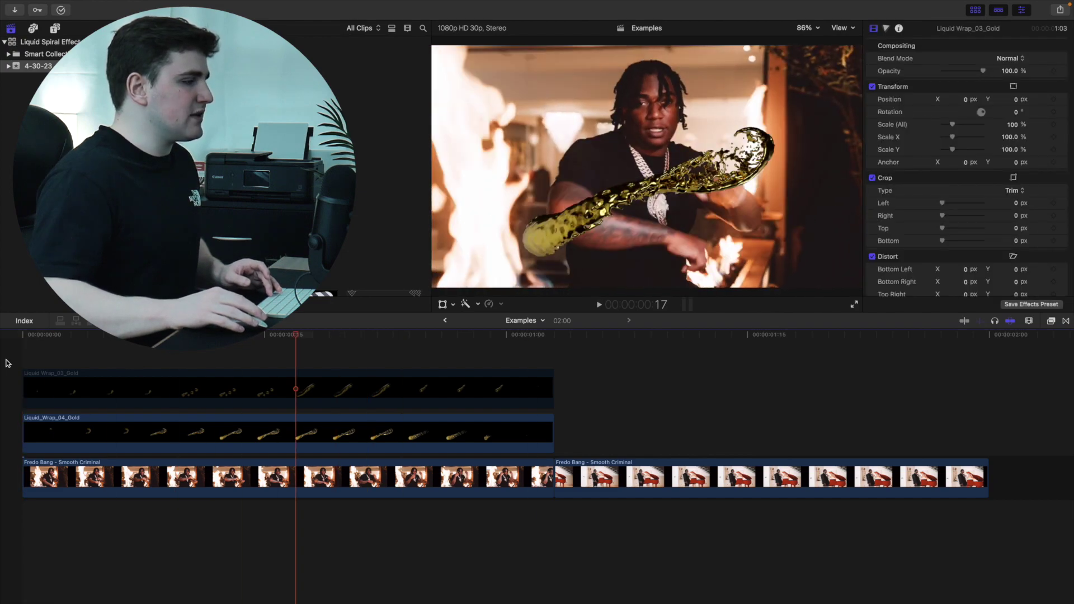
Step: With the viewer at 50%, transform Liquid_Wrap_04_Gold to rotation 40°, scale 128%, position X -732.1 px and Y 94.0 px
click(288, 433)
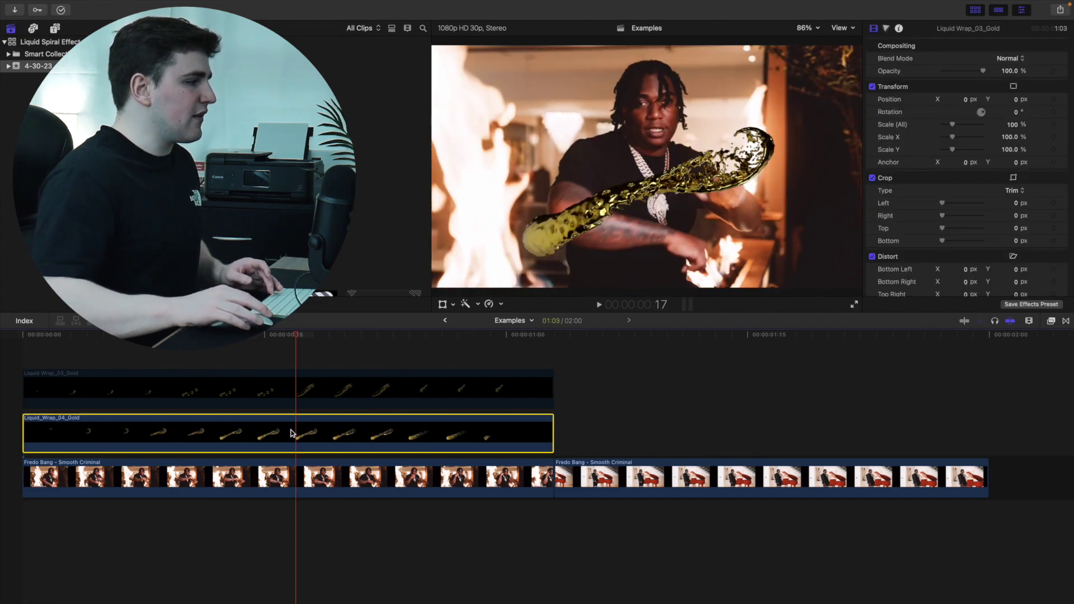
click(817, 32)
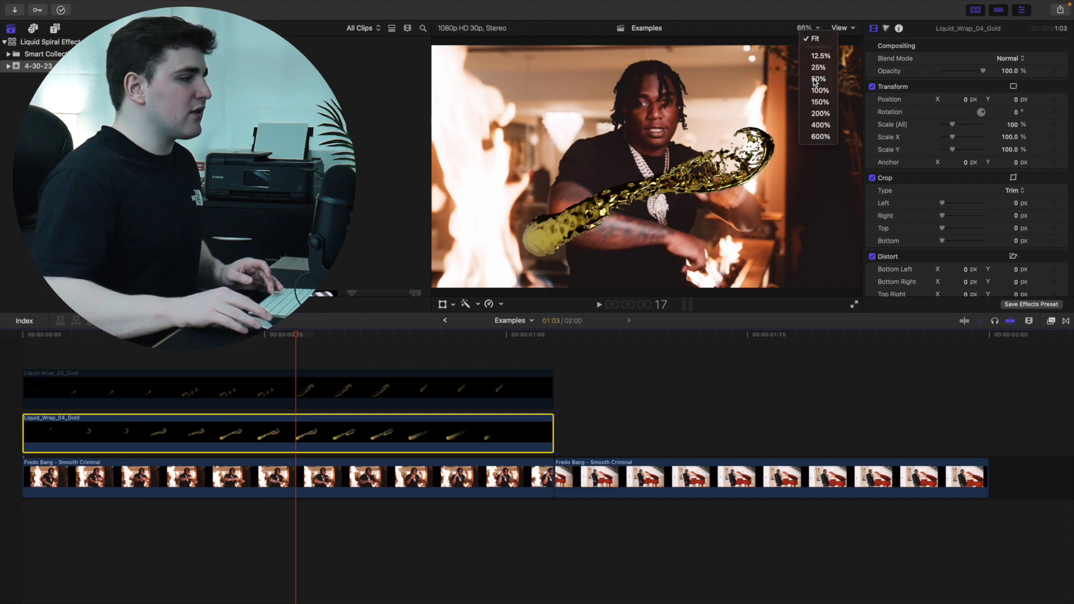
click(816, 78)
click(443, 305)
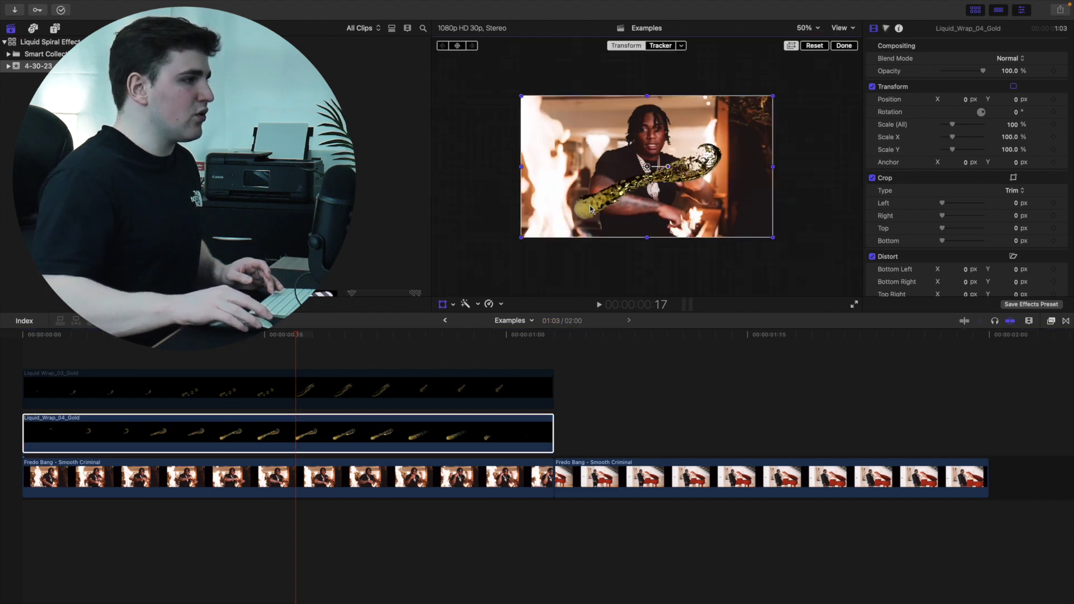
drag(1014, 112, 948, 106)
drag(1017, 102, 1018, 95)
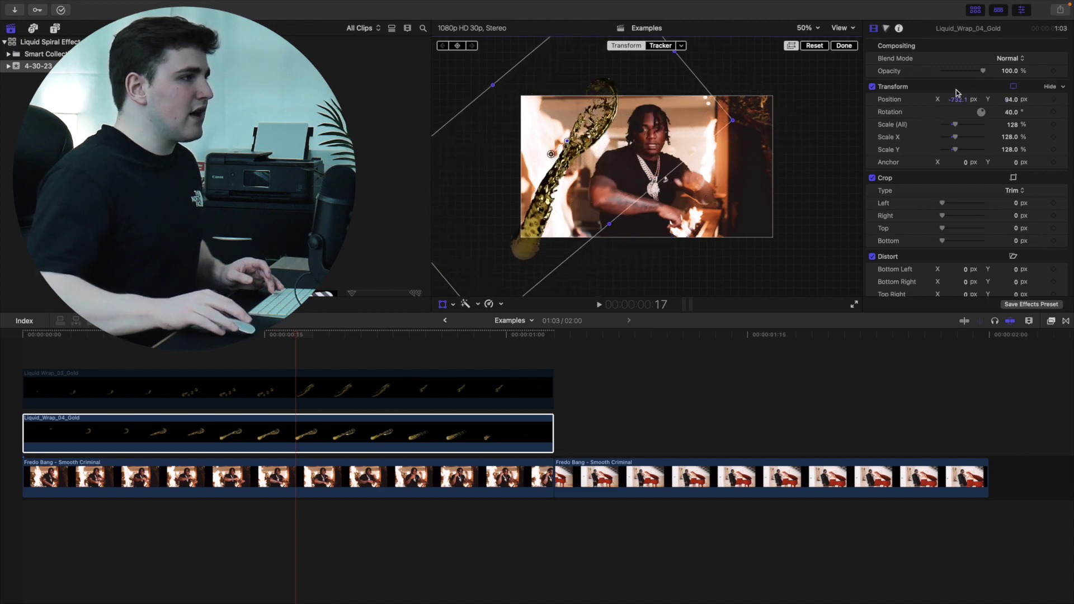
click(844, 45)
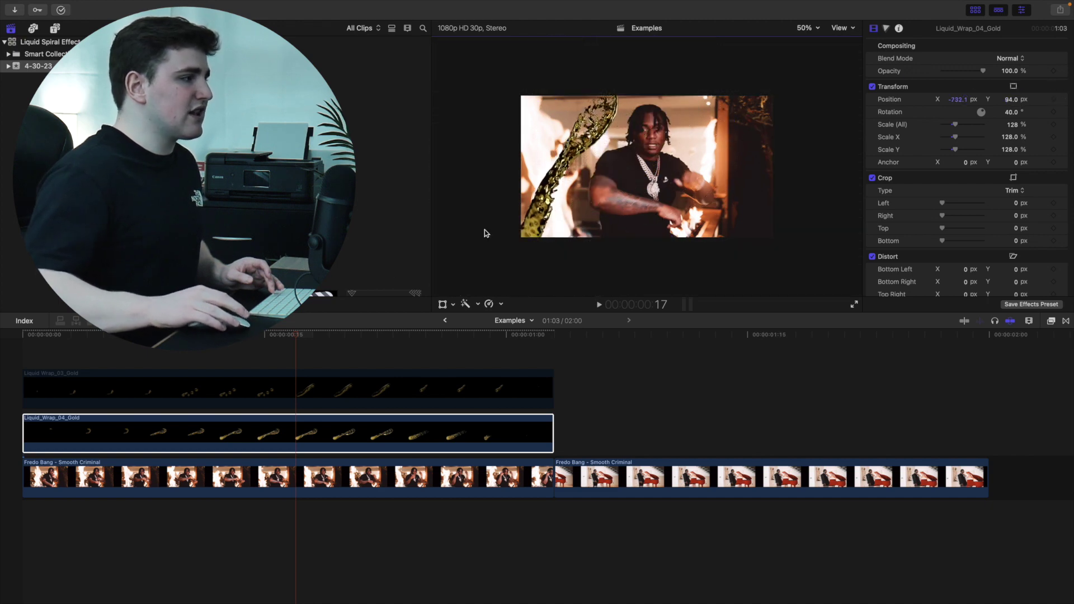
Step: Scrub and step through the first shot, fitting the viewer to the frame, to examine the repositioned Liquid_Wrap_04_Gold
click(297, 337)
drag(296, 334, 3, 332)
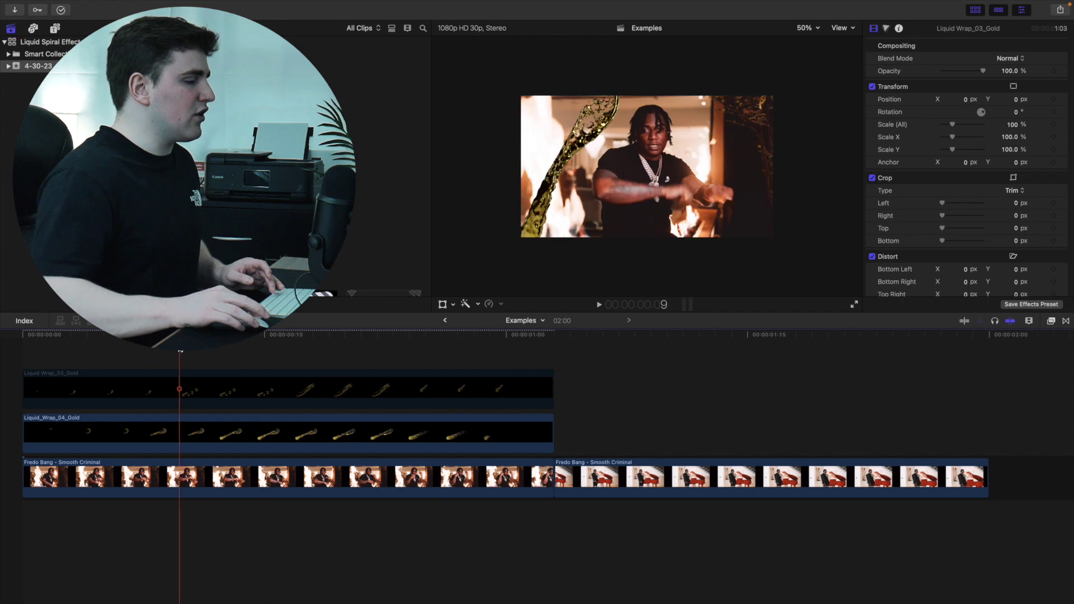
click(806, 29)
click(813, 43)
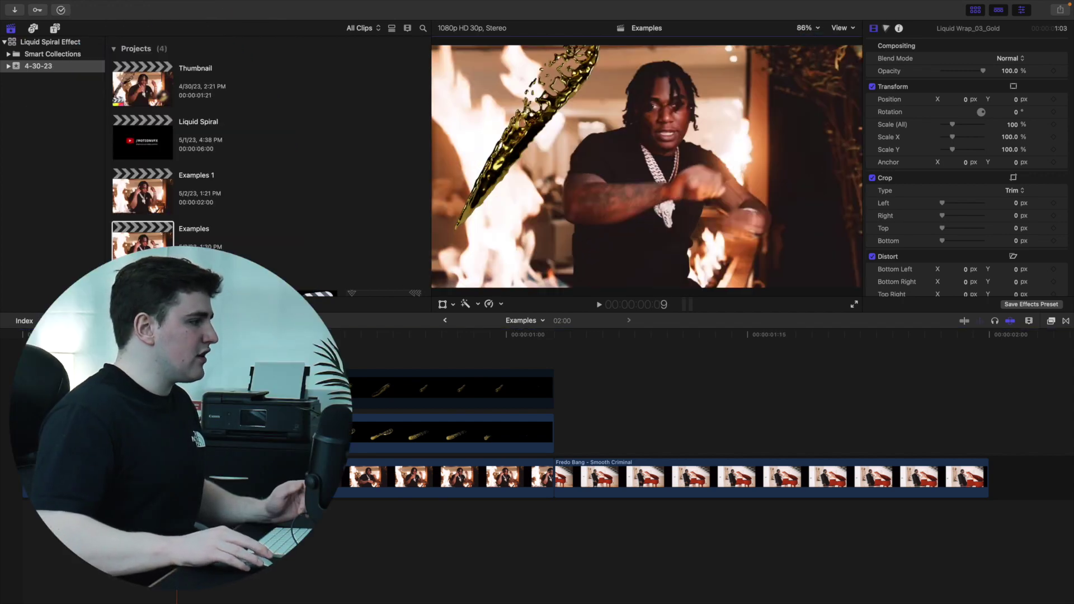
key(Left)
key(Left)
key(Left)
key(Left)
key(Left)
key(Right)
key(Right)
key(Right)
key(Right)
key(Right)
key(Right)
key(Right)
key(Right)
key(Right)
key(Right)
key(Right)
key(Right)
key(Right)
key(Right)
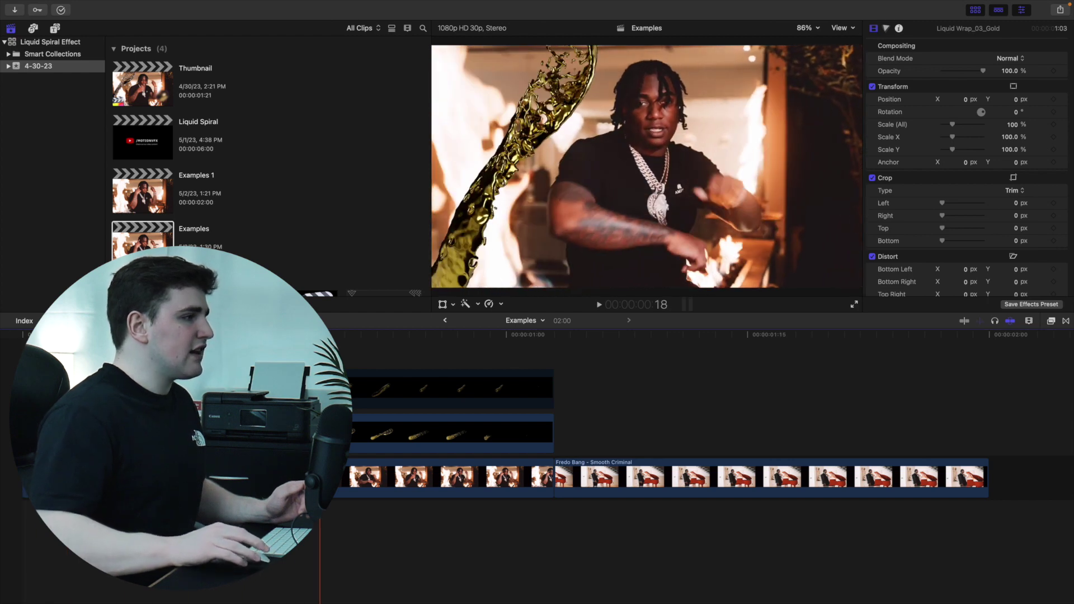
Step: Set the viewer zoom to 50% and re-enable the Liquid Wrap_03_Gold clip
click(811, 30)
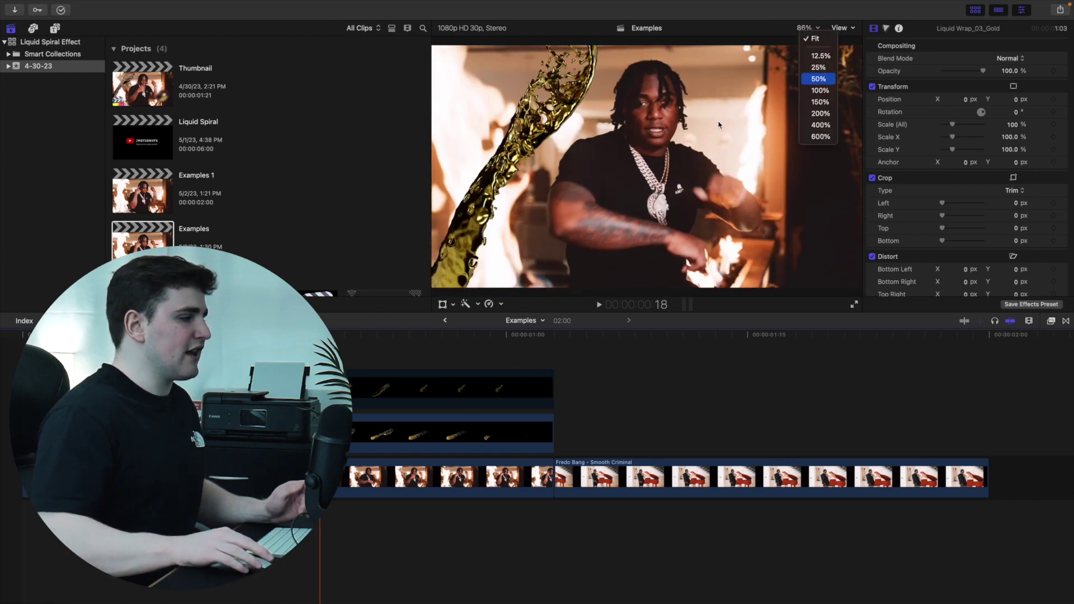
click(819, 79)
click(365, 390)
key(v)
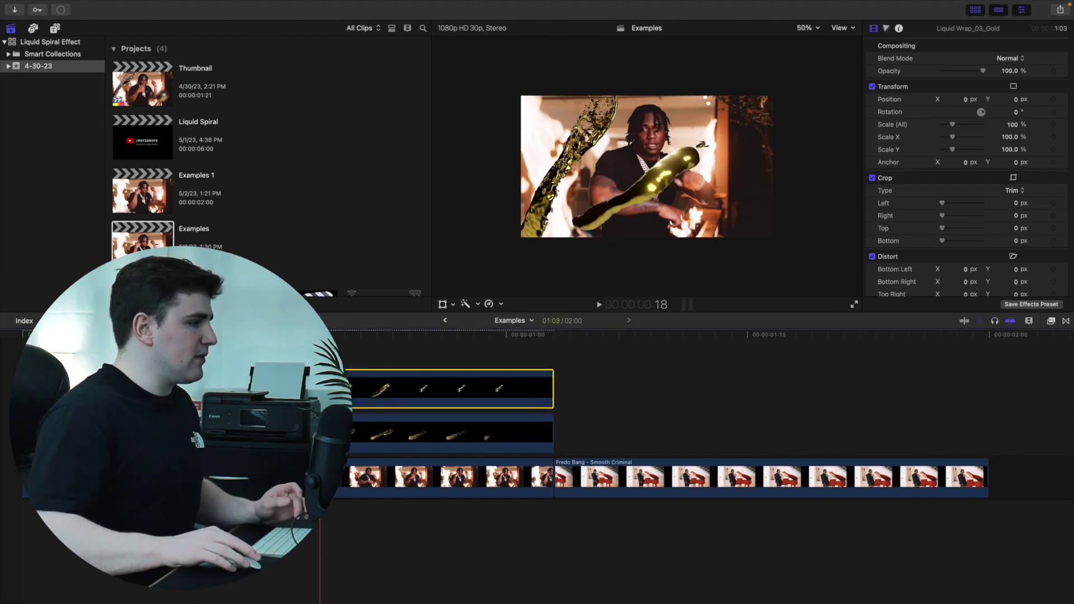
Step: Transform Liquid Wrap_03_Gold to rotation 42°, scale 225%, position X 105.0 px and Y -52.4 px, and finish the on-screen transform
click(15, 339)
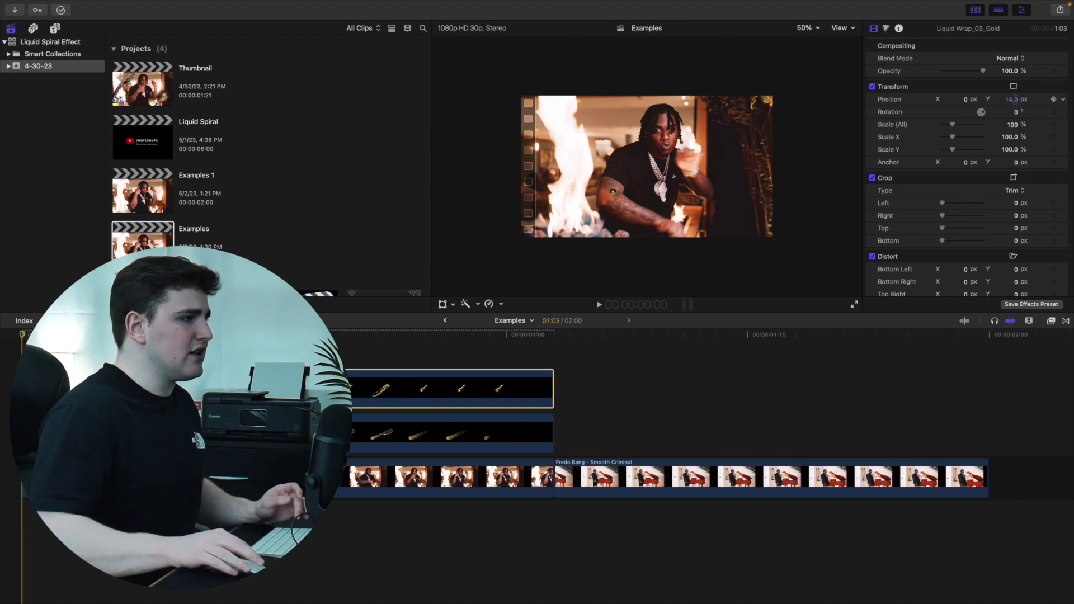
key(Tab)
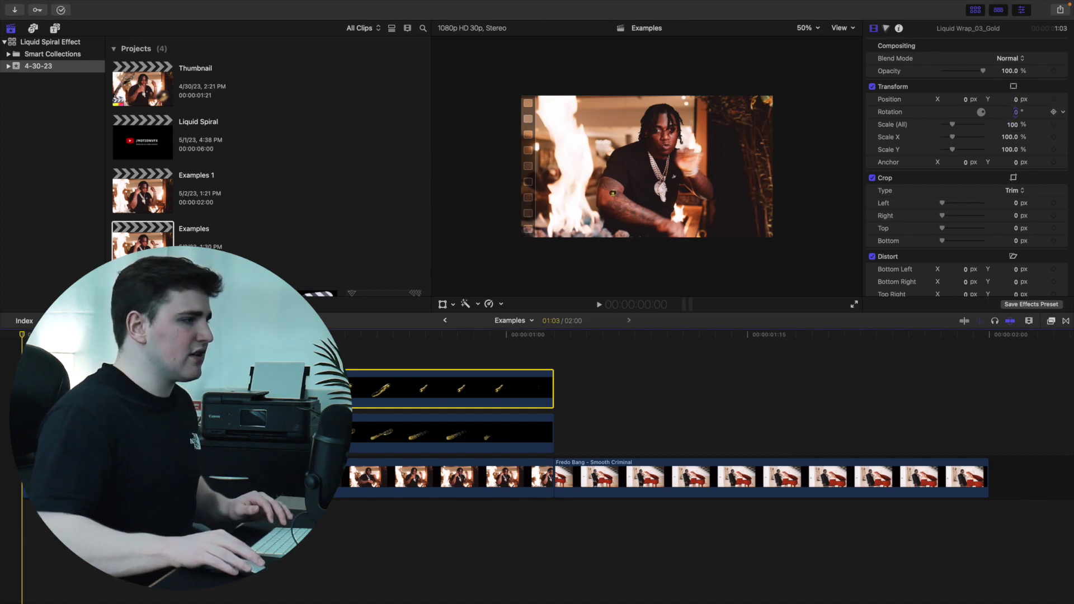
click(442, 305)
drag(1014, 128, 1012, 125)
drag(1012, 125, 973, 101)
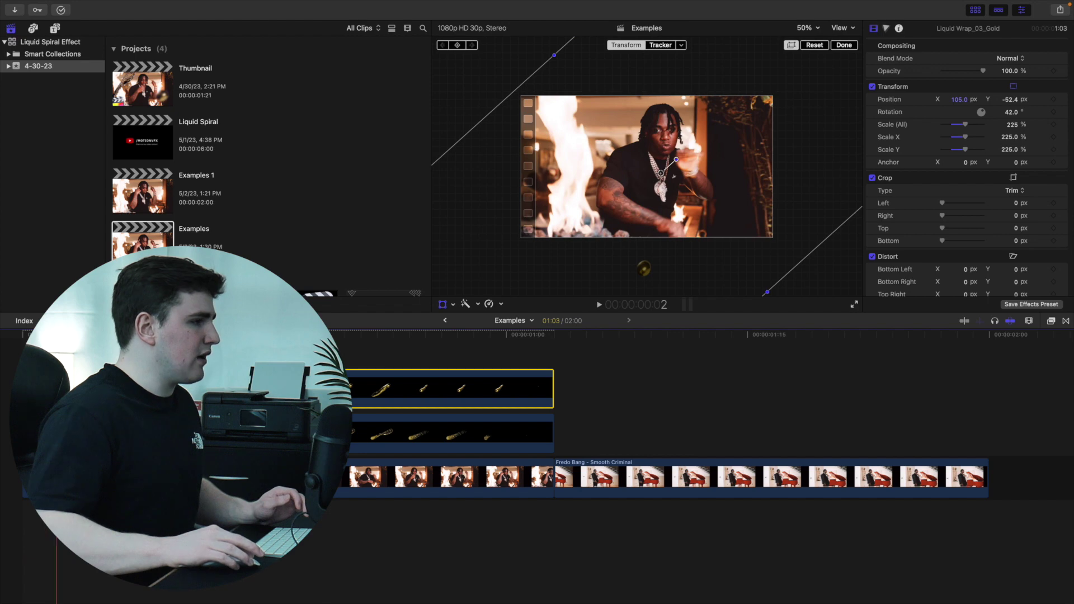
key(space)
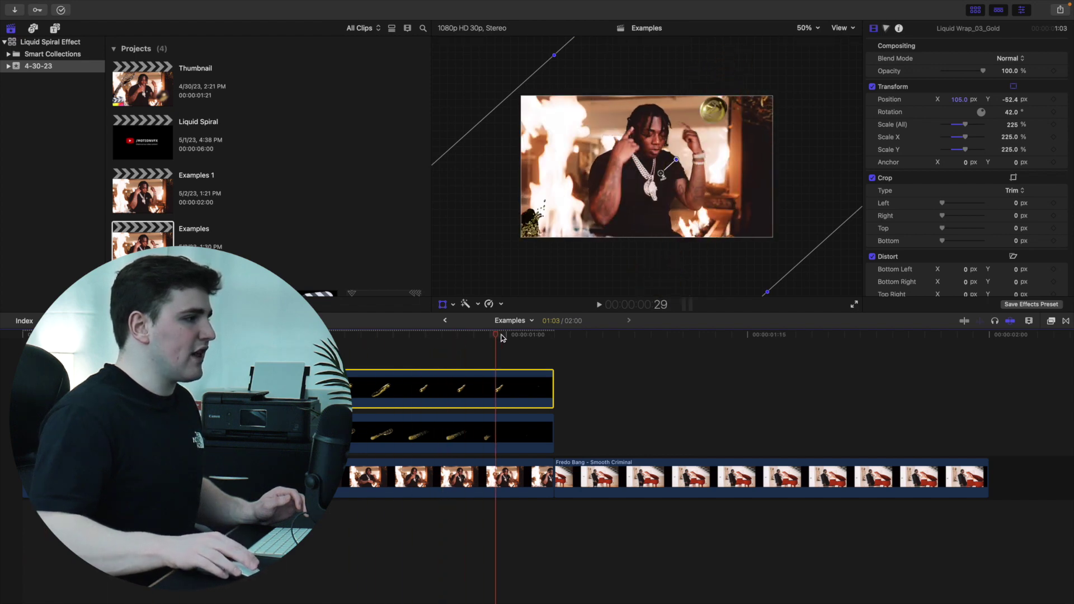
click(405, 355)
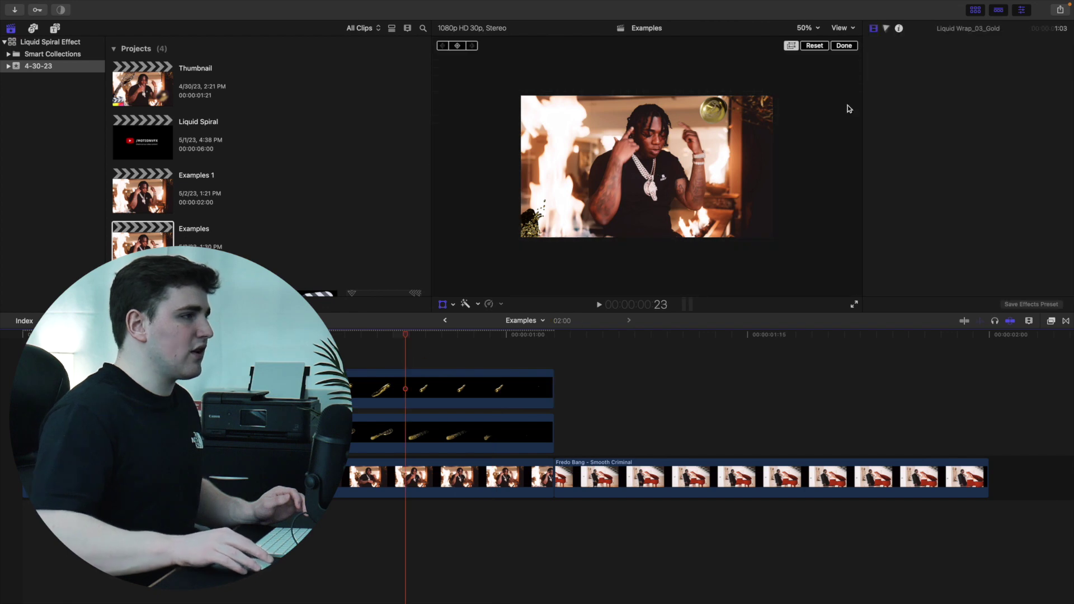
click(836, 46)
Step: Fit the viewer to the frame and shift Liquid Wrap_03_Gold sideways to position X 227.0 px
click(805, 29)
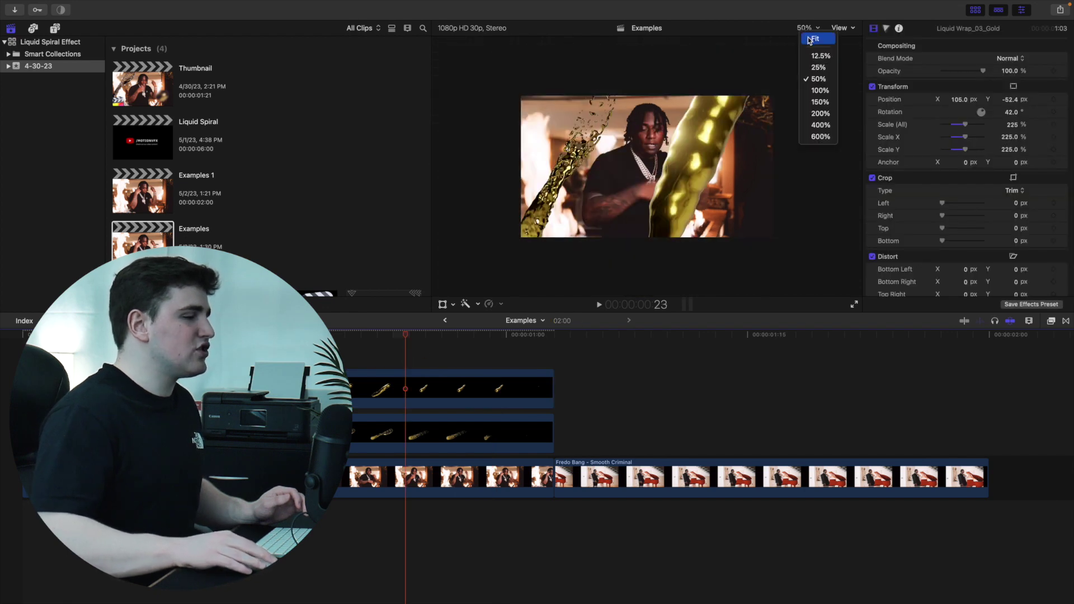
click(812, 40)
click(371, 395)
drag(957, 100, 973, 101)
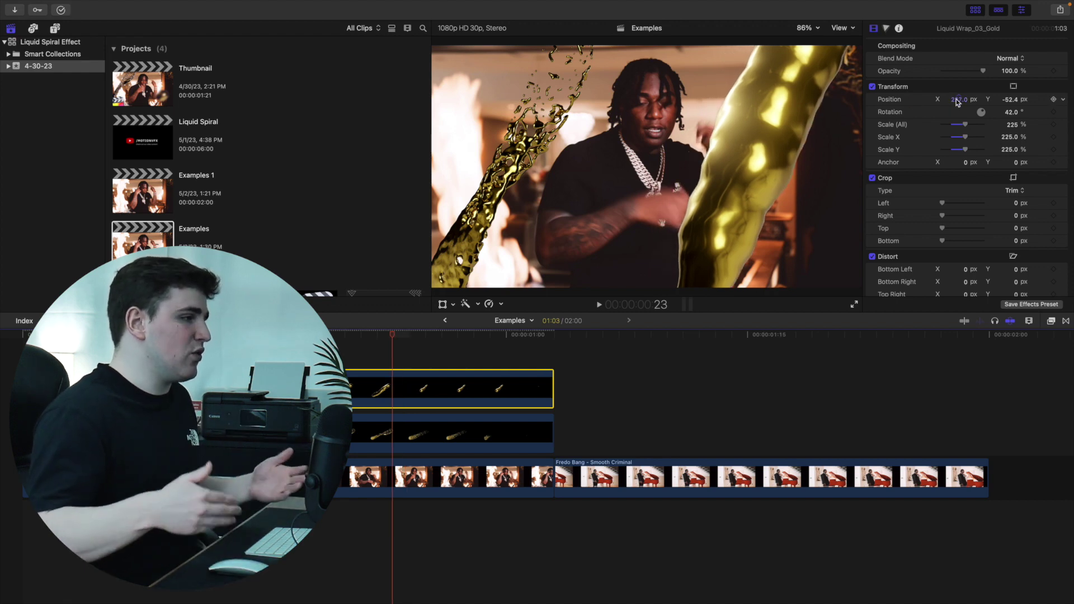
Step: Play the first shot from the start and scrub through it to review both positioned gold liquid wraps
click(13, 362)
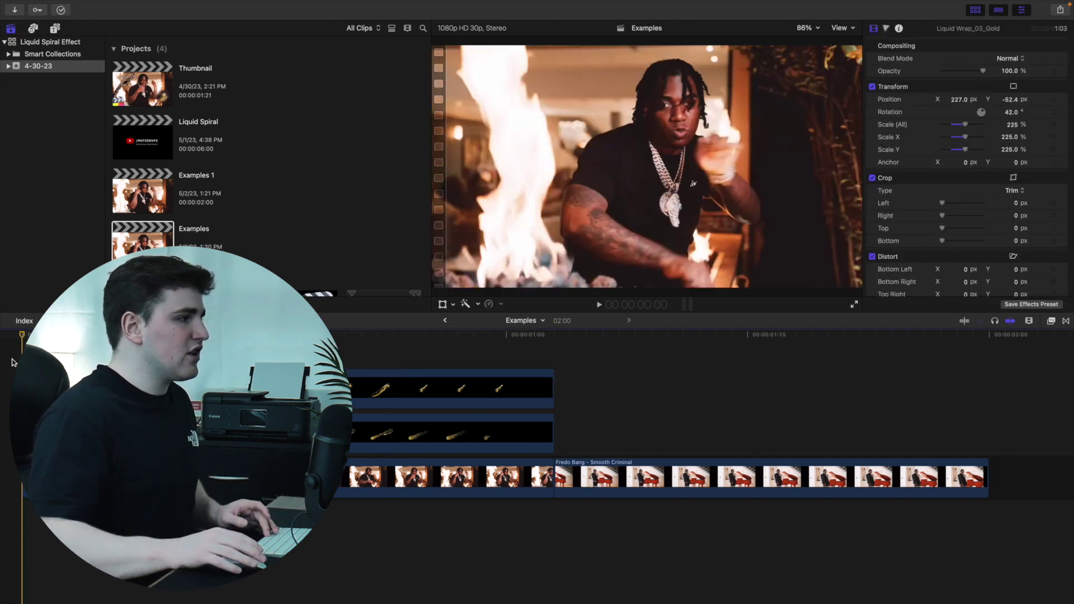
key(space)
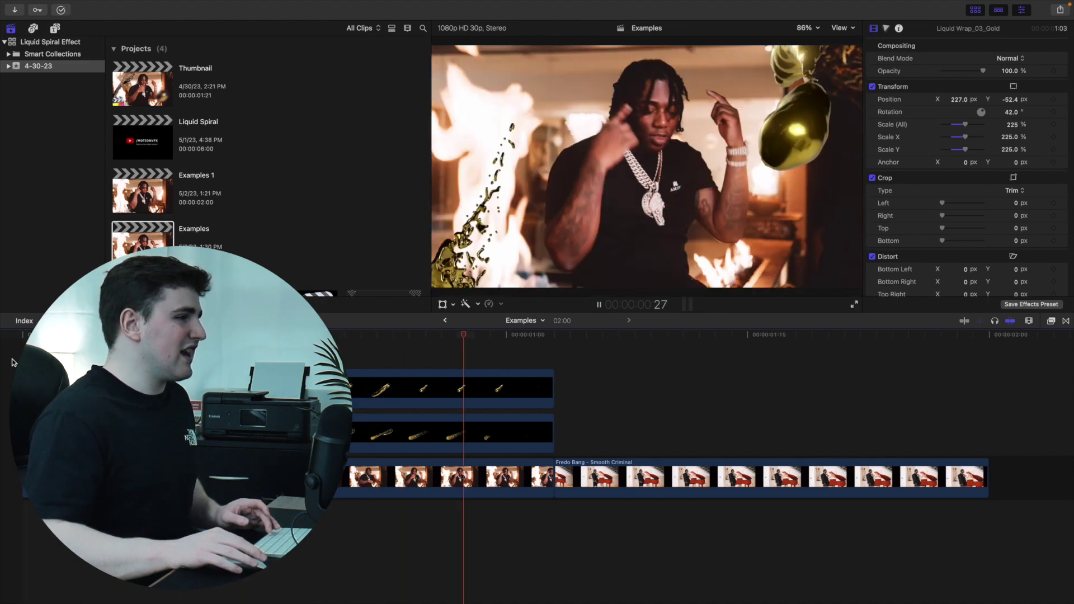
key(space)
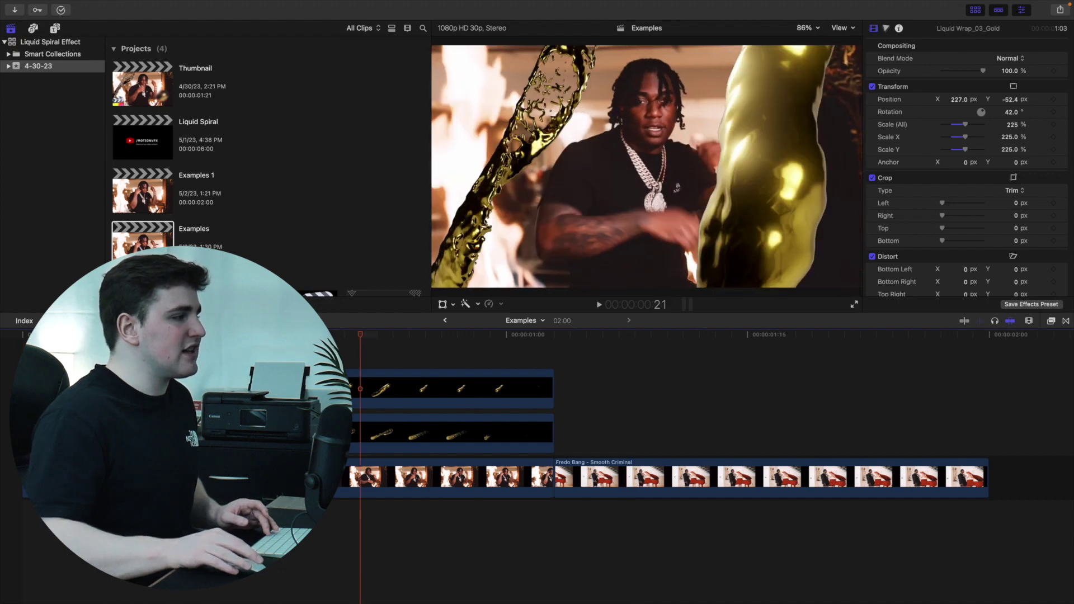
drag(356, 336, 149, 337)
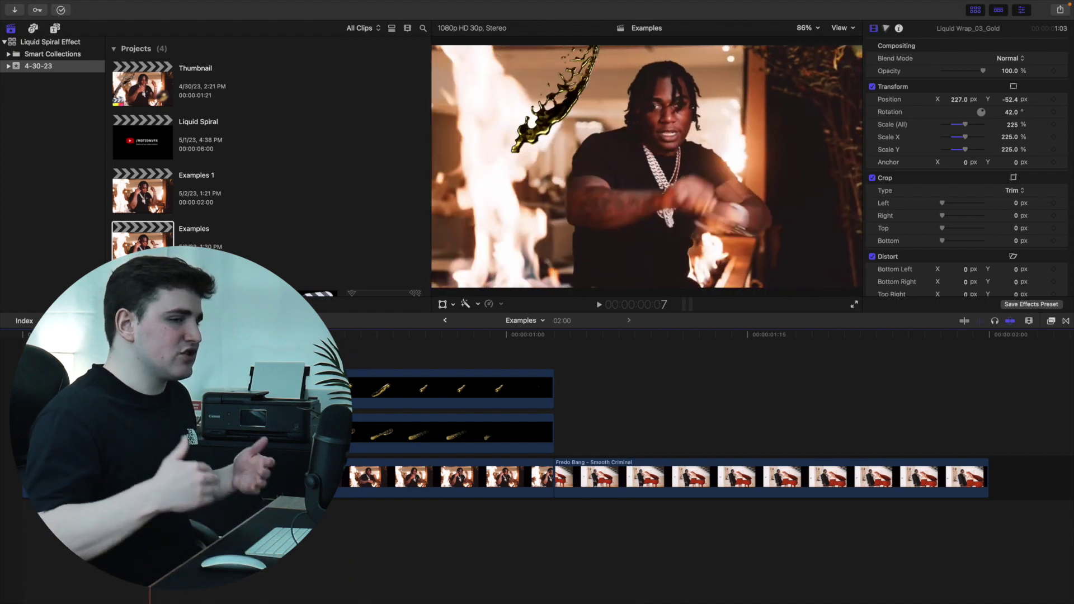
key(space)
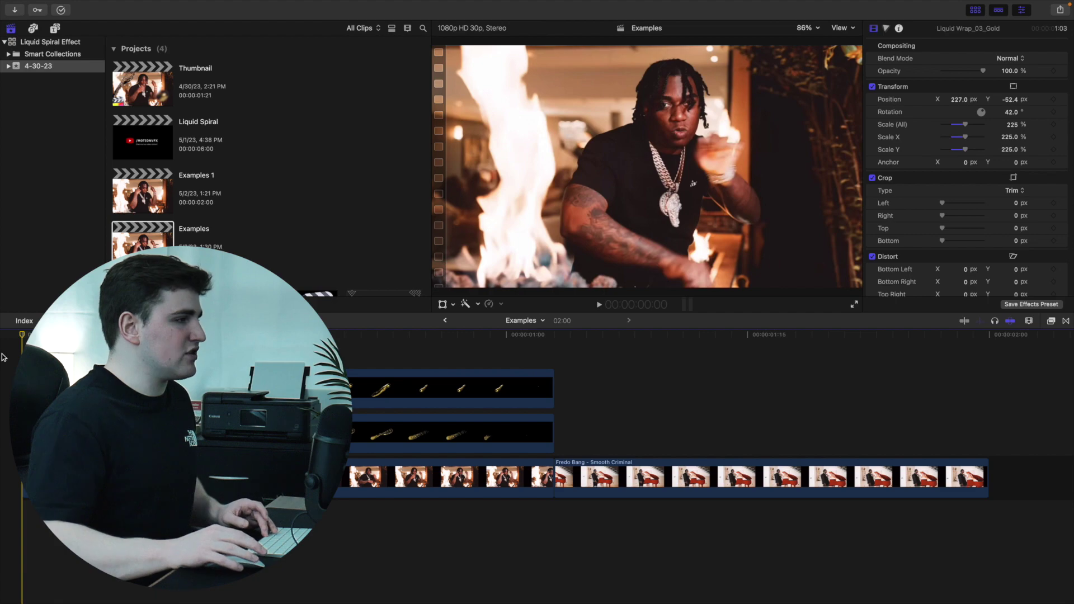
key(space)
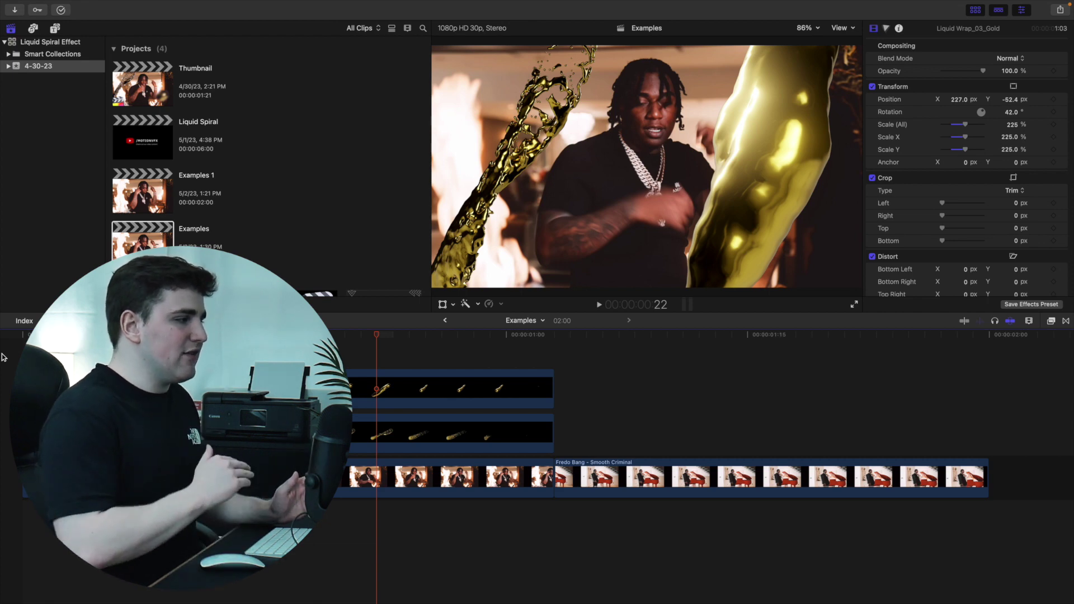
Step: Apply Match Color to Liquid Wrap_03_Gold, using a frame of the first music video shot as the source
click(390, 392)
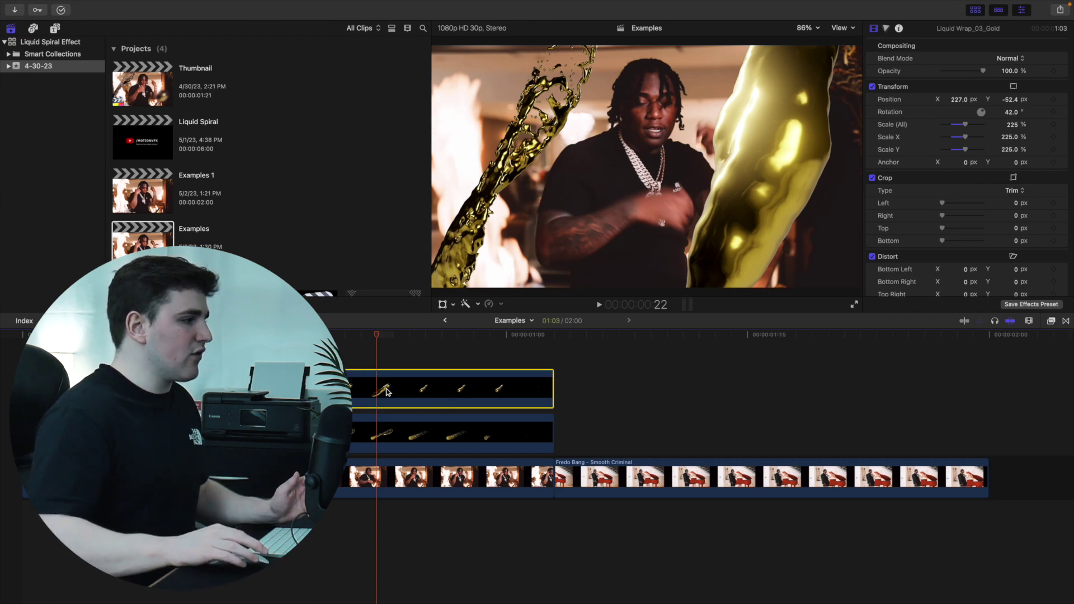
click(477, 306)
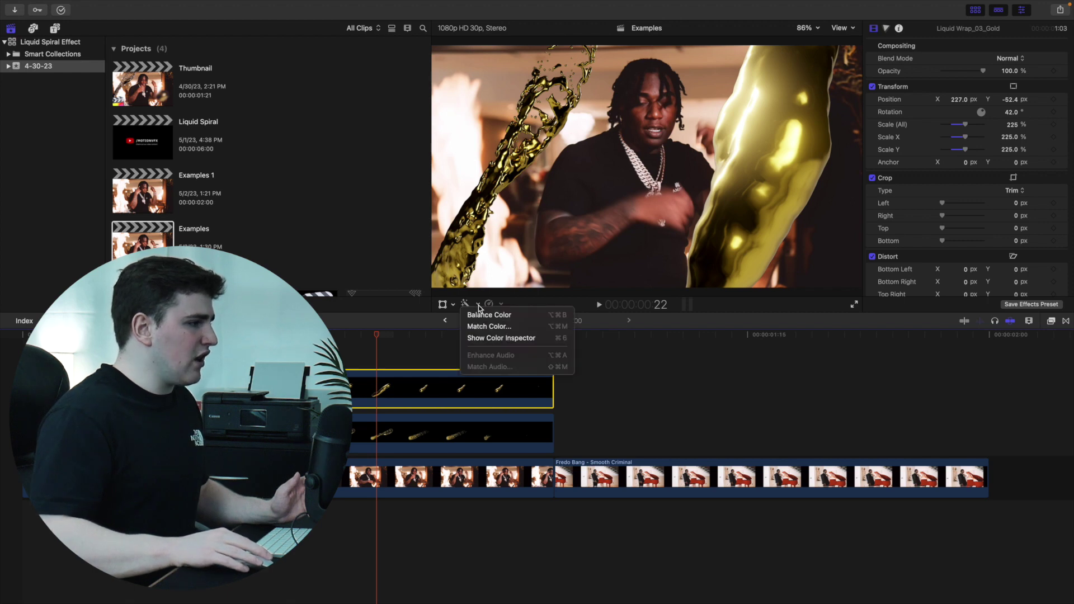
click(480, 328)
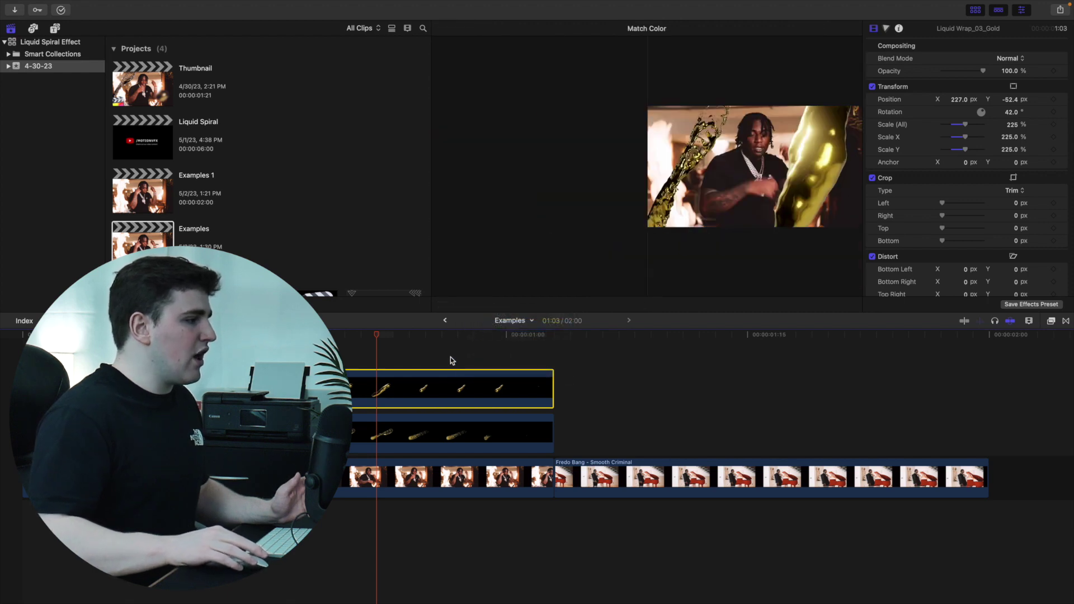
click(385, 470)
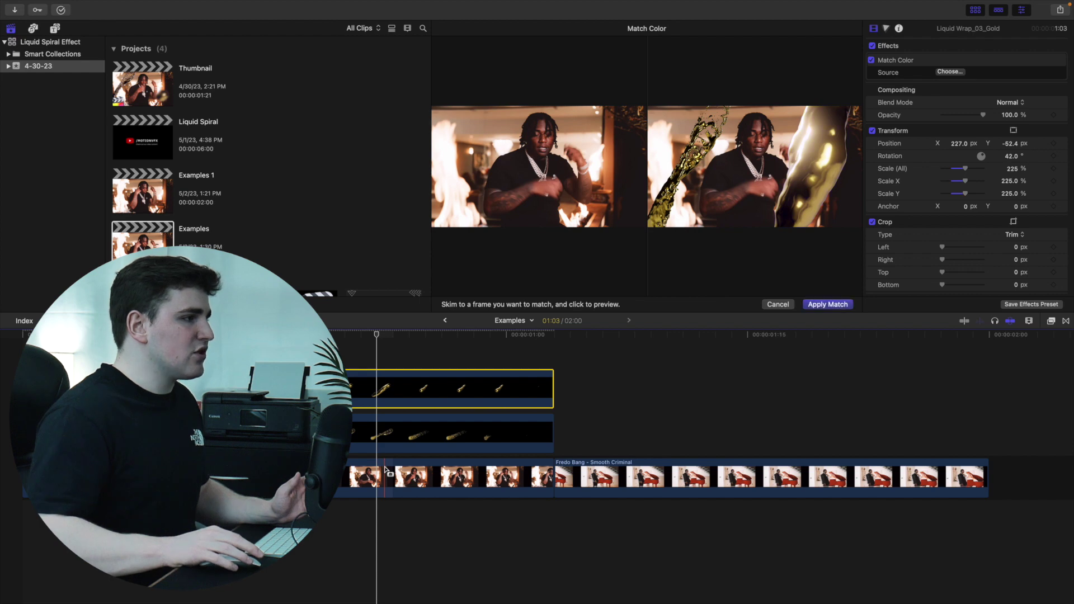
click(817, 305)
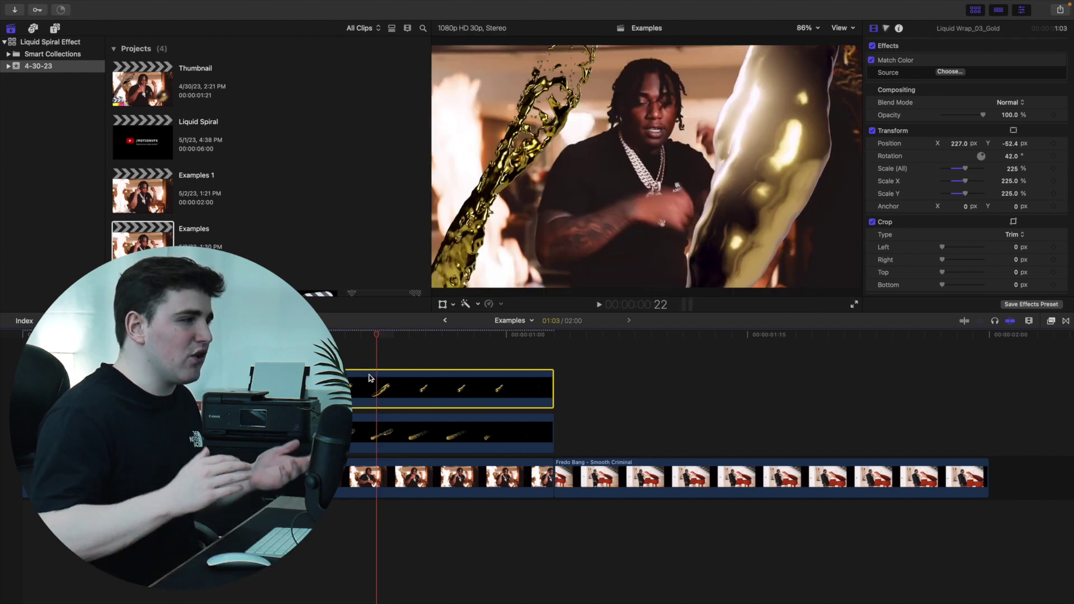
Step: Match the color of Liquid_Wrap_04_Gold to a frame of the first music video shot and preview the result near frame 20
click(384, 430)
click(479, 305)
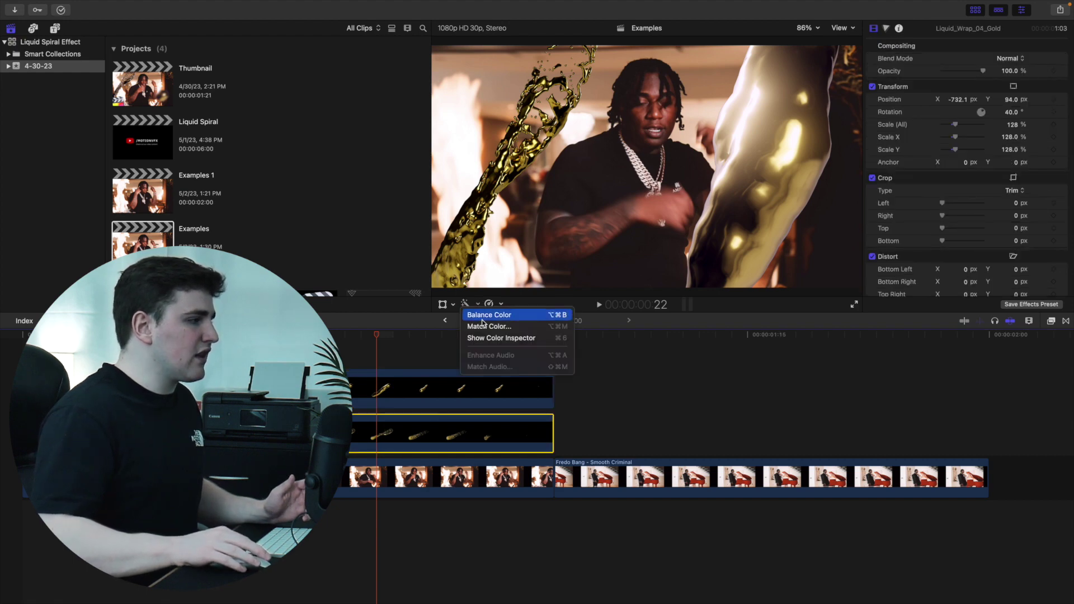
click(486, 329)
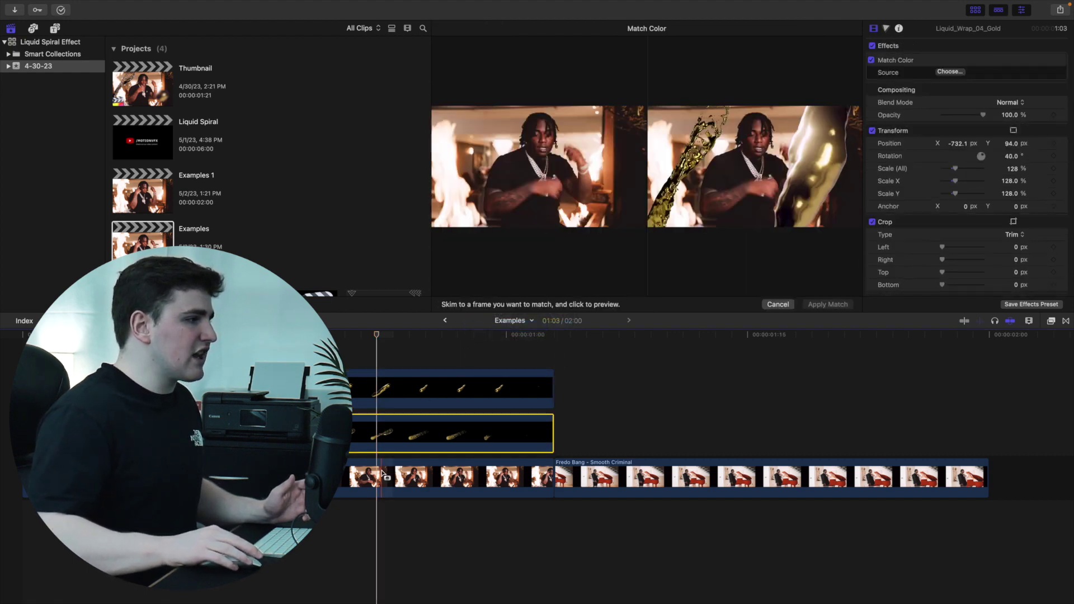
click(384, 474)
click(817, 305)
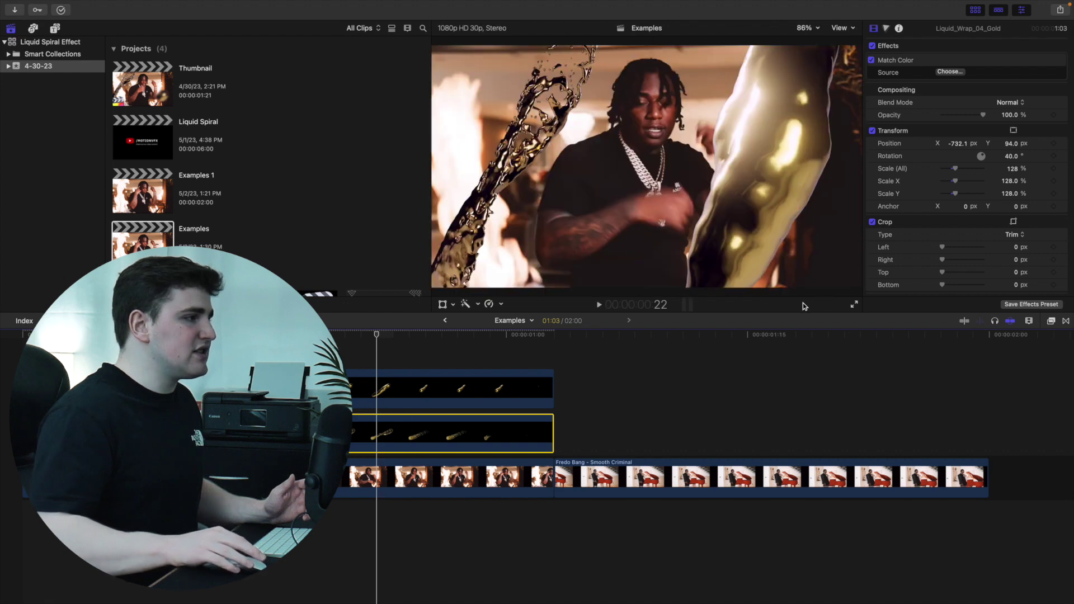
click(360, 358)
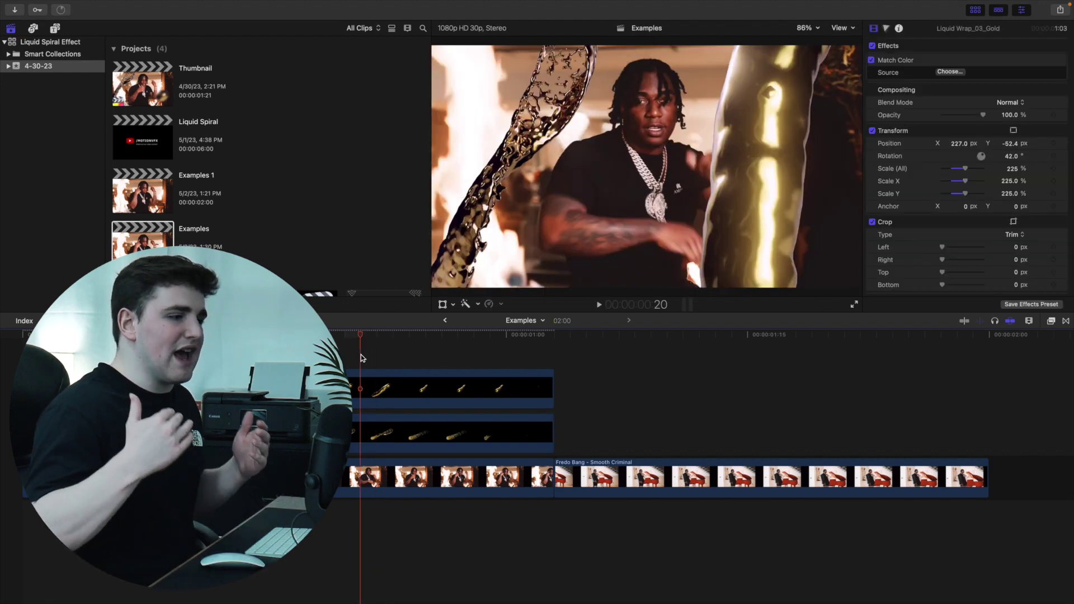
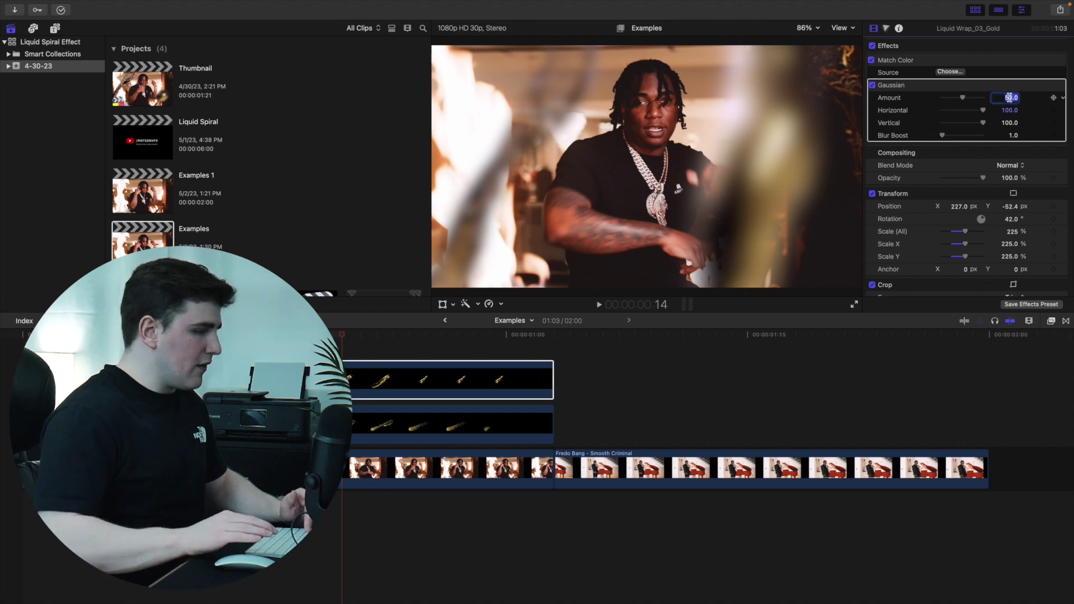
Step: Set the Gaussian blur amount to 22 on Liquid Wrap_03_Gold and to 10 on Liquid_Wrap_04_Gold
key(Return)
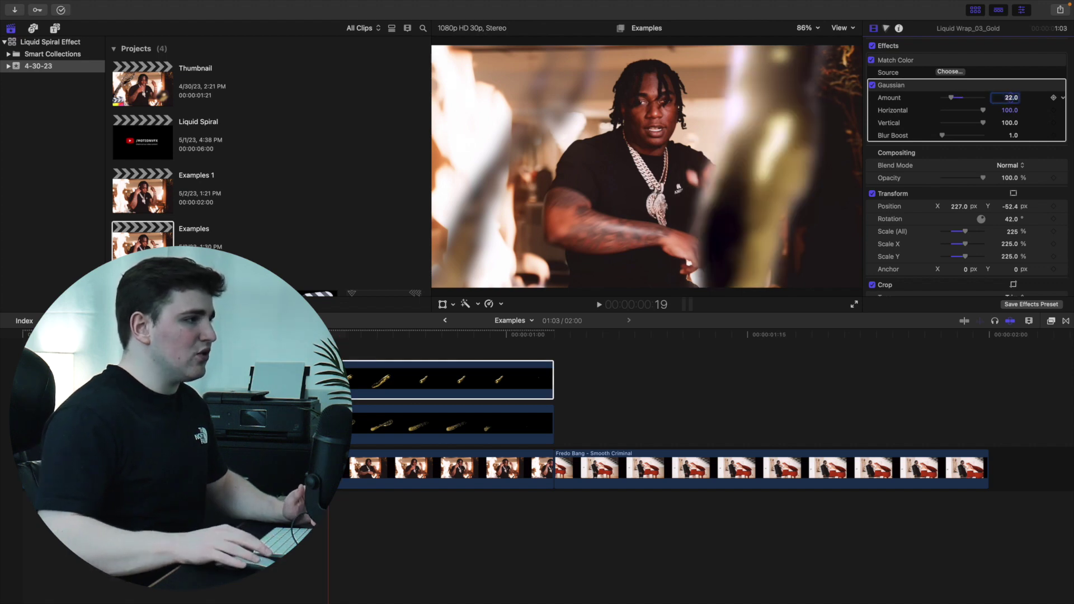
key(super+Down)
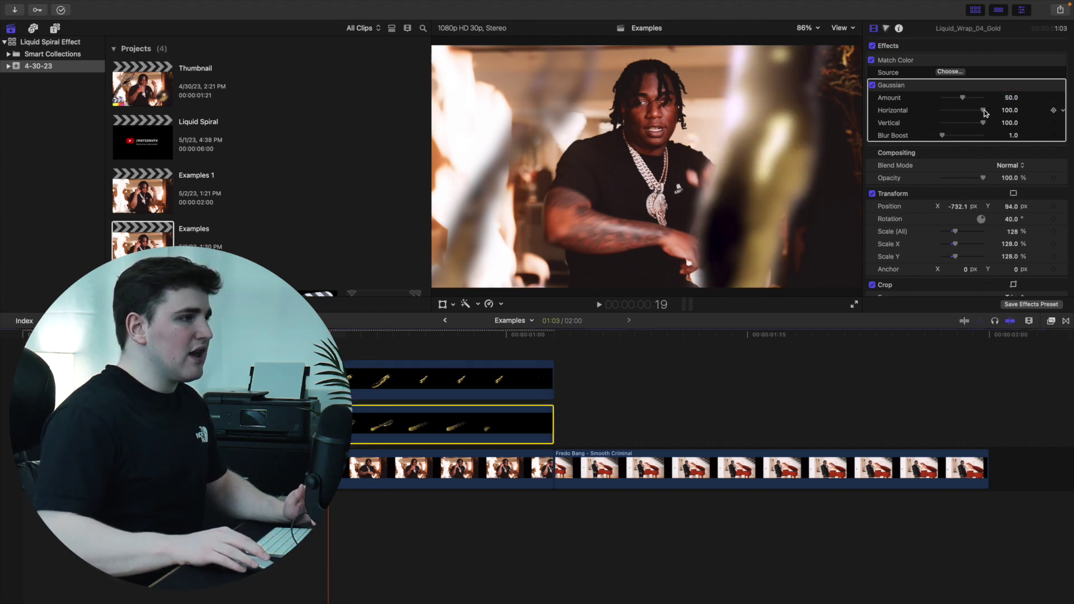
click(1010, 98)
text(10)
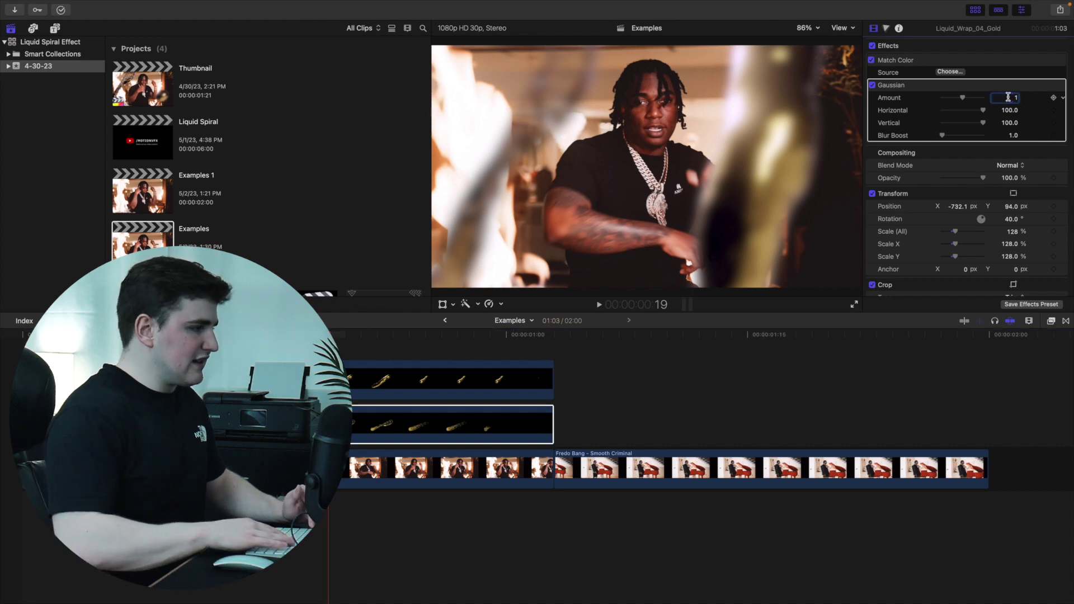
key(Return)
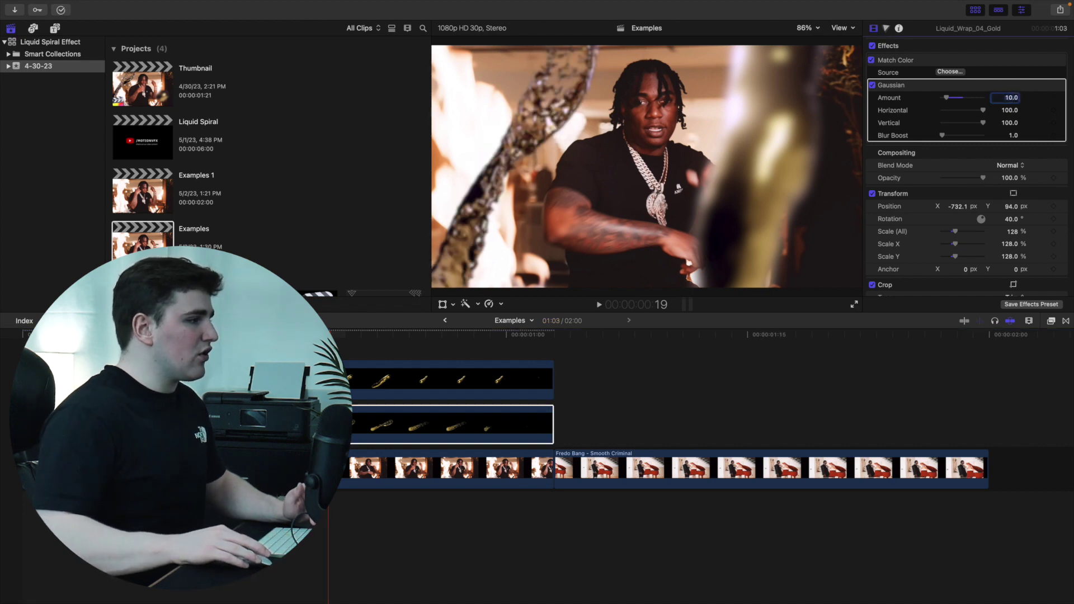
Step: Play the project from its start into the second shot to review the blurred gold liquid wraps
key(shift+super+a)
key(space)
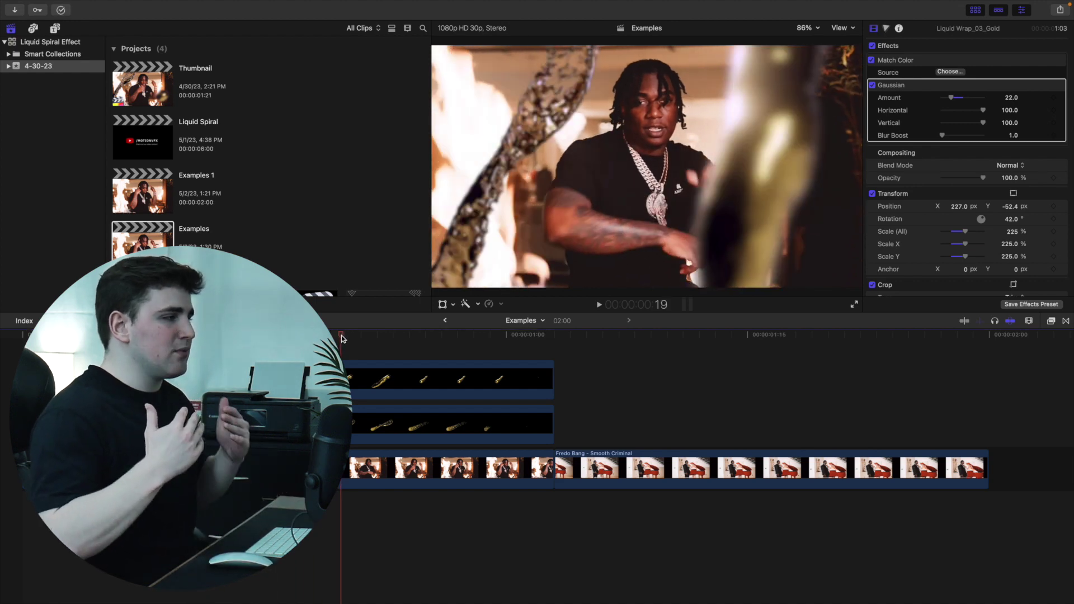
key(Home)
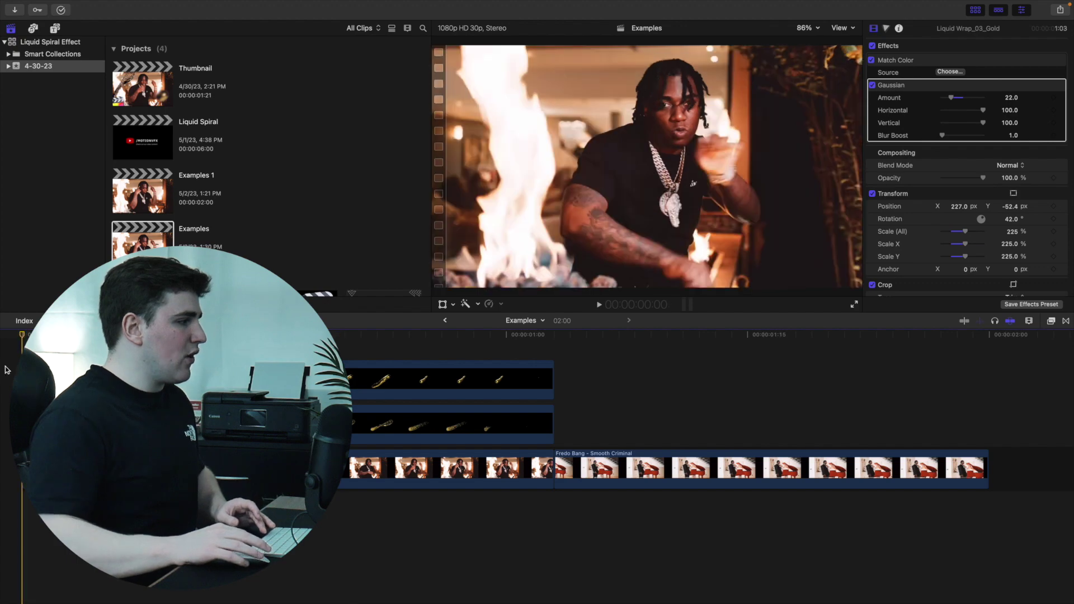
key(space)
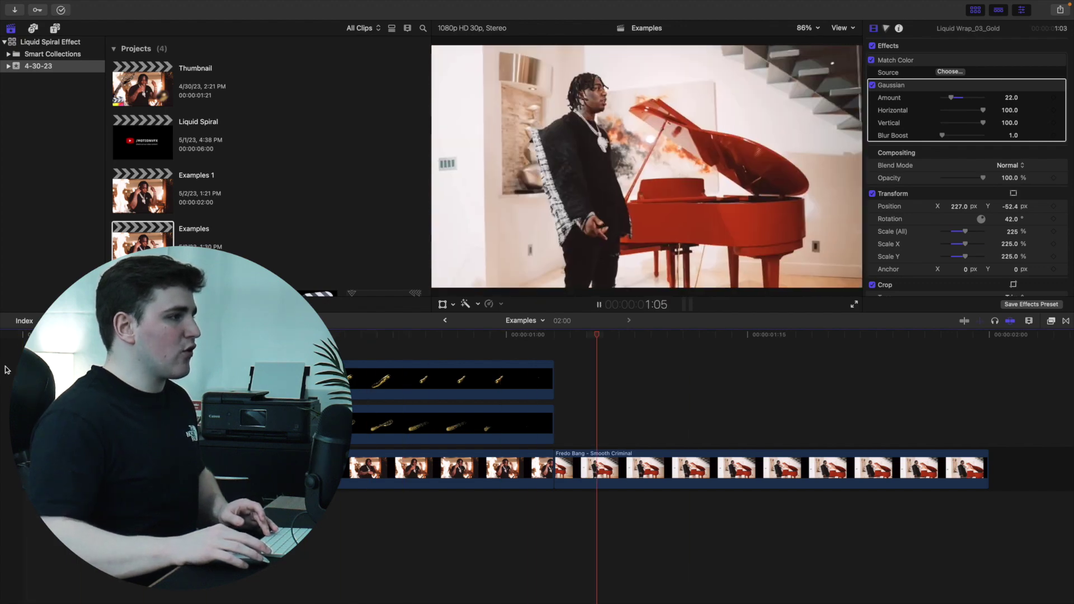
key(space)
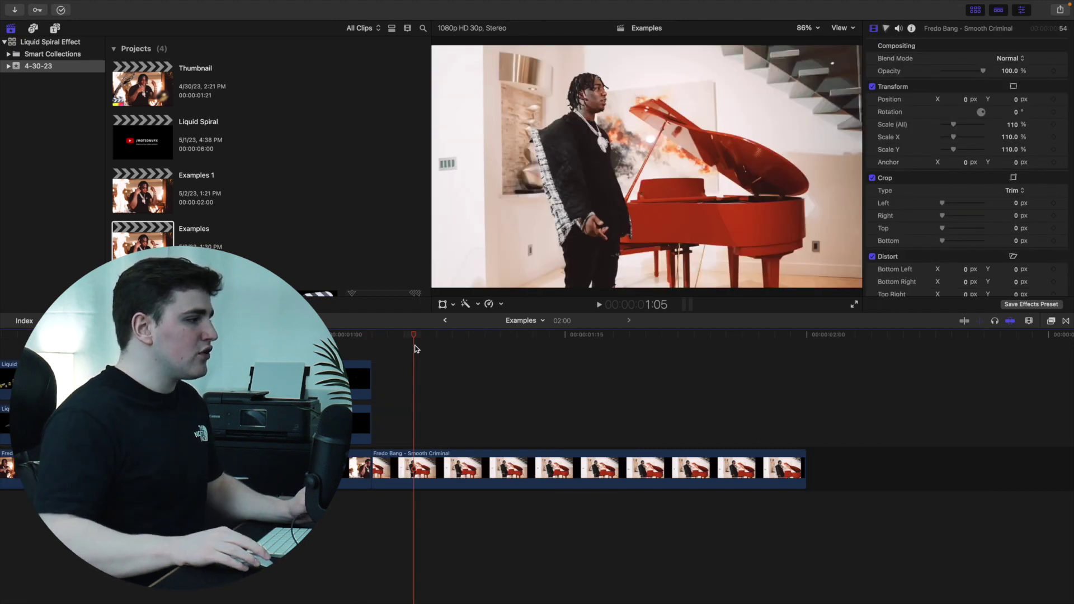
Step: Add an object tracker at the start of the second, red piano shot and shrink it onto the man's face
key(Up)
click(438, 462)
scroll(897, 254, down, 5)
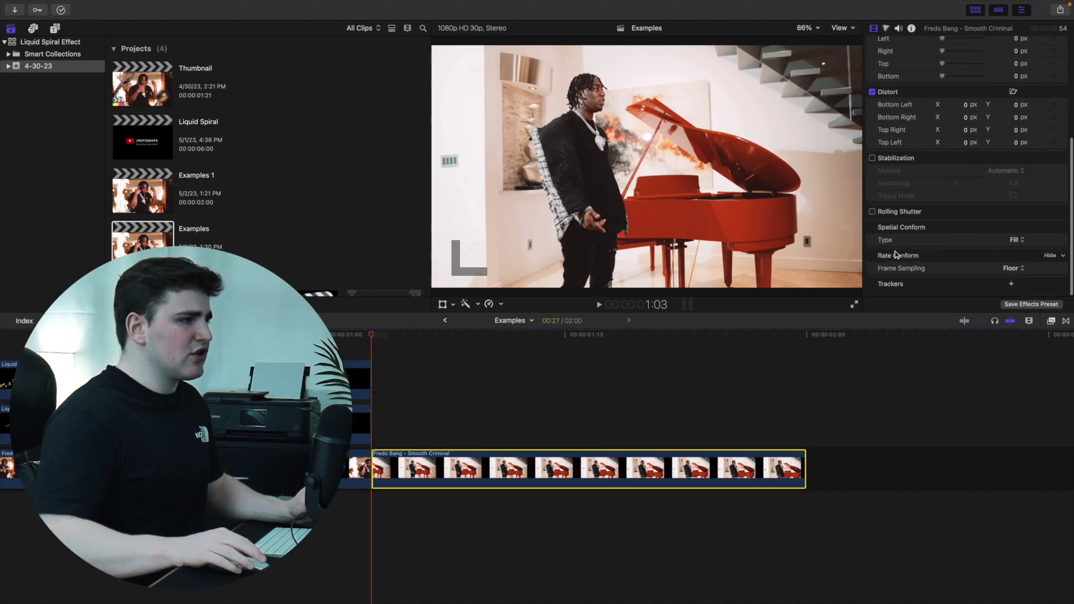
click(1013, 285)
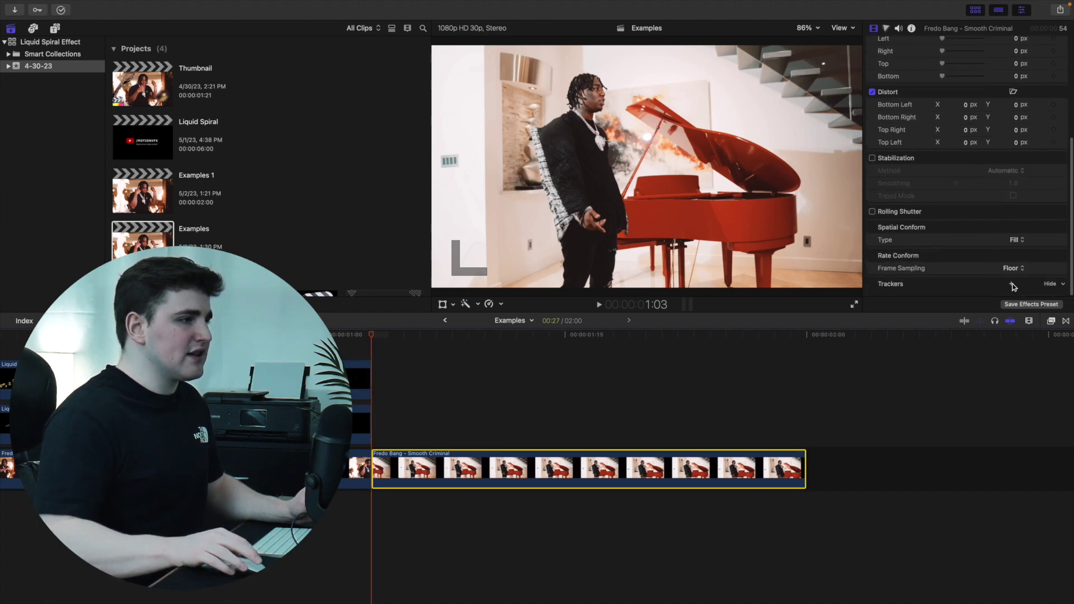
drag(581, 101, 651, 144)
drag(581, 167, 634, 177)
drag(646, 233, 596, 94)
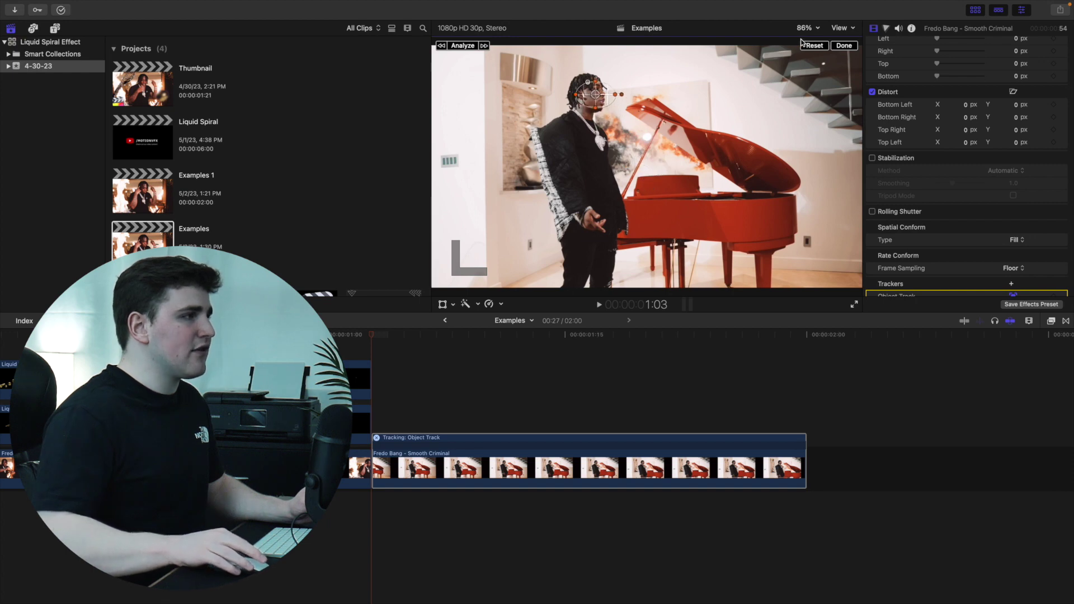
Step: At 400% viewer zoom, tighten the tracker's ellipse around the man's nose and analyze the shot's motion
click(806, 28)
click(828, 130)
drag(843, 166, 842, 163)
drag(593, 185, 630, 182)
drag(720, 183, 653, 181)
drag(628, 244, 628, 183)
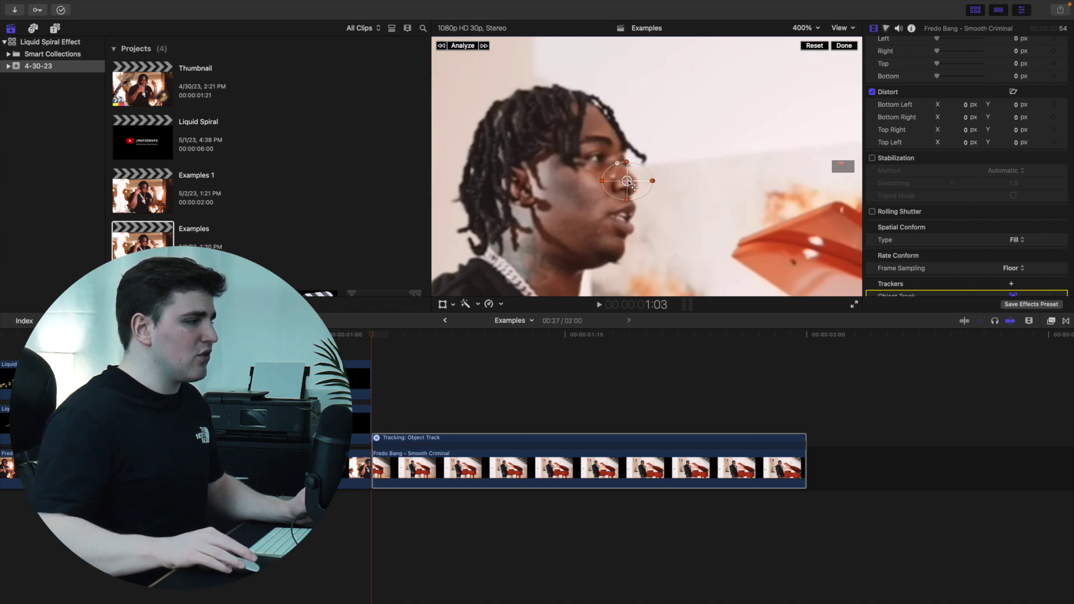
click(462, 46)
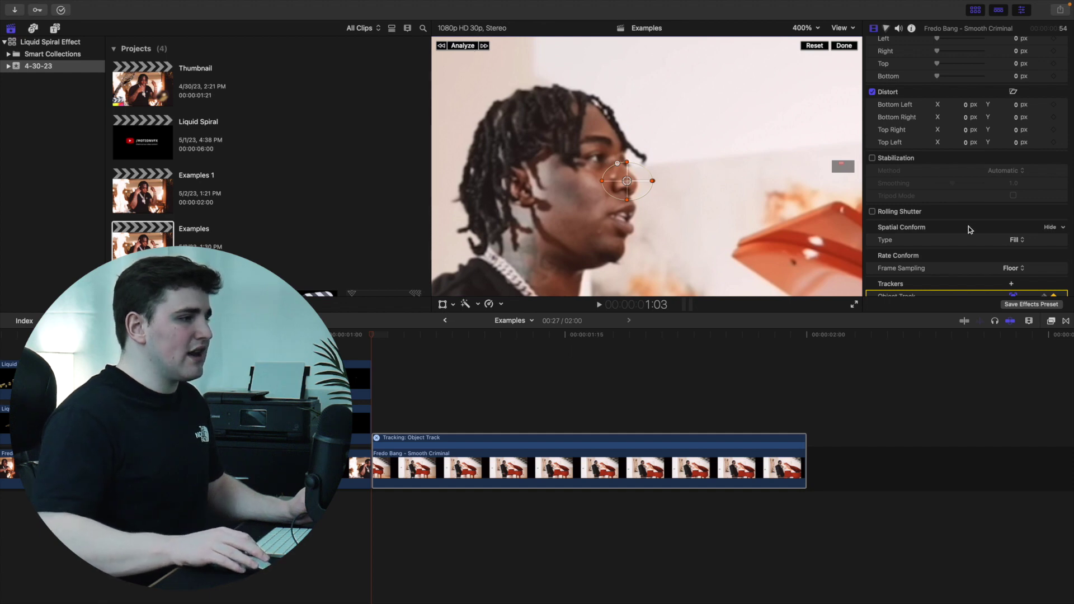
Step: Rename the object tracker Face and scrub the shot's first frames to check that it follows the head
scroll(968, 226, down, 2)
double_click(907, 272)
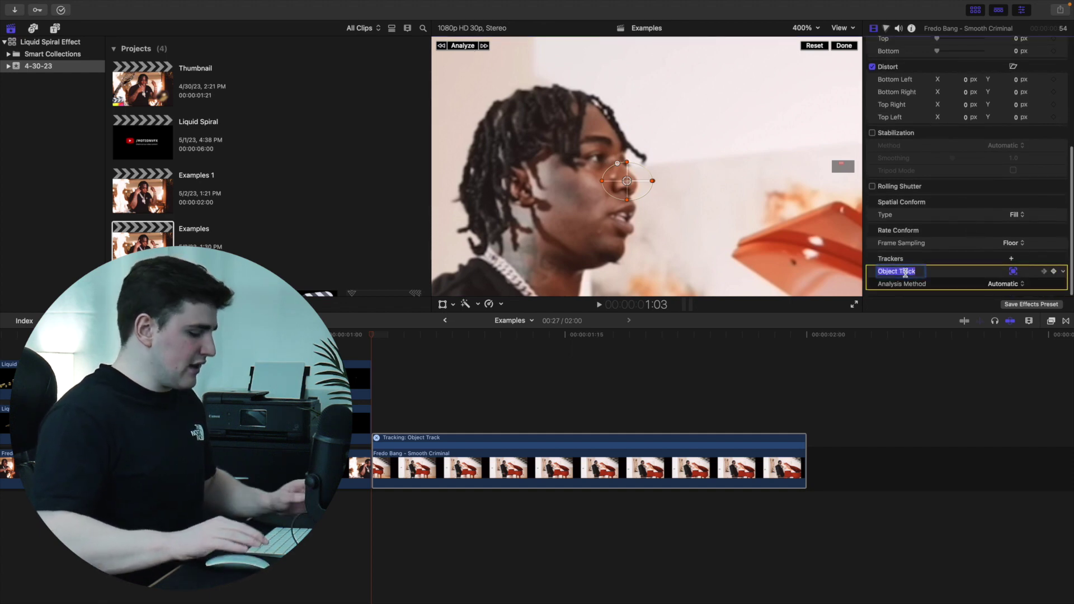
text(Fca)
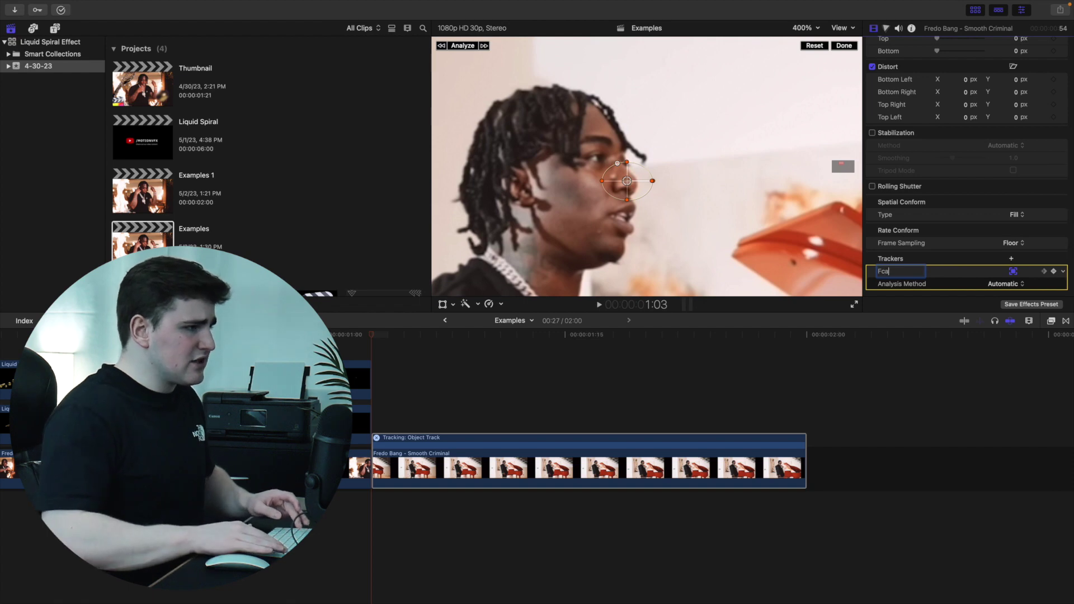
text(e)
key(Return)
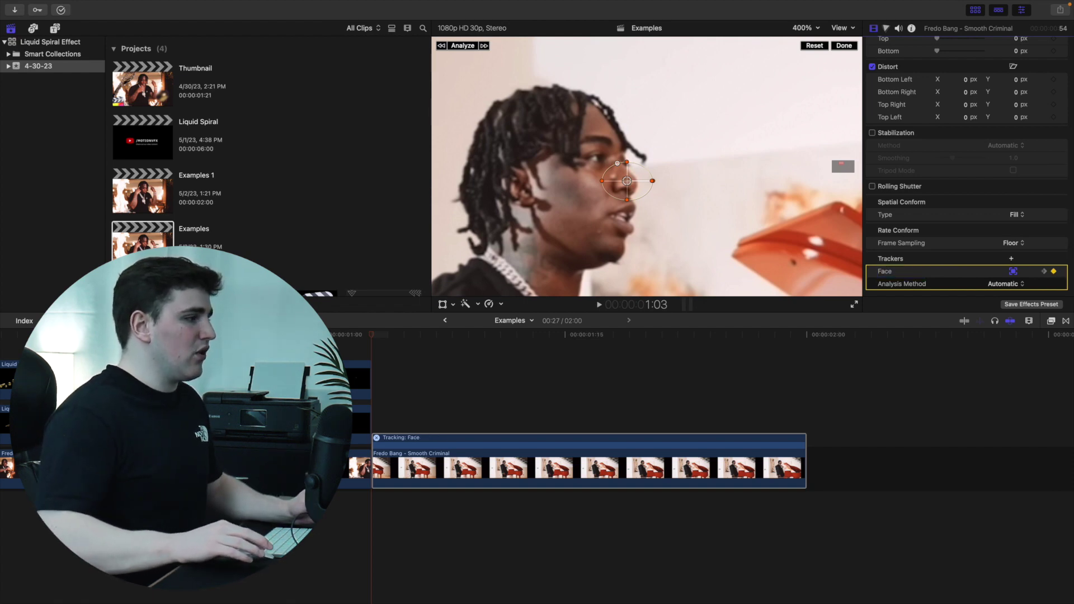
drag(372, 340, 392, 342)
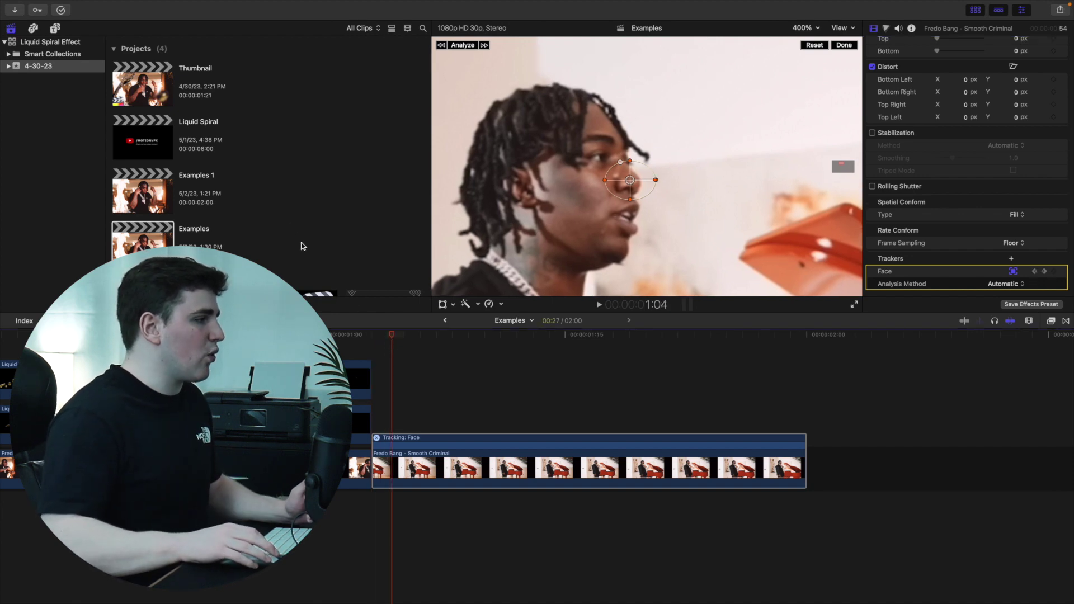
Step: Place the Spiral_01_Gold_A overlay above the second music video shot, aligned with the shot's start
scroll(285, 221, down, 5)
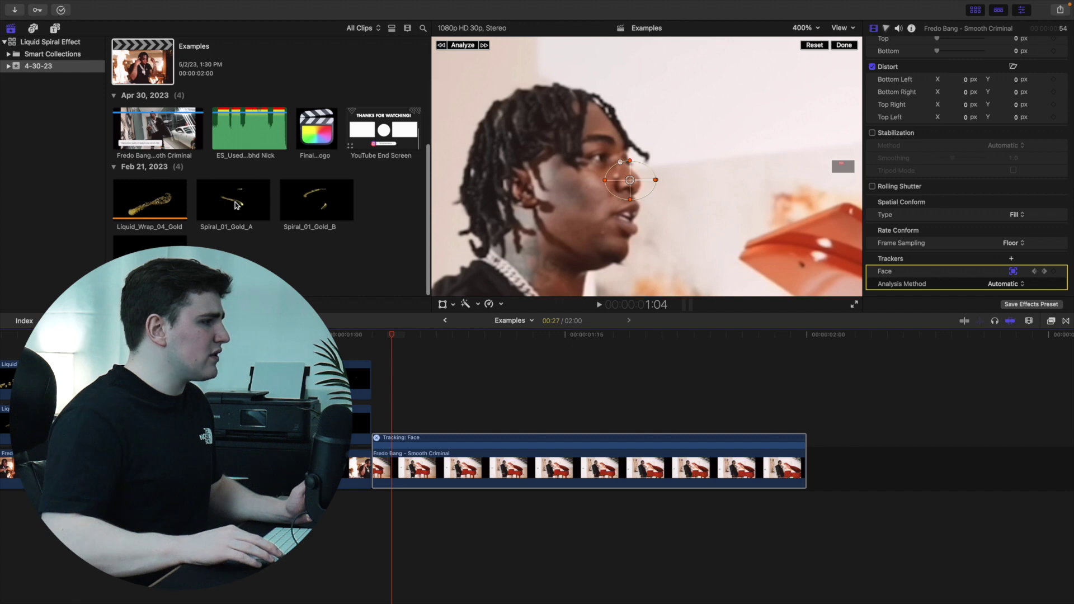
click(235, 201)
drag(228, 195, 410, 394)
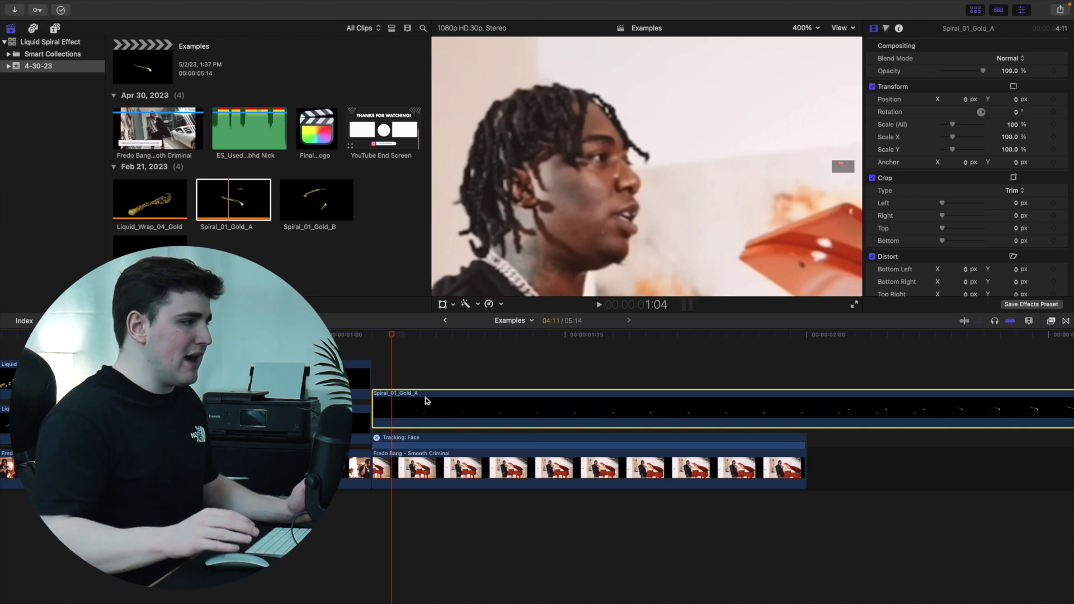
Step: Speed up Spiral_01_Gold_A to match the second shot's 27-frame length, then hide the retiming controls
scroll(425, 398, right, 1)
key(super+minus)
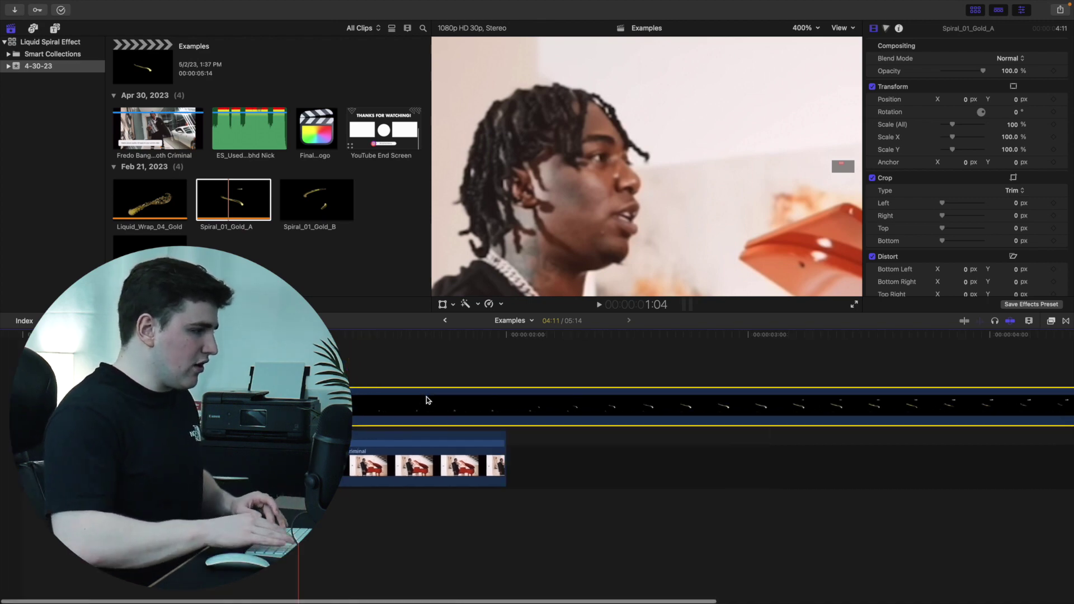
key(super+minus)
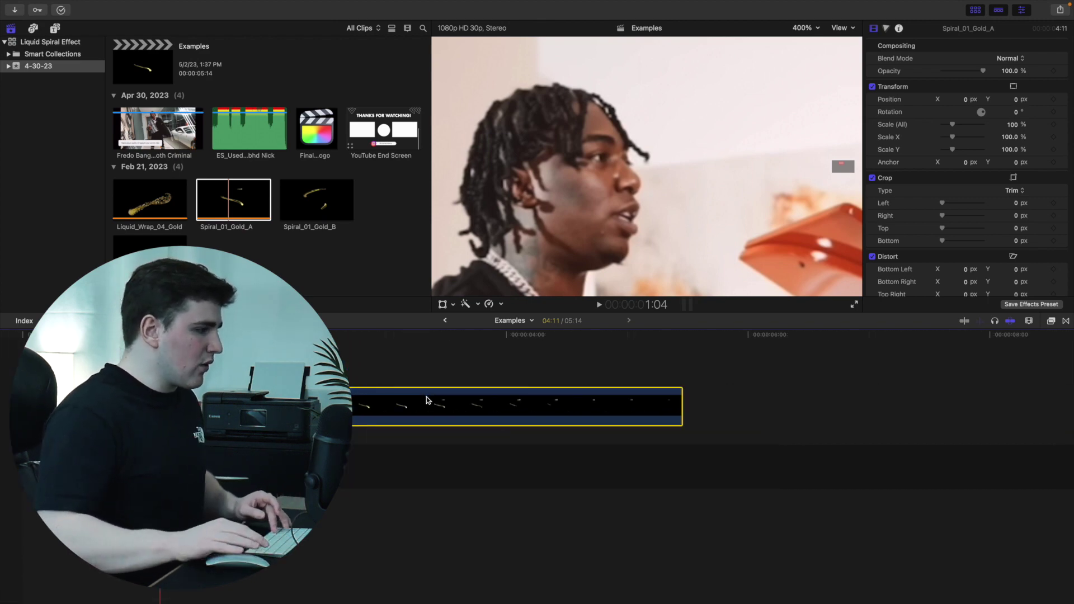
key(super+equal)
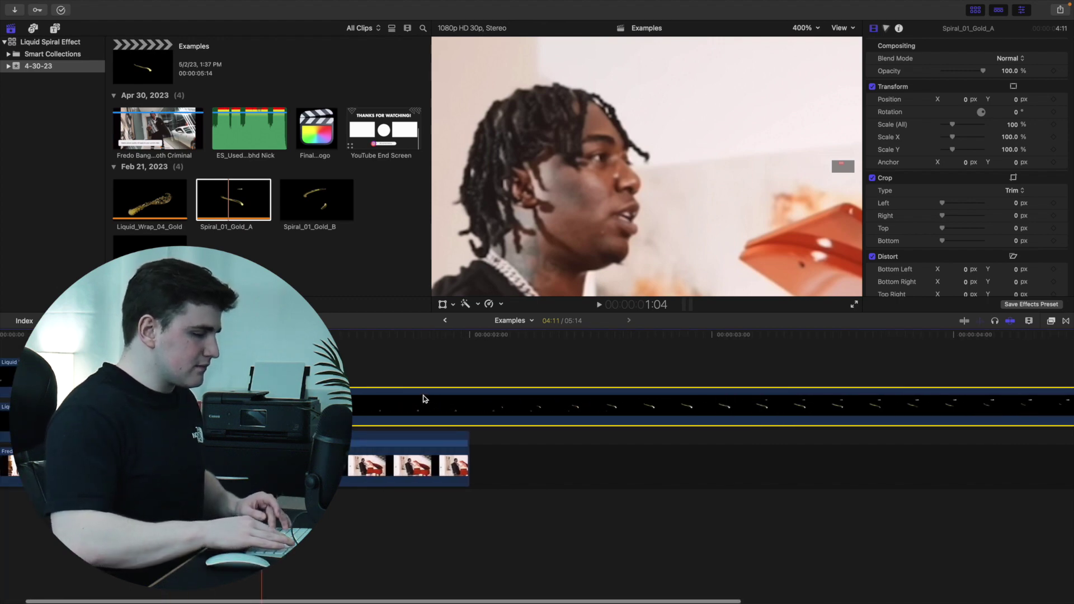
key(super+minus)
key(ctrl+v)
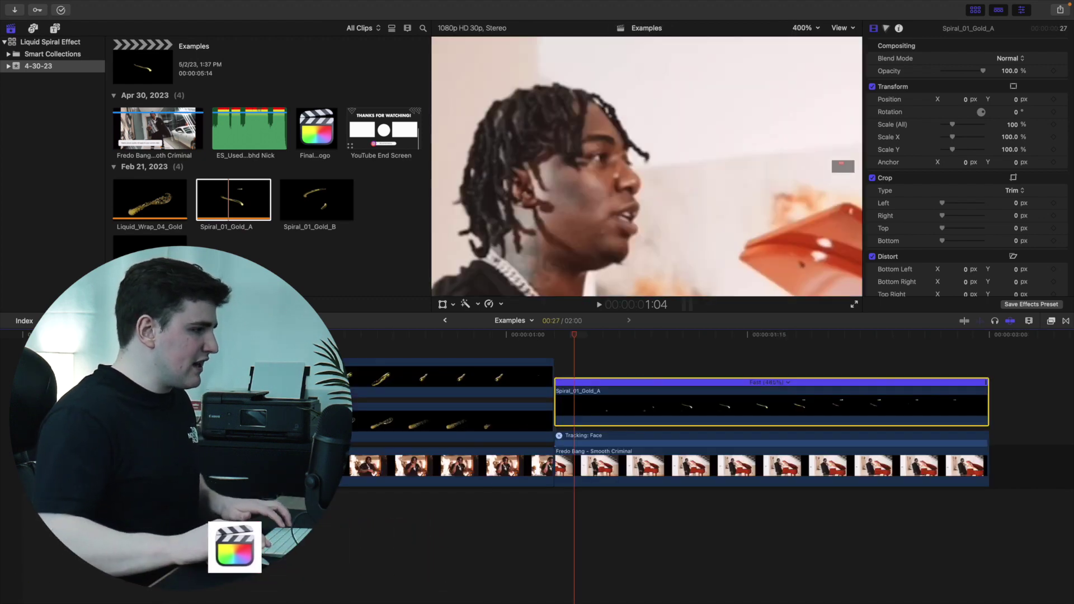
scroll(412, 392, right, 5)
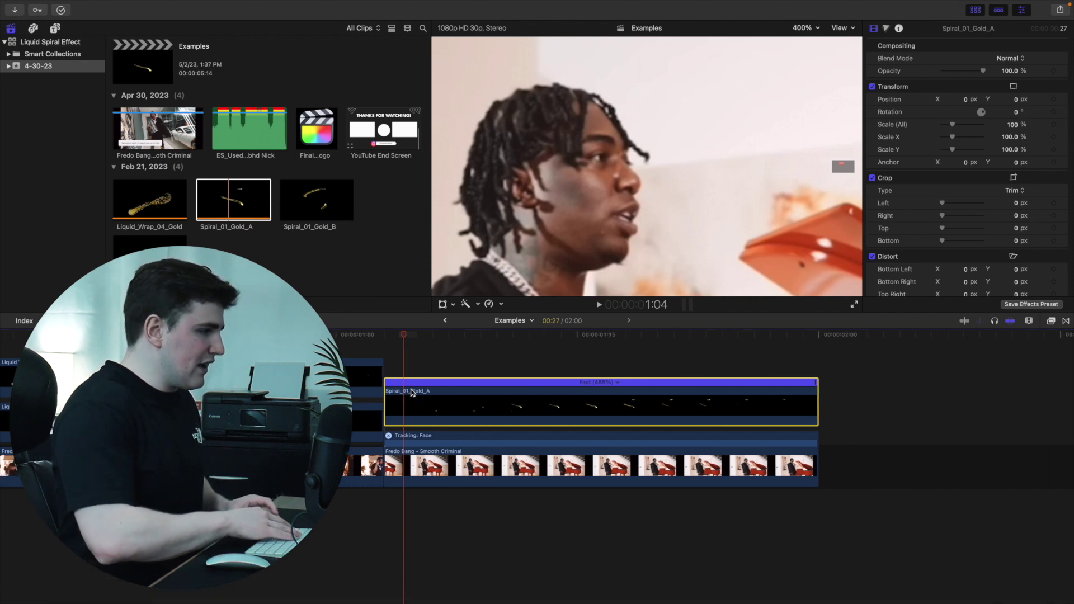
key(super+r)
Step: Attach Spiral_01_Gold_A to the second shot's Face tracker from frame 1:03 and scrub to 1:17 to check the tracking
click(385, 356)
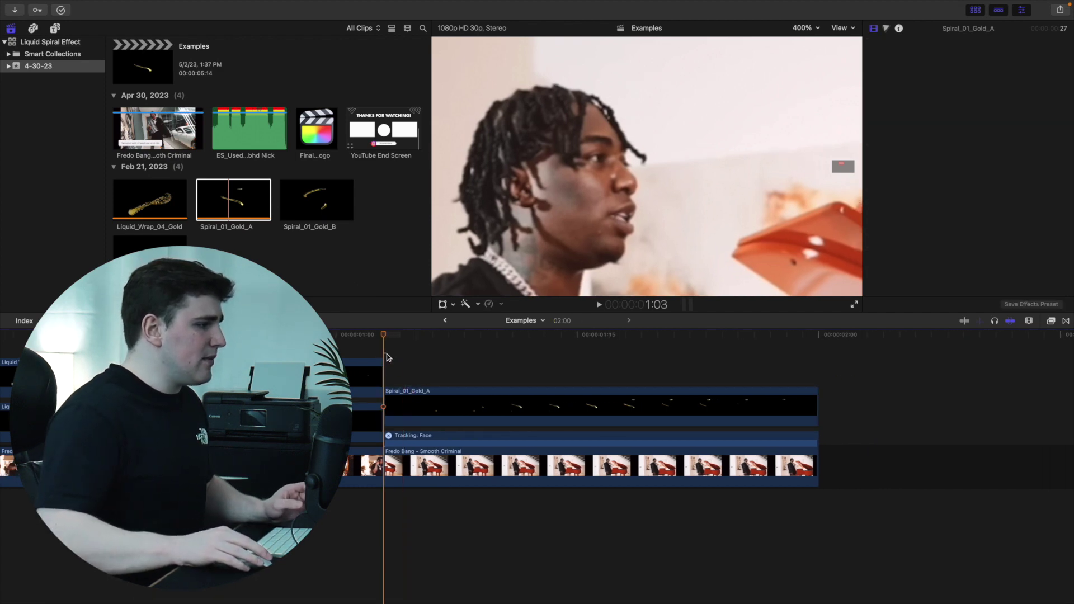
click(421, 405)
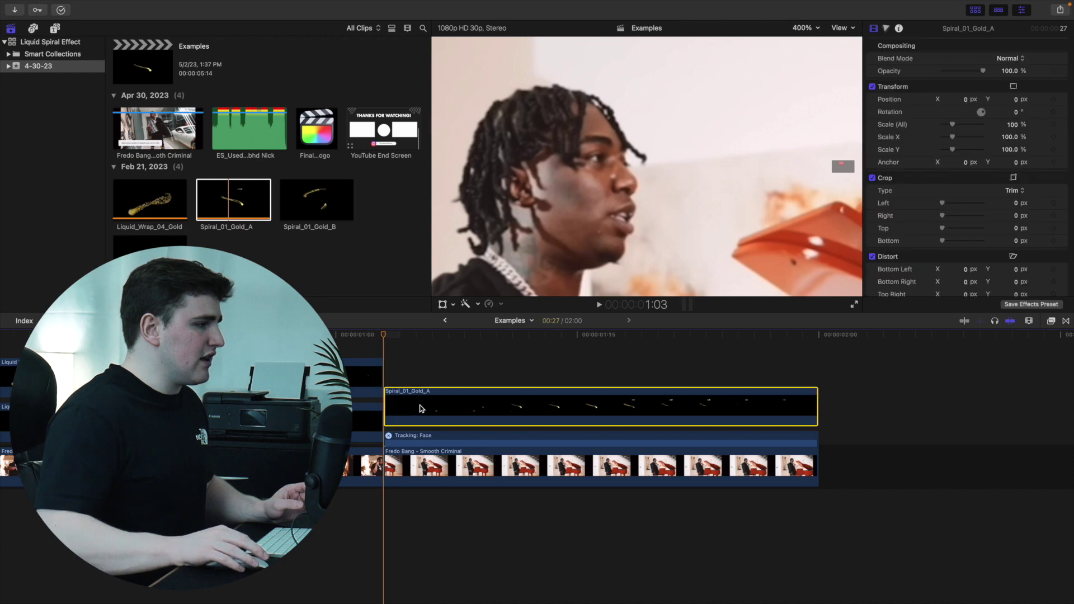
click(443, 305)
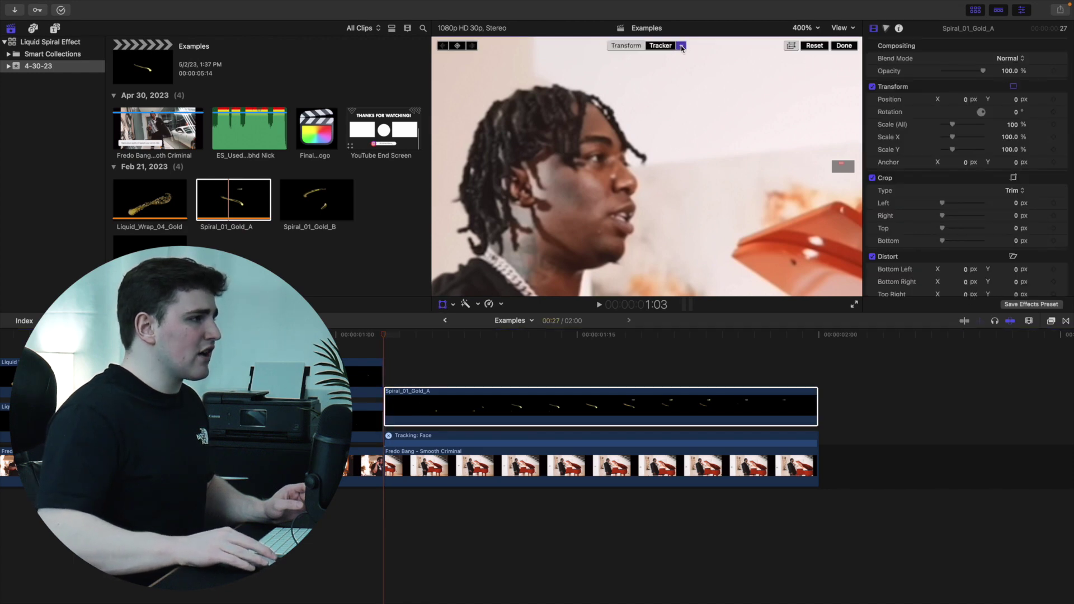
click(681, 47)
click(676, 87)
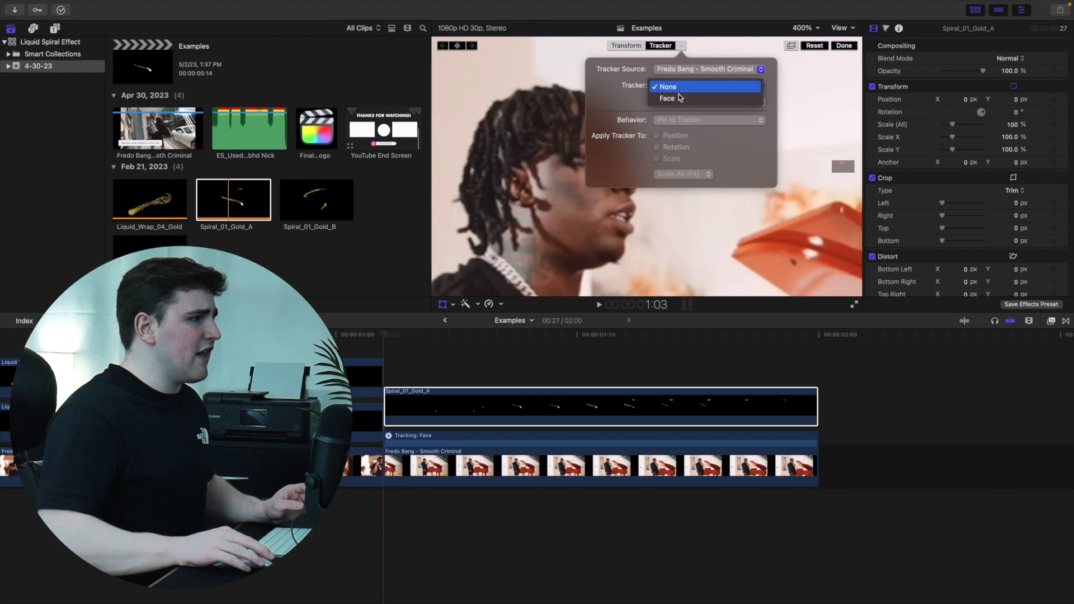
click(678, 99)
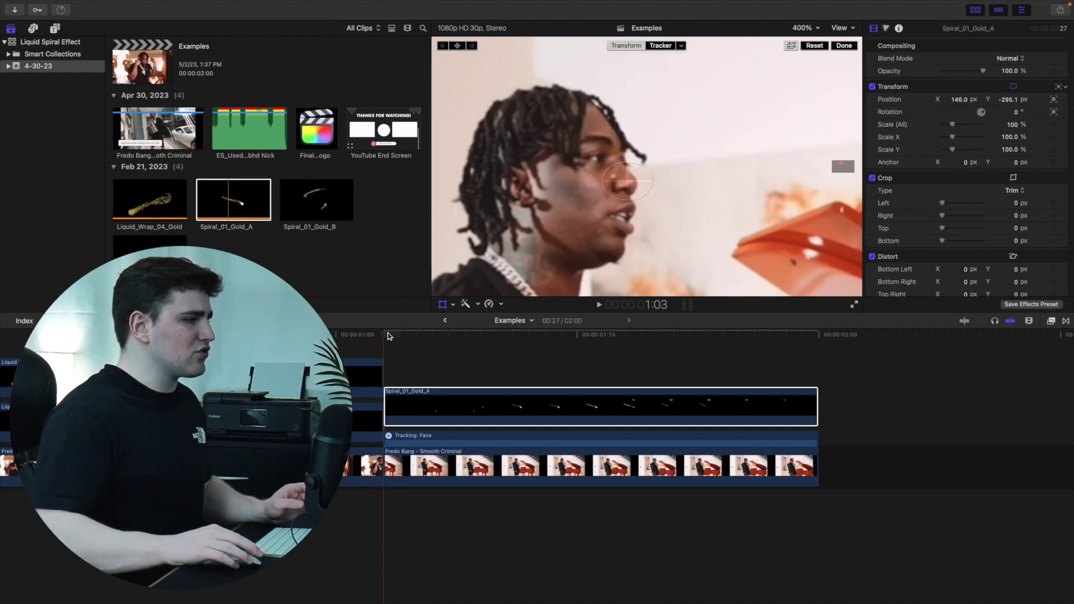
drag(387, 337, 617, 355)
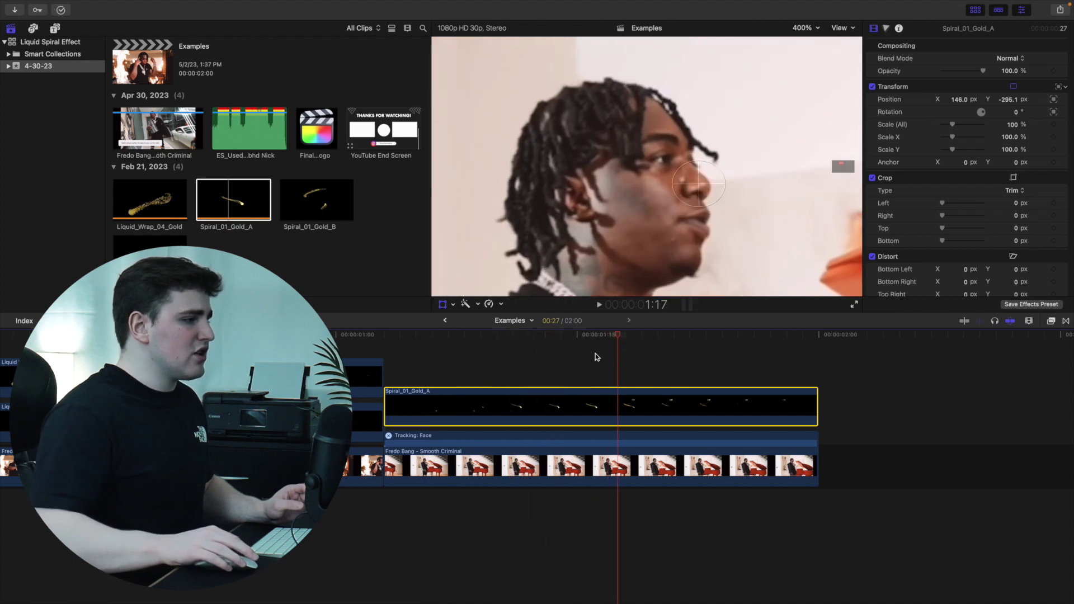
Step: Disable Spiral_01_Gold_A and place Spiral_01_Gold_B above it, aligned with the second shot's start
key(v)
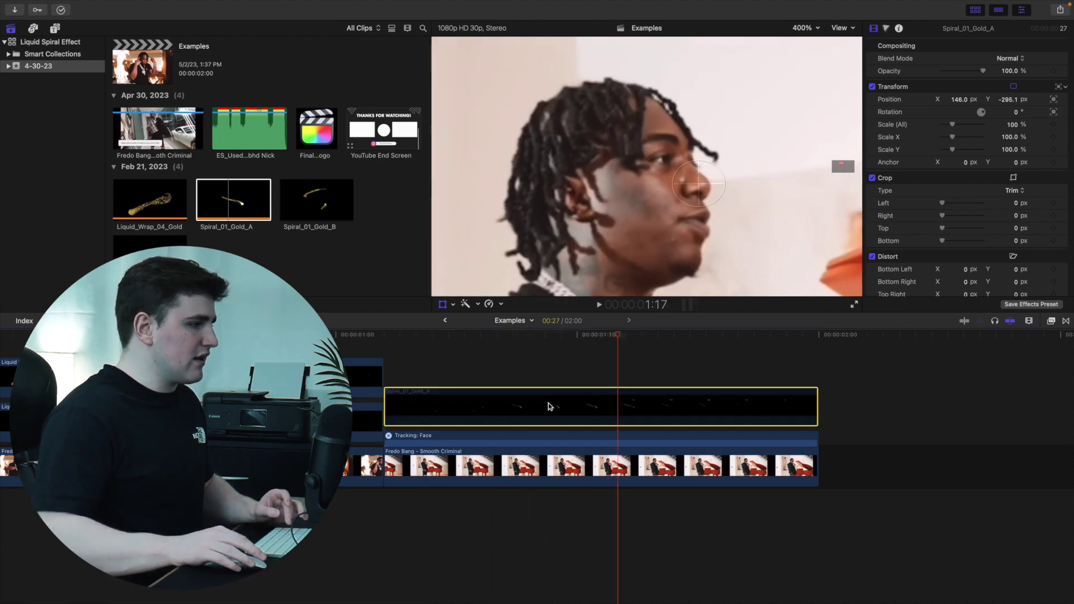
drag(320, 210, 402, 353)
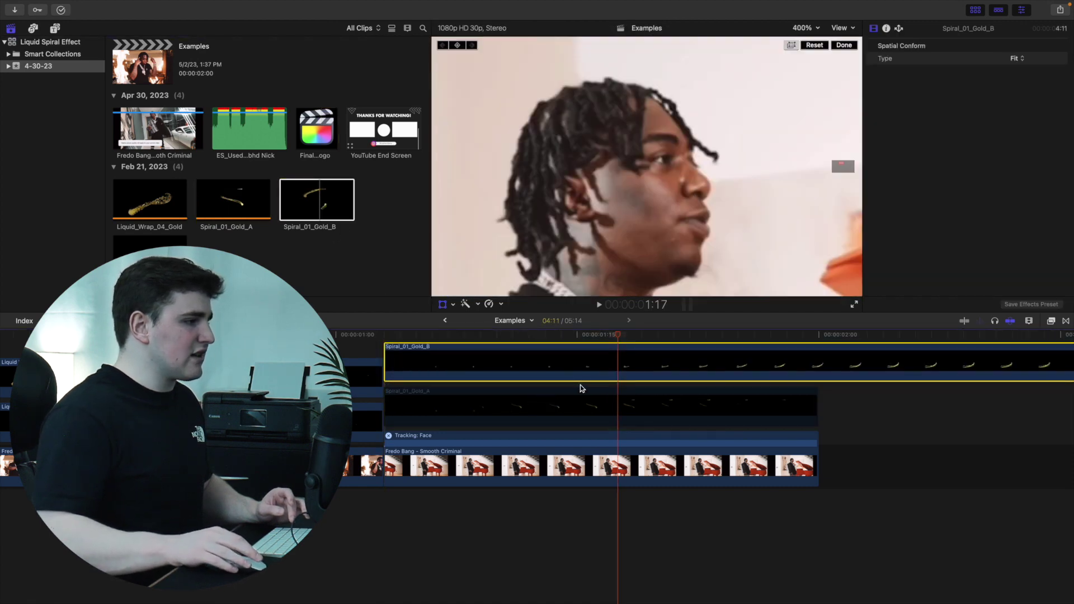
Step: Speed up Spiral_01_Gold_B so that it ends together with the second music video shot
scroll(580, 384, up, 1)
key(super+minus)
key(super+minus)
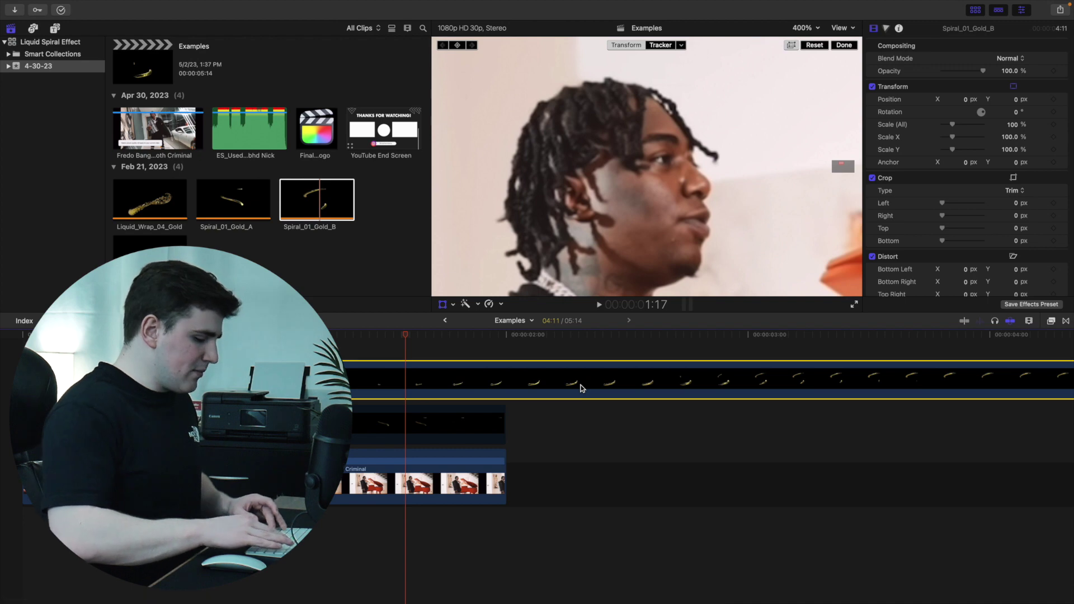
key(ctrl+v)
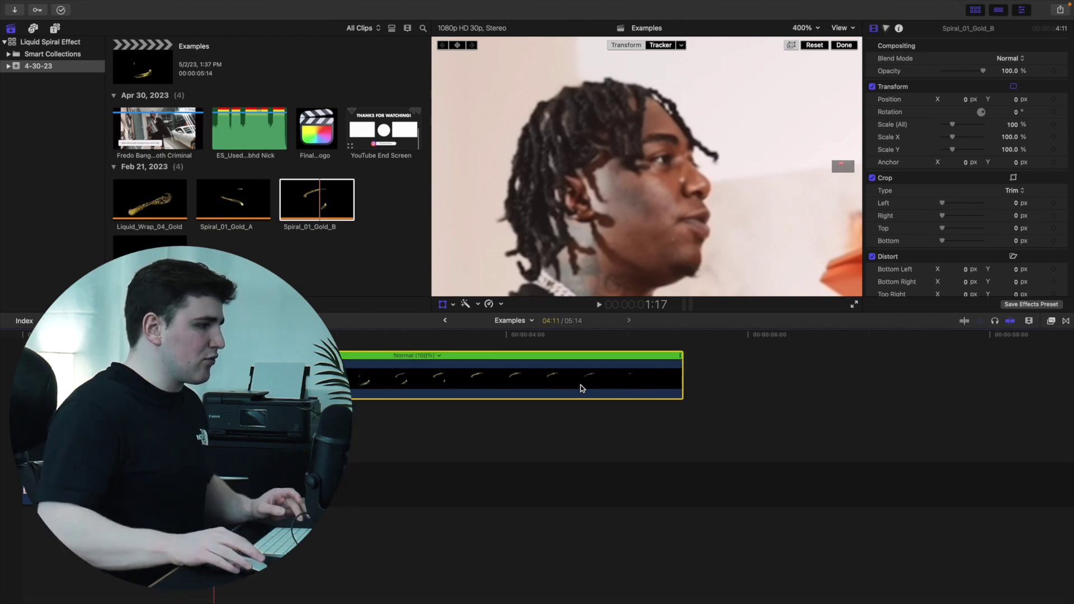
drag(679, 360, 308, 362)
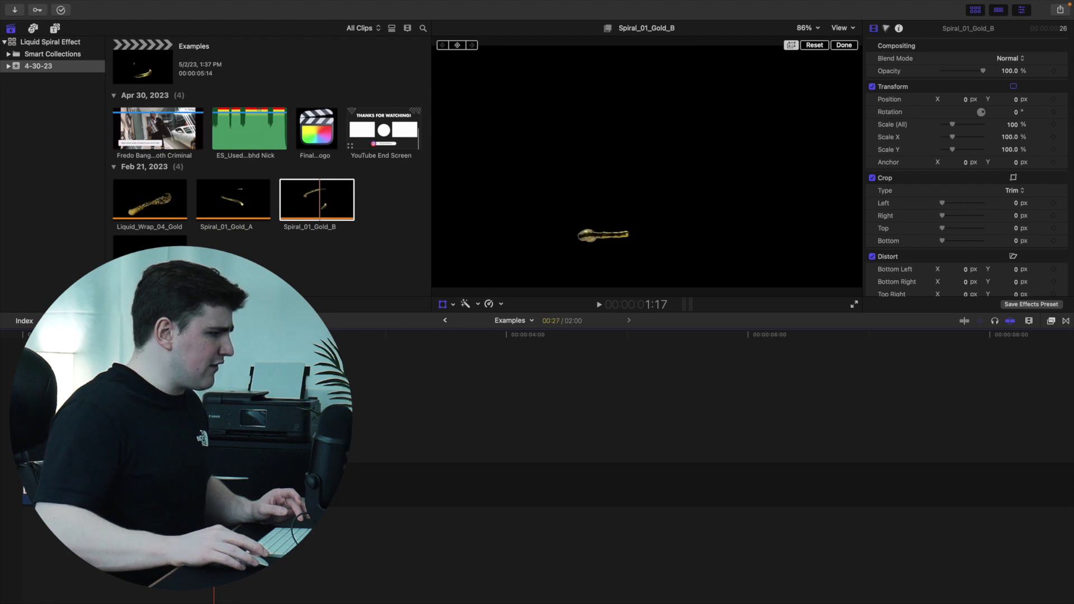
Step: Attach Spiral_01_Gold_B to the second shot's Face tracker from frame 1:03 and close the transform controls
key(super+z)
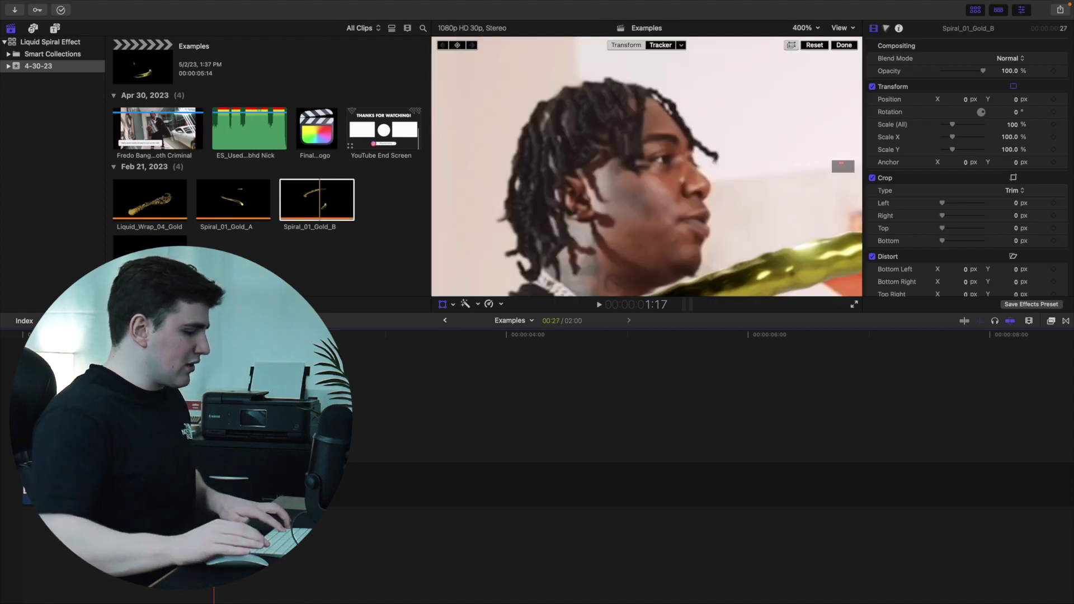
click(555, 349)
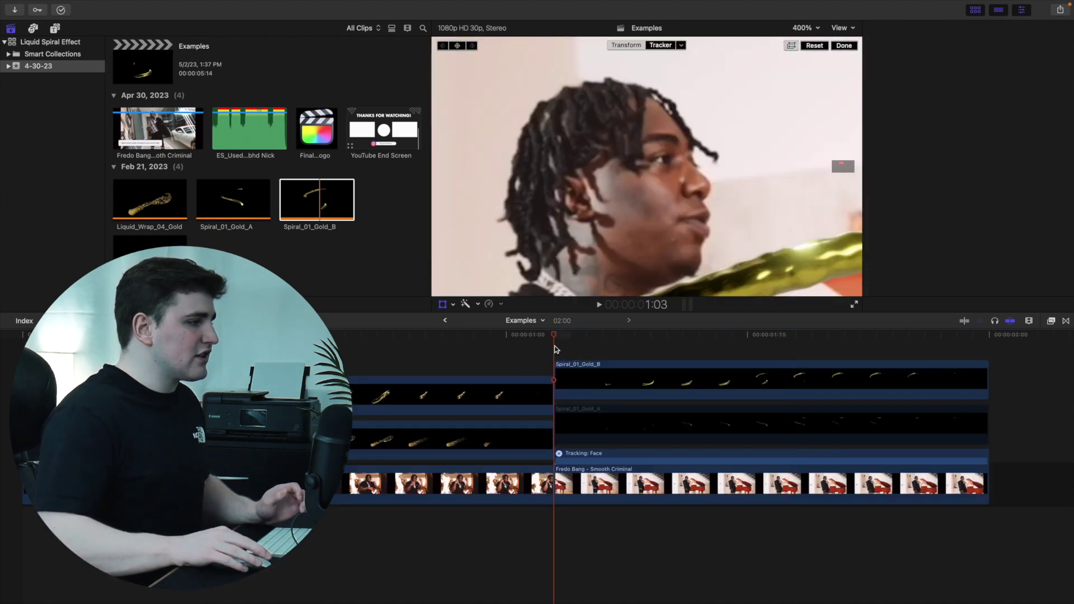
click(592, 381)
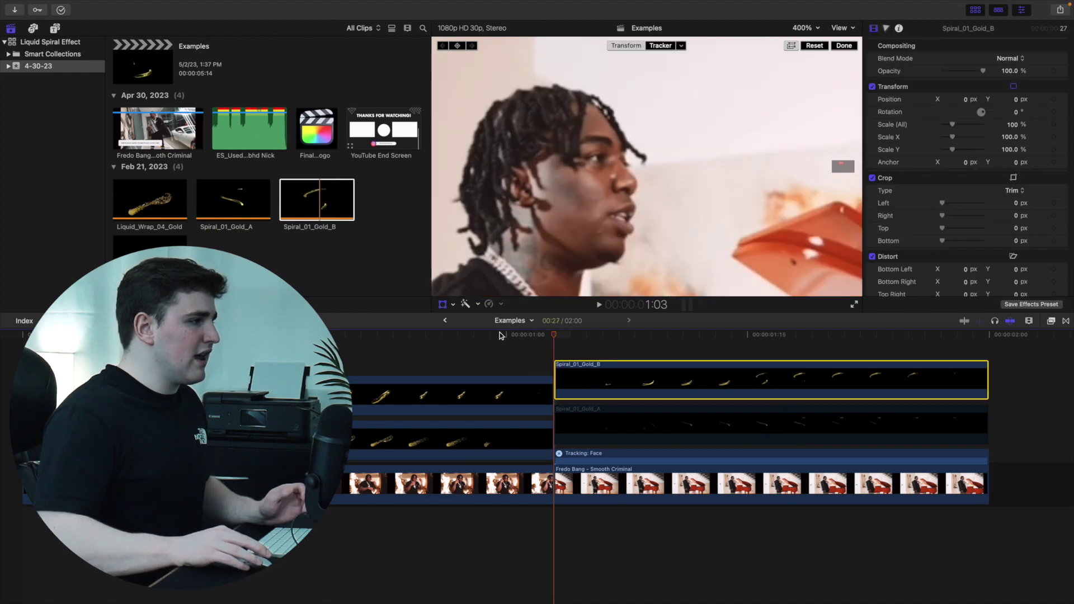
click(682, 47)
click(684, 90)
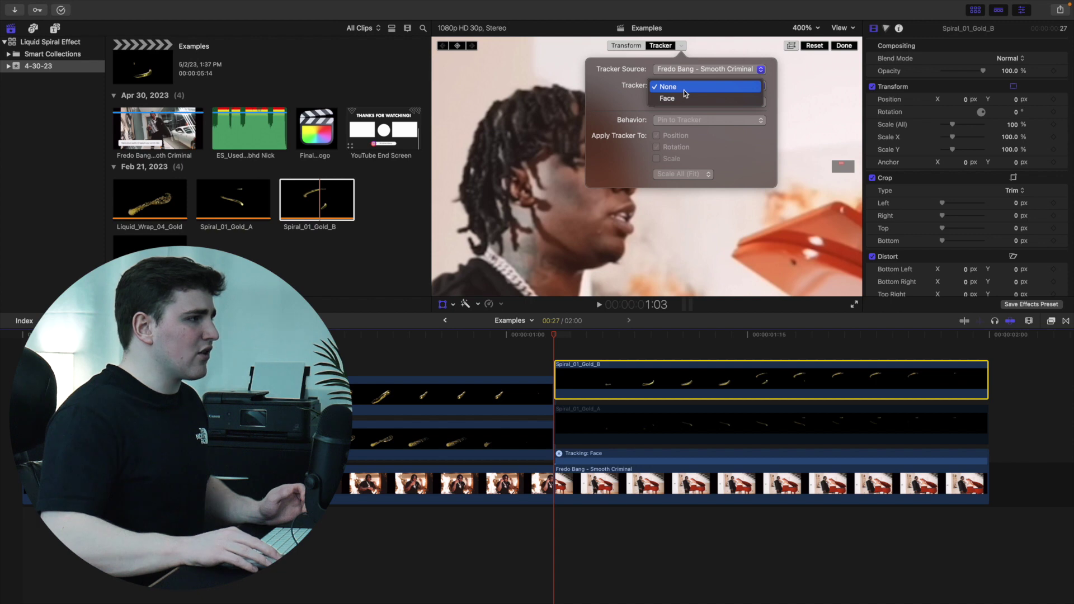
click(684, 98)
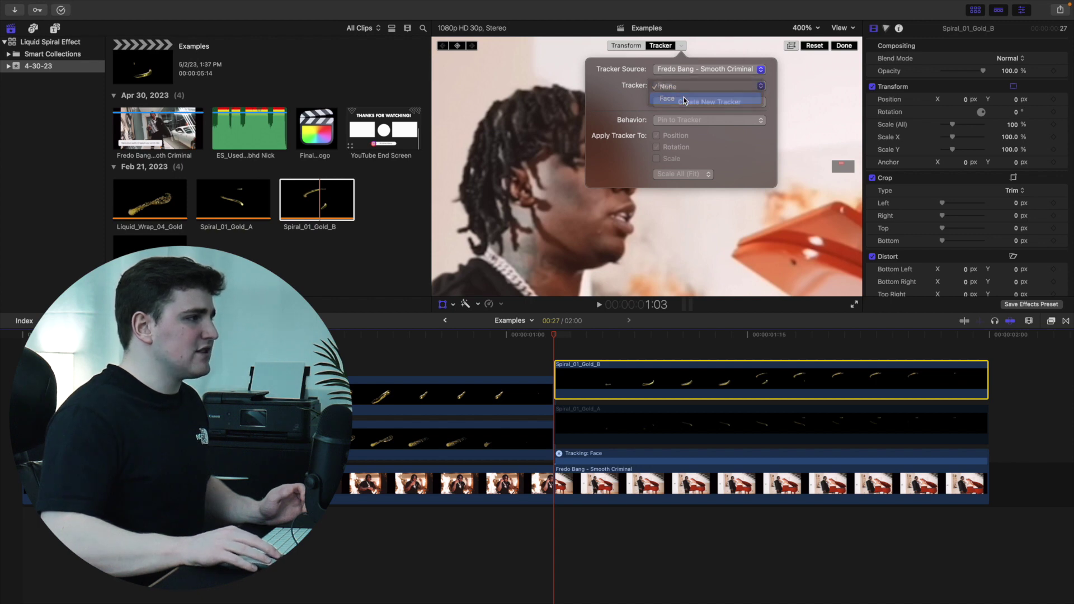
click(844, 46)
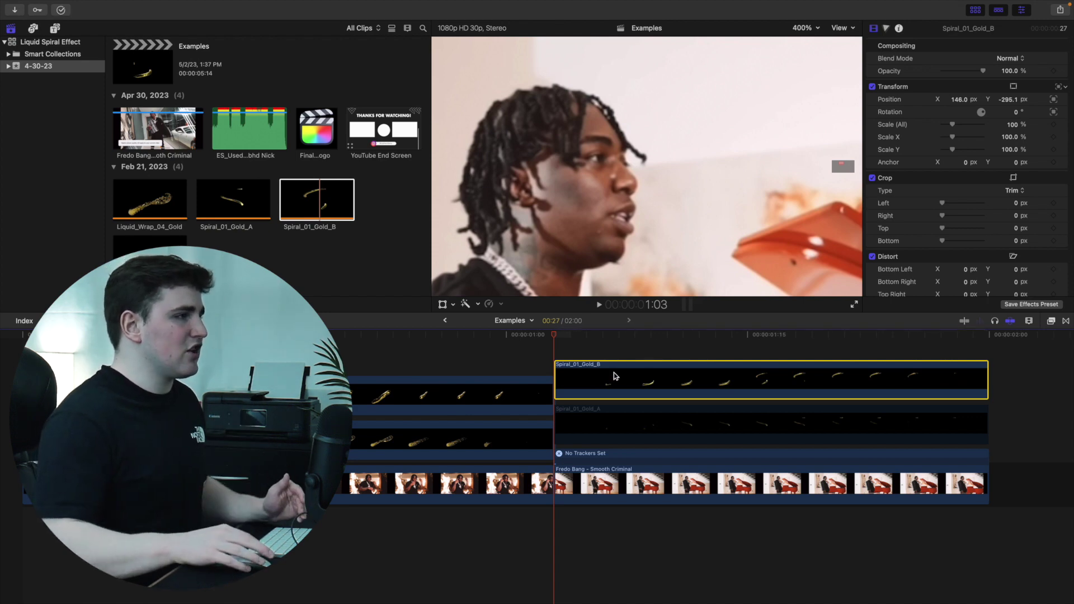
Step: Fit the whole frame in the viewer, re-enable Spiral_01_Gold_A, and play both tracked spirals from frame 1:03
click(806, 28)
click(811, 39)
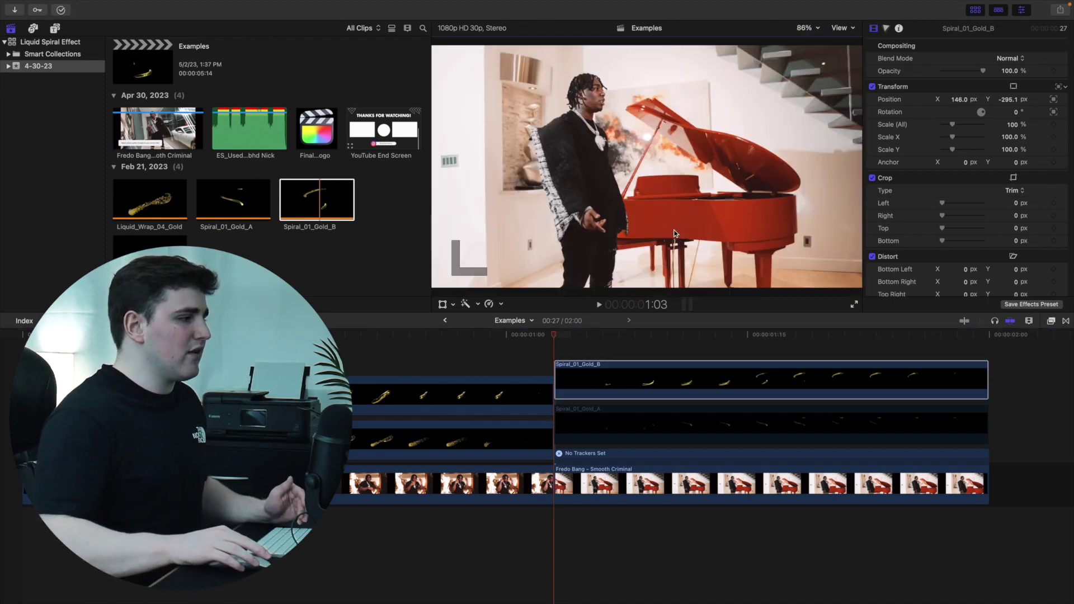
click(610, 420)
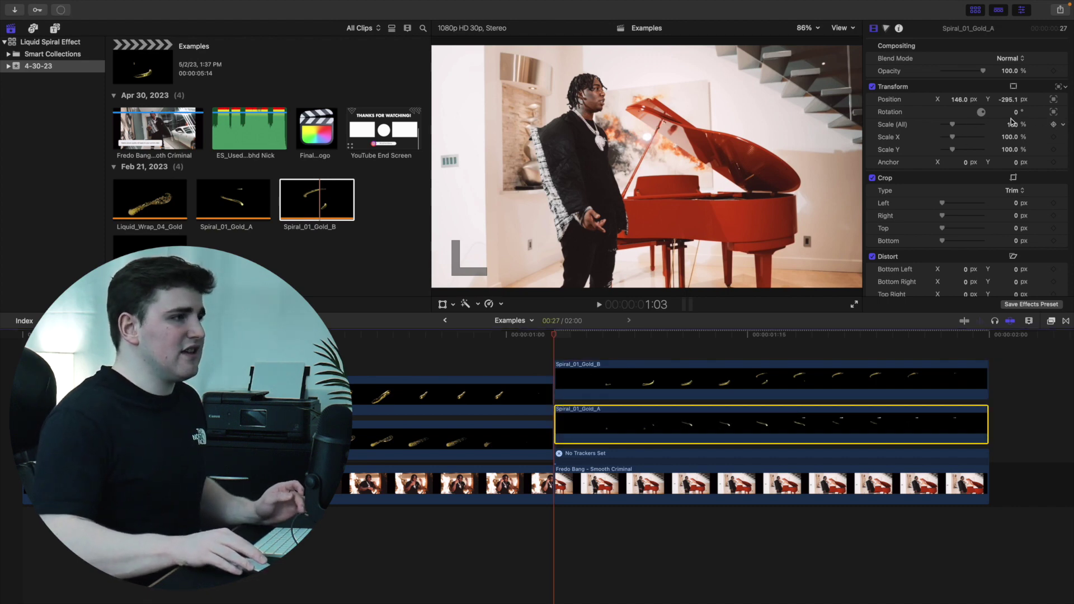
click(752, 382)
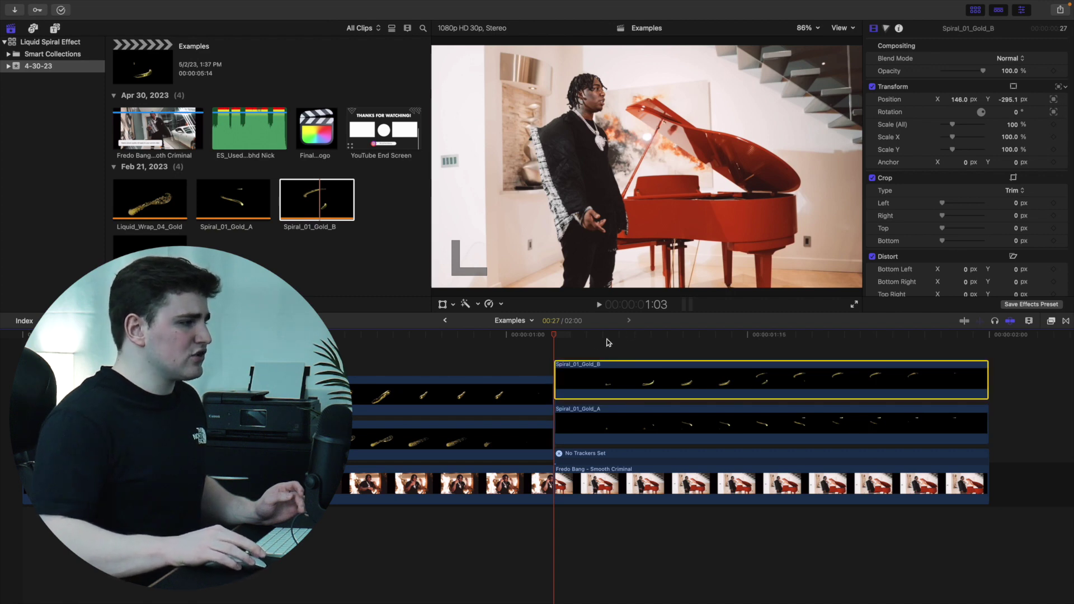
mouse_move(557, 340)
mouse_down()
mouse_move(844, 354)
mouse_move(557, 358)
mouse_up()
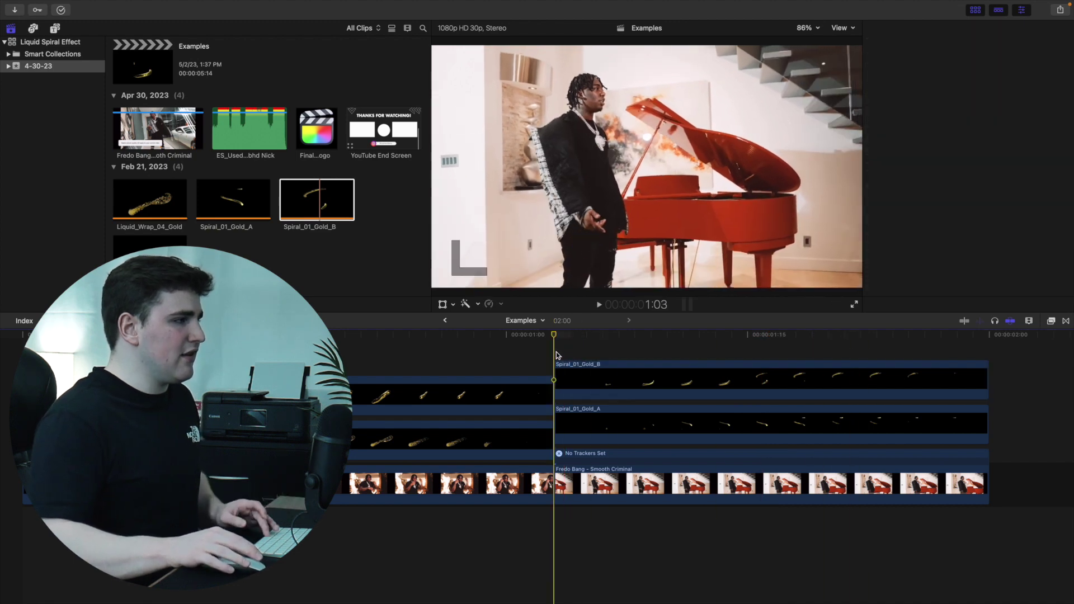
key(space)
key(space)
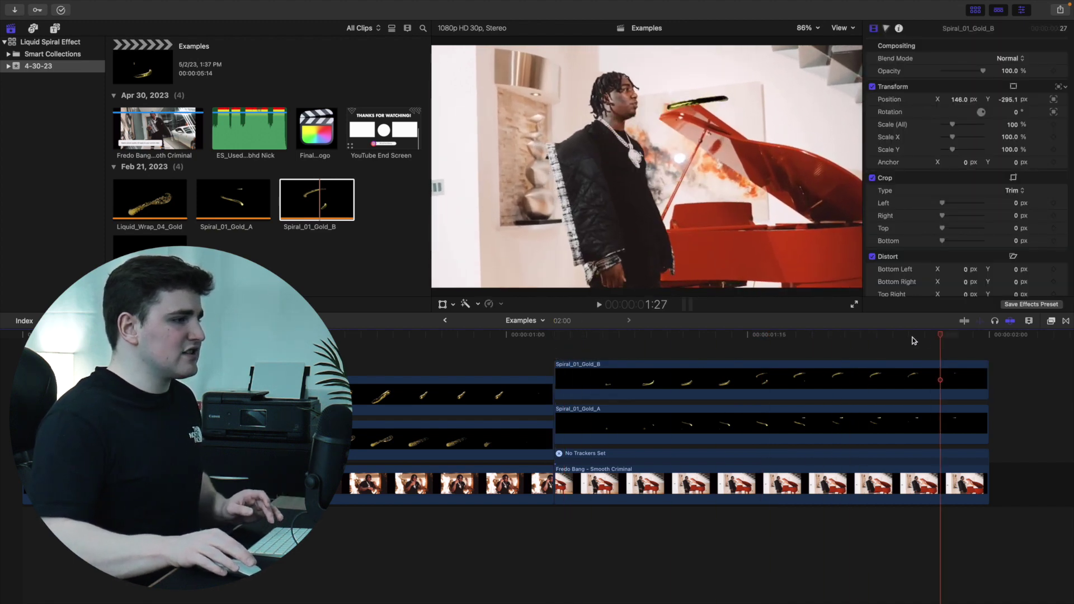
Step: At frame 1:17, set Spiral_01_Gold_B's X position to -80 px and its overall scale to 120%
drag(942, 338, 791, 342)
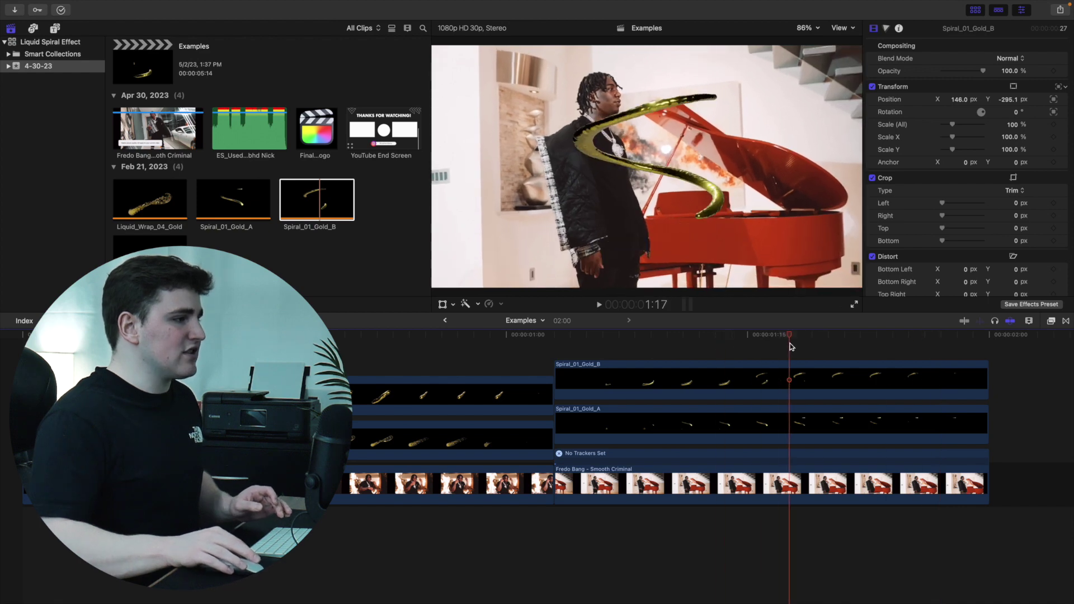
click(792, 376)
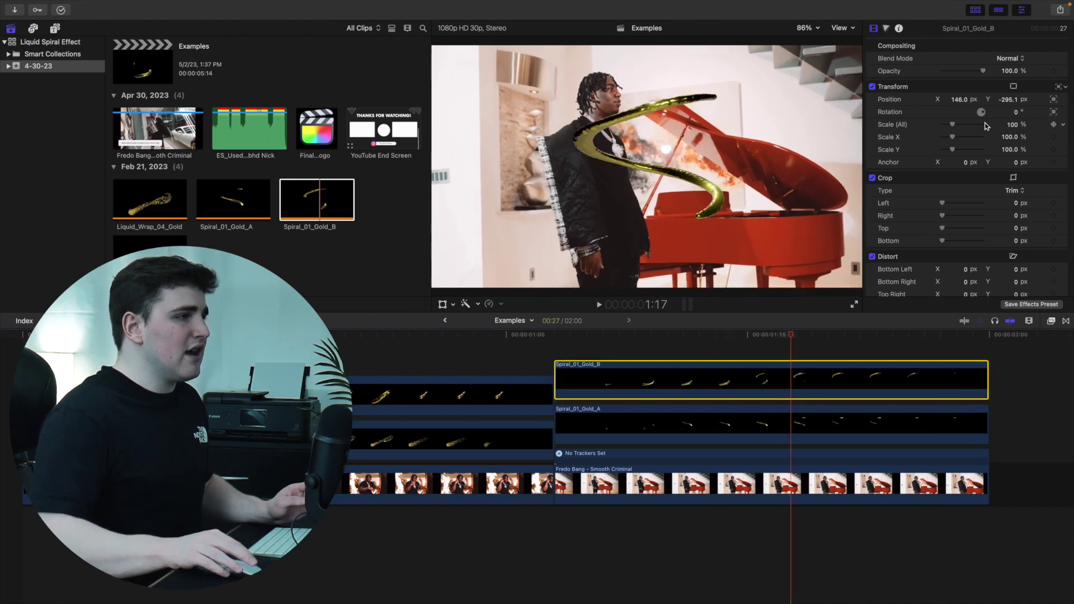
drag(1012, 126, 940, 104)
drag(1011, 127, 958, 99)
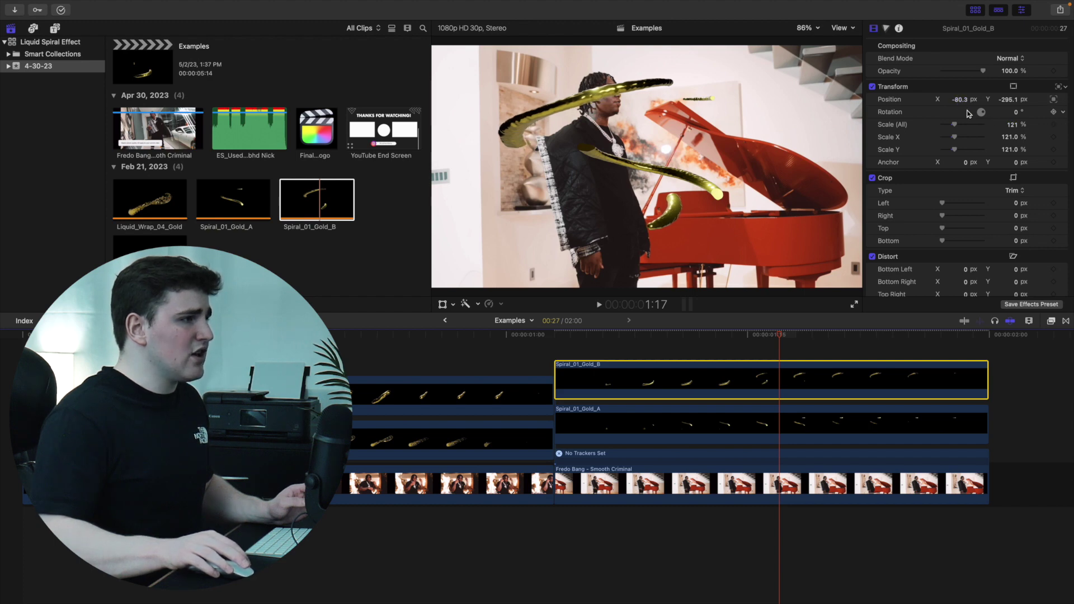
click(960, 101)
text(-80)
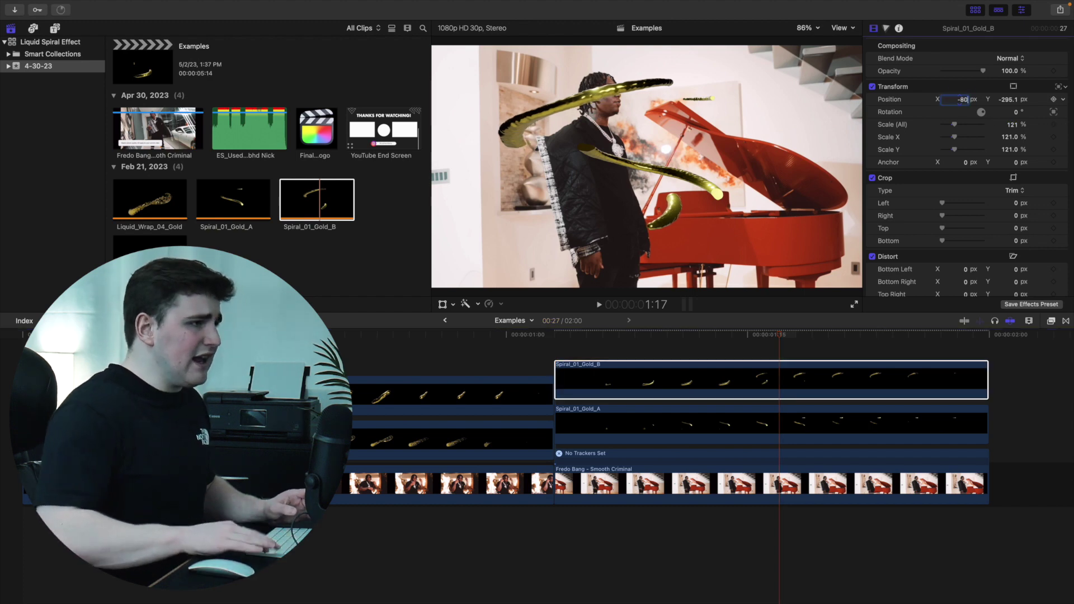
click(1012, 125)
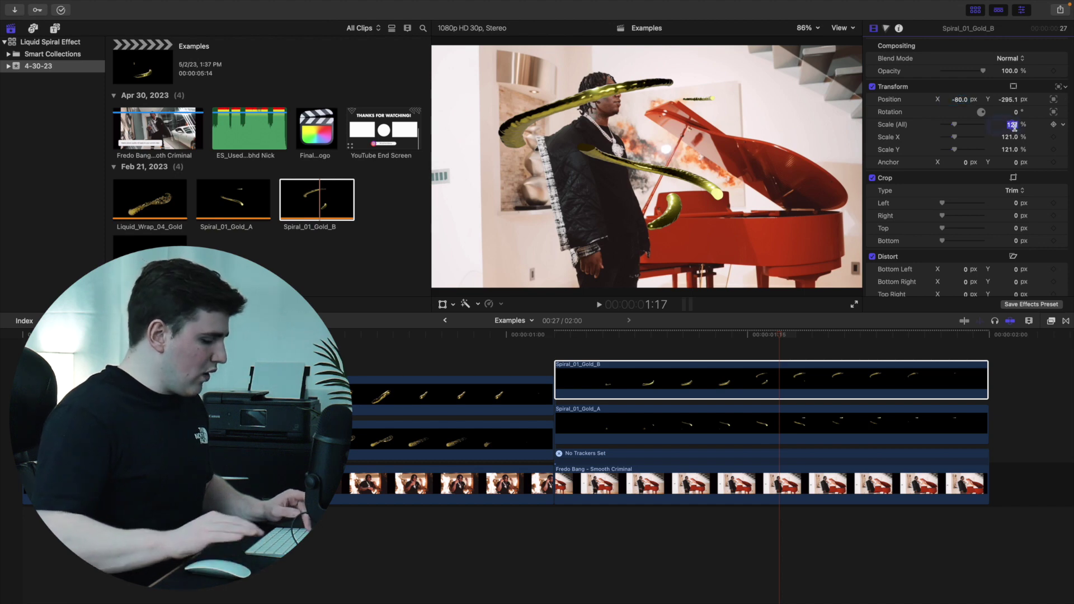
text(120)
Step: Set Spiral_01_Gold_A's X position to -80 px and its overall scale to 121%
scroll(523, 412, down, 1)
click(792, 428)
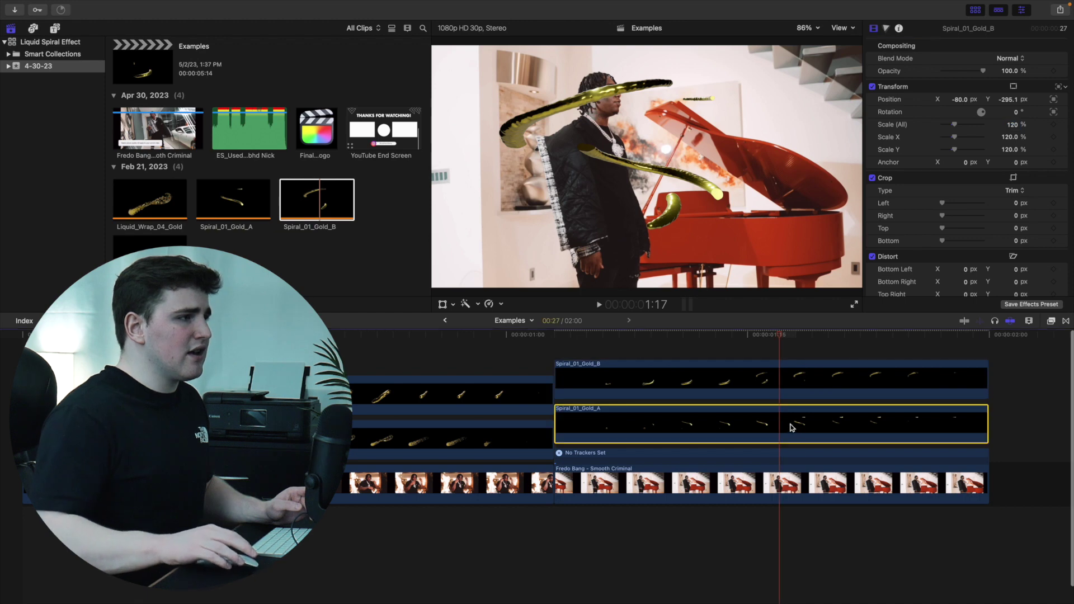
click(959, 99)
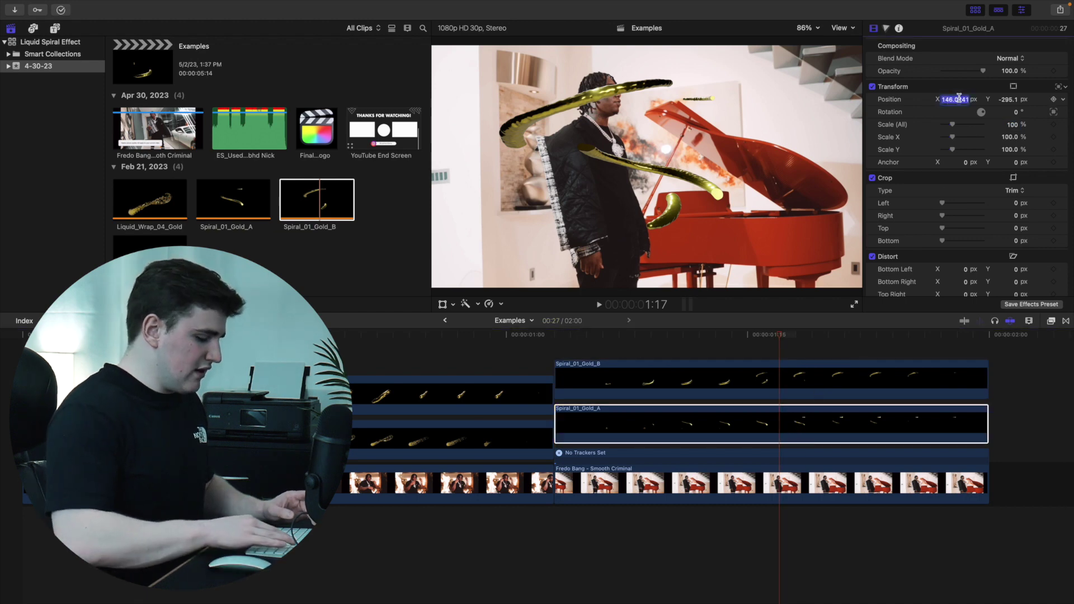
text(-80)
key(Return)
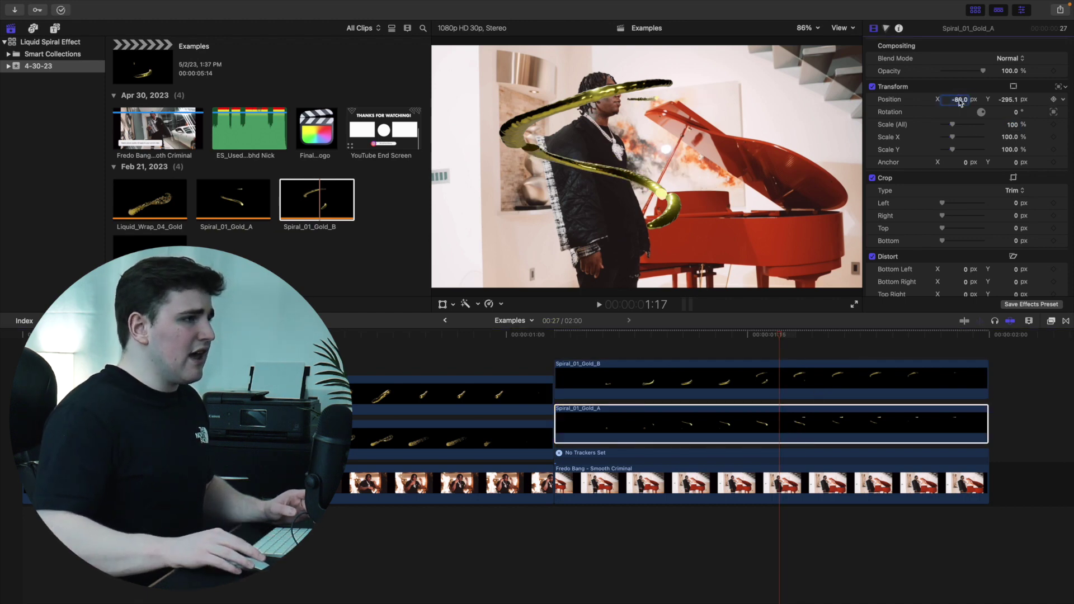
click(1016, 124)
text(121)
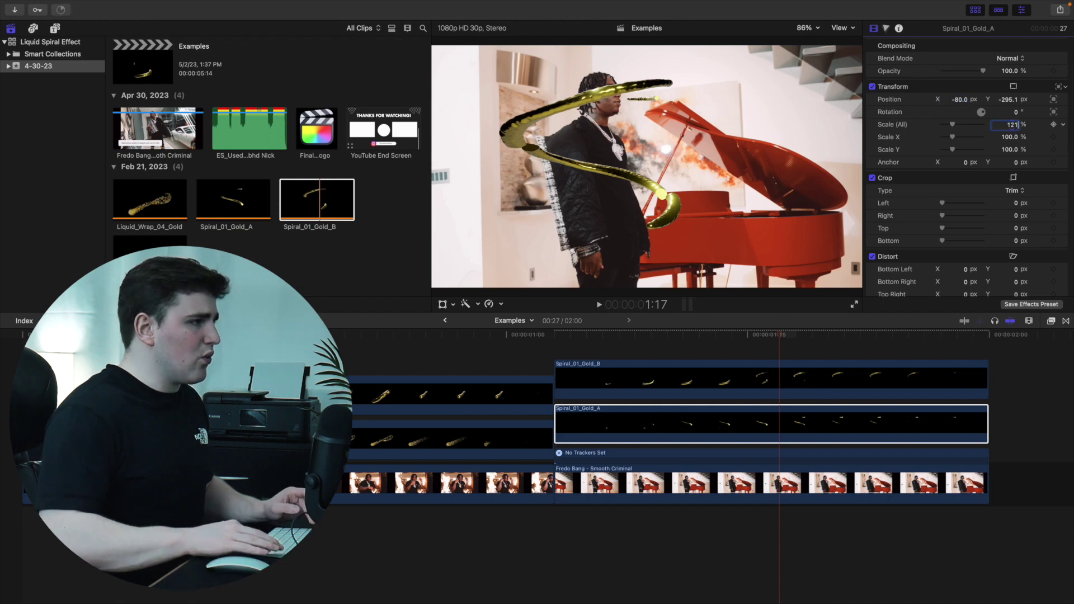
key(Return)
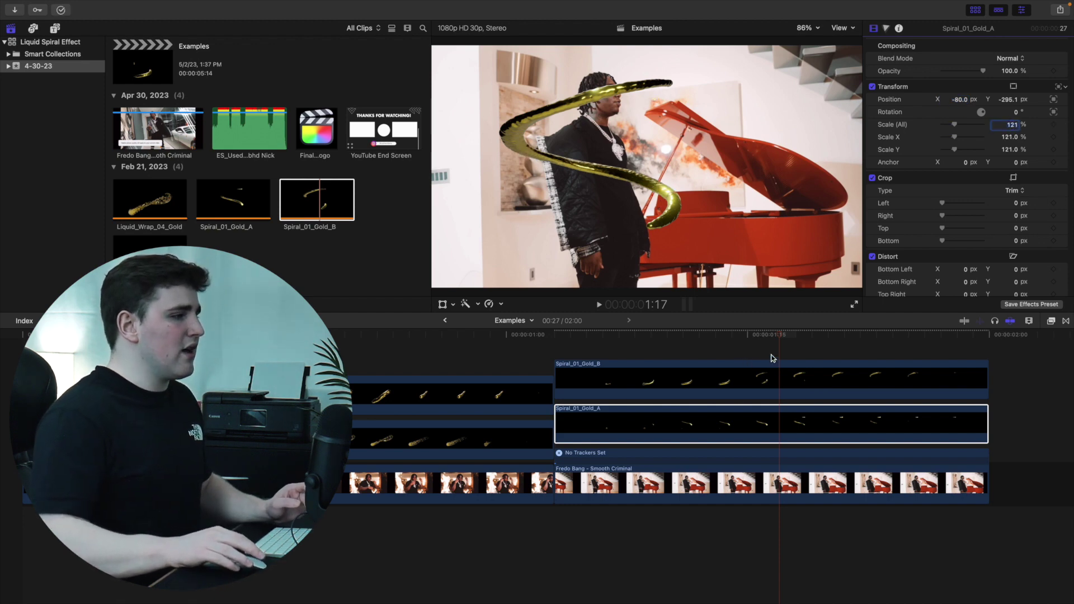
Step: Play the second shot from frame 1:03 to check how the repositioned spirals follow the performer
drag(776, 346, 559, 350)
click(559, 349)
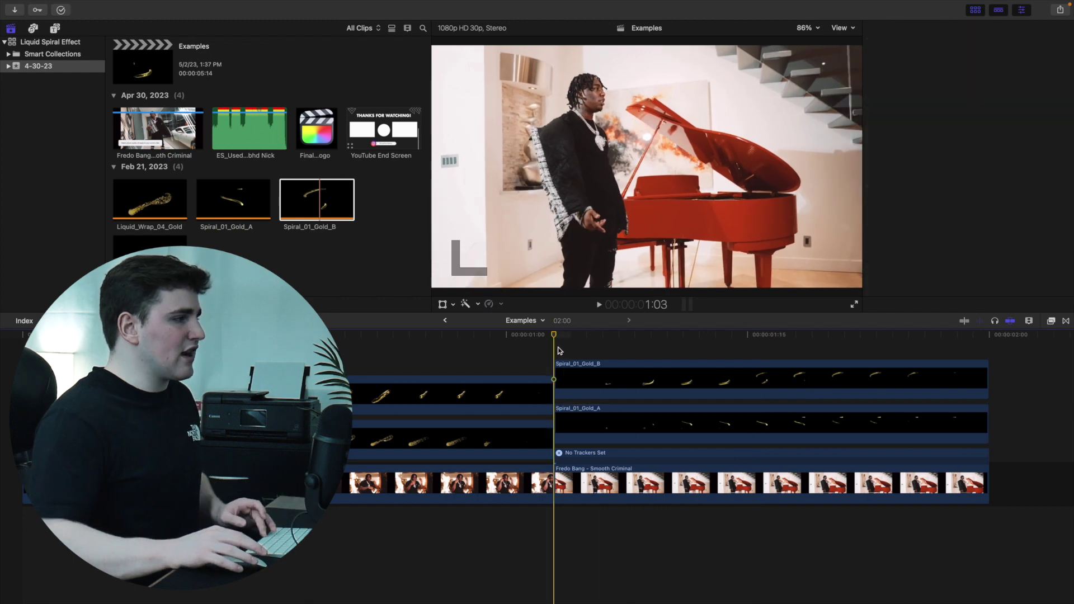
key(space)
click(559, 350)
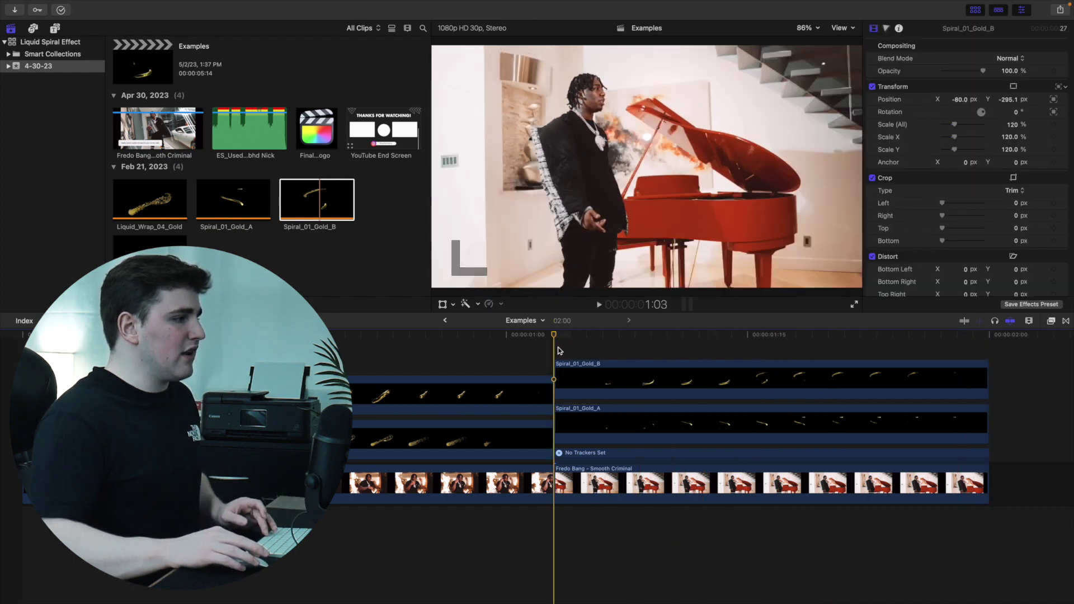
Step: Scrub through the spiral's path around the performer and add markers at frames 1:10 and 1:25
drag(556, 335, 672, 360)
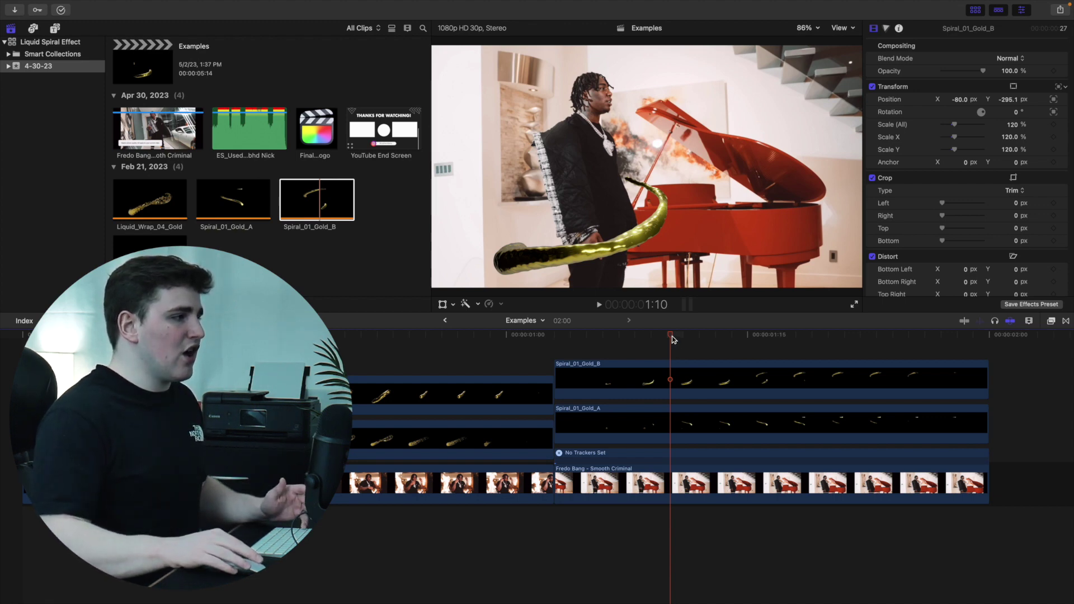
drag(672, 356, 703, 340)
scroll(703, 340, right, 3)
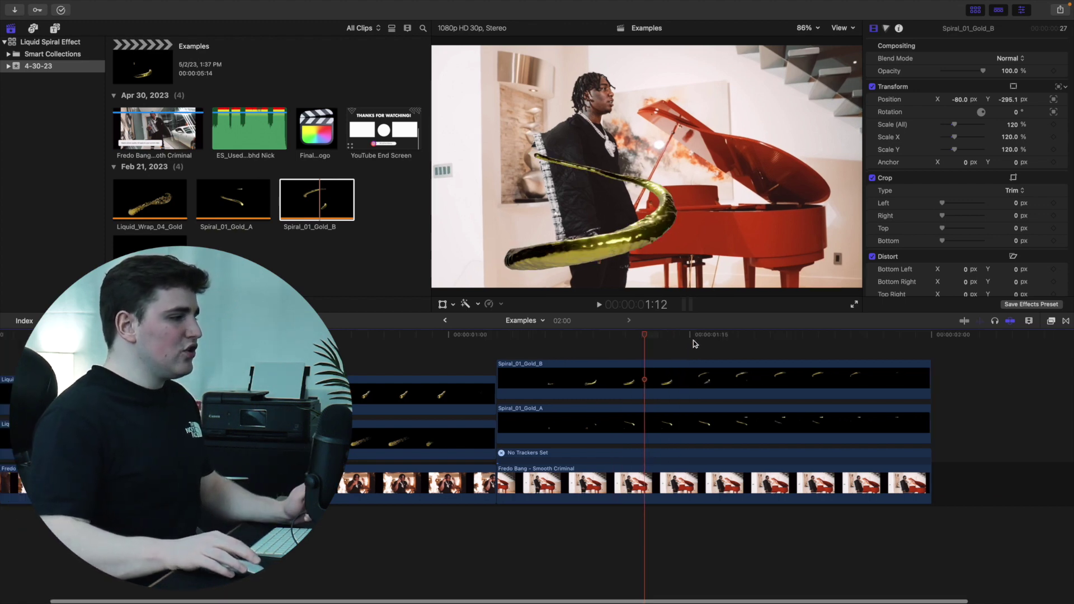
drag(645, 338, 615, 336)
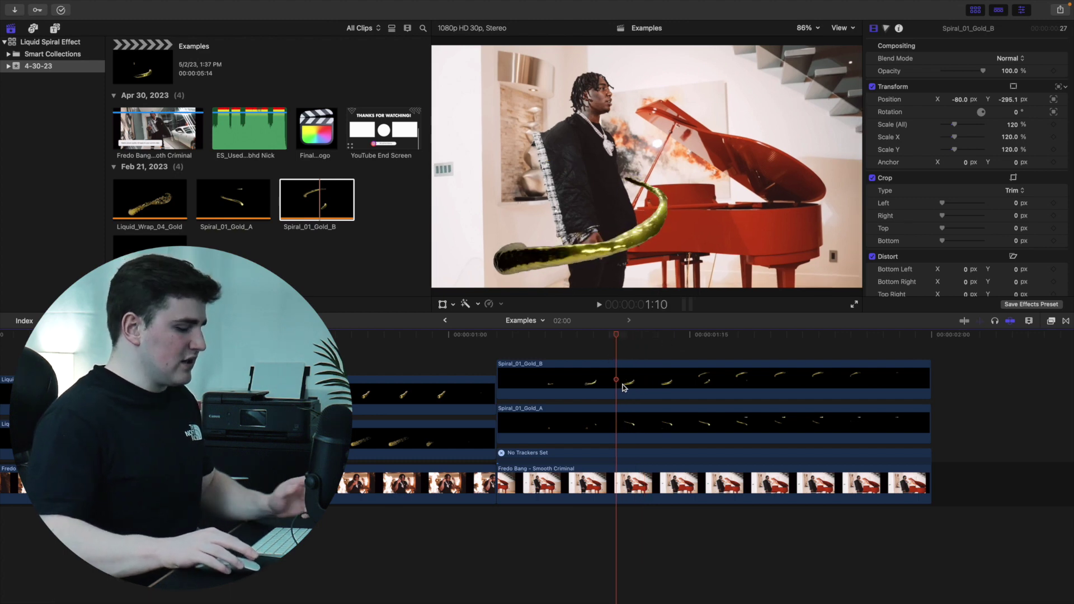
key(m)
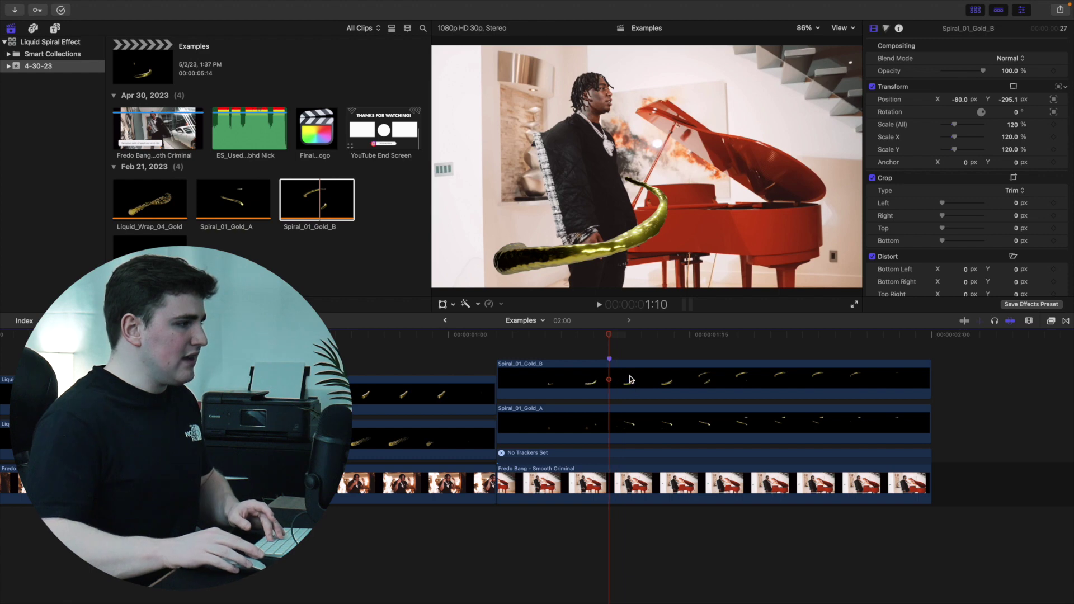
drag(610, 339, 851, 371)
key(m)
Step: Duplicate the second music video shot between Spiral_01_Gold_A and Spiral_01_Gold_B, and scrub to 1:17 to check the layering
click(703, 474)
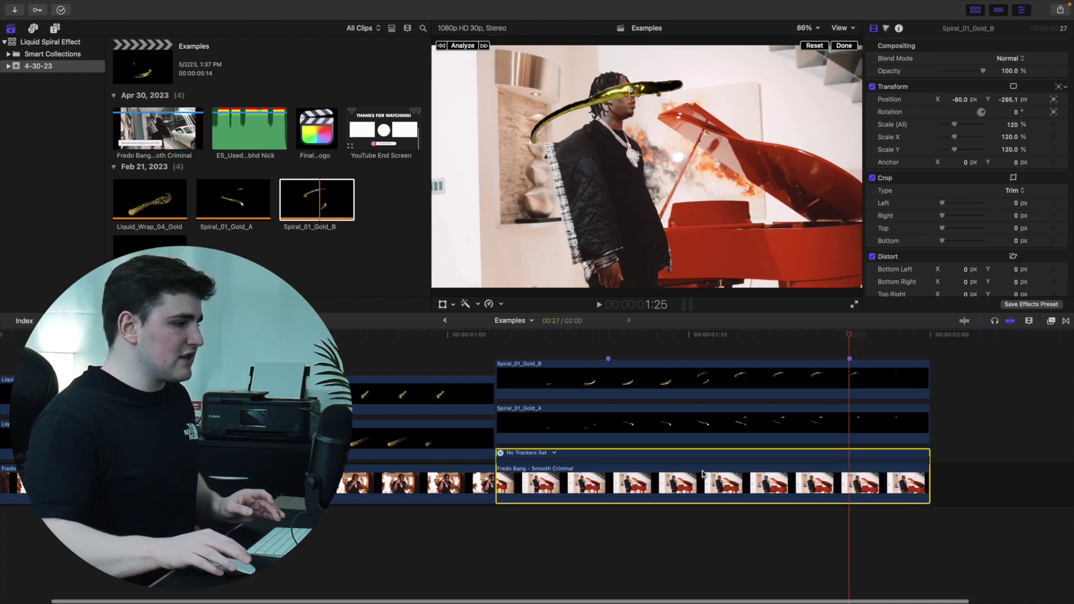
drag(706, 476, 717, 440)
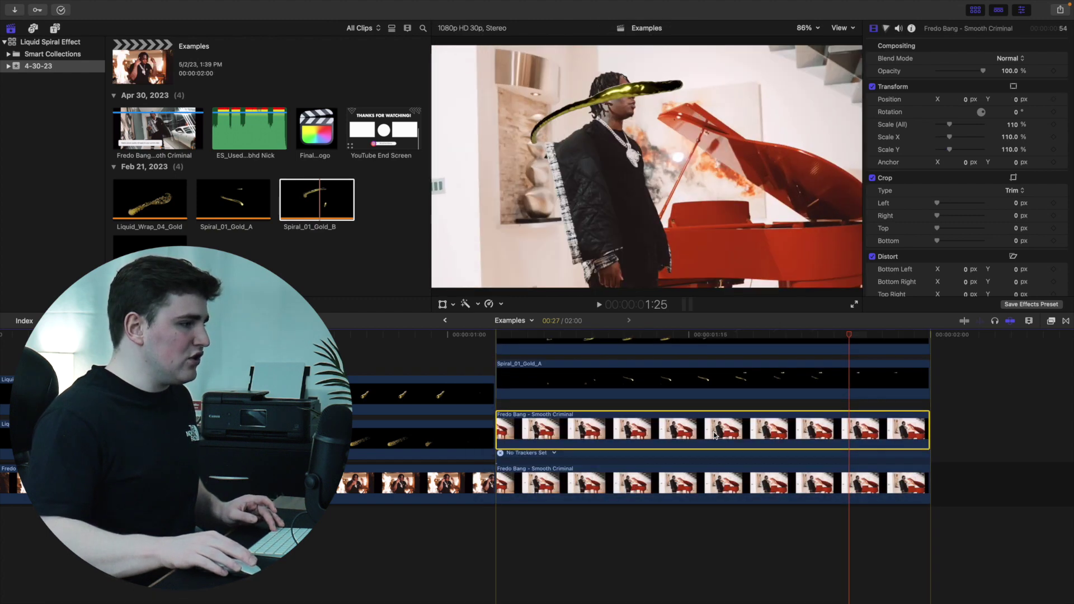
scroll(661, 415, up, 2)
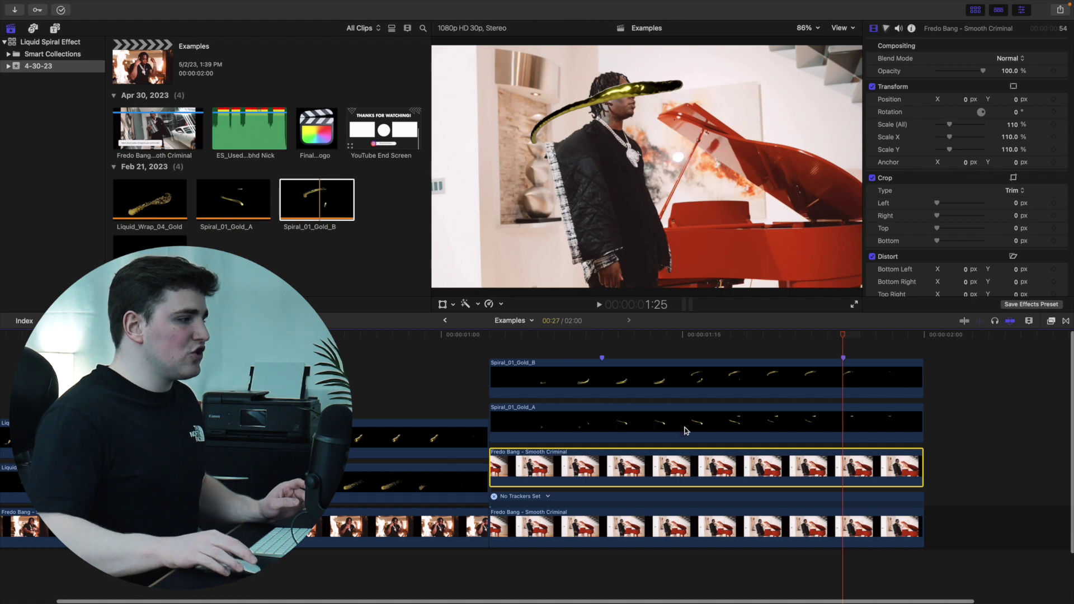
drag(681, 472, 688, 413)
click(652, 350)
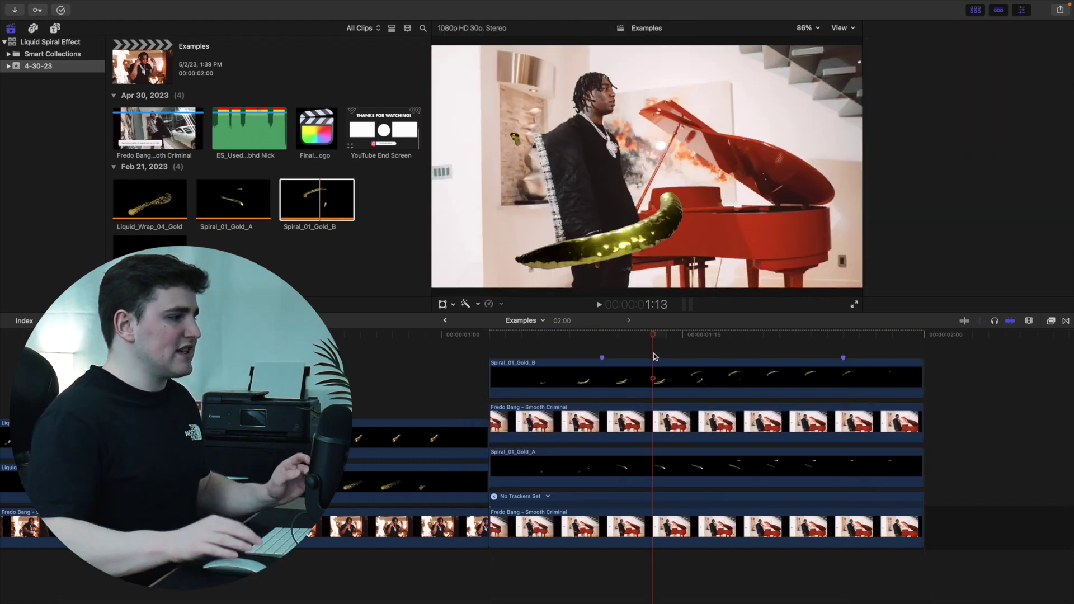
drag(652, 338, 723, 348)
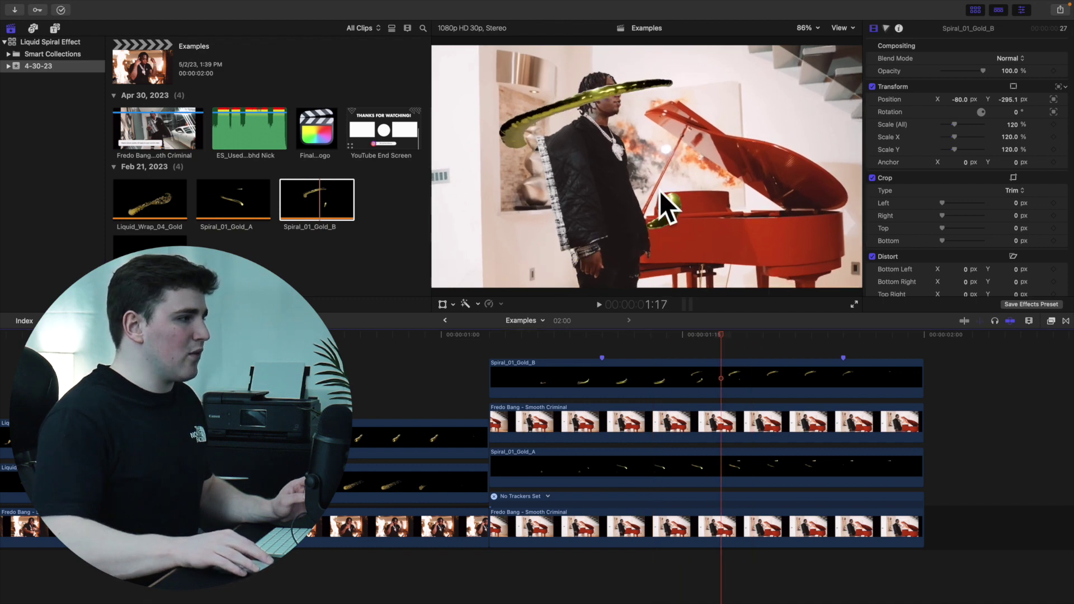
Step: Find the Draw Mask effect and apply it to the duplicated music video shot, with the playhead at frame 1:10
click(603, 349)
click(627, 423)
click(1051, 321)
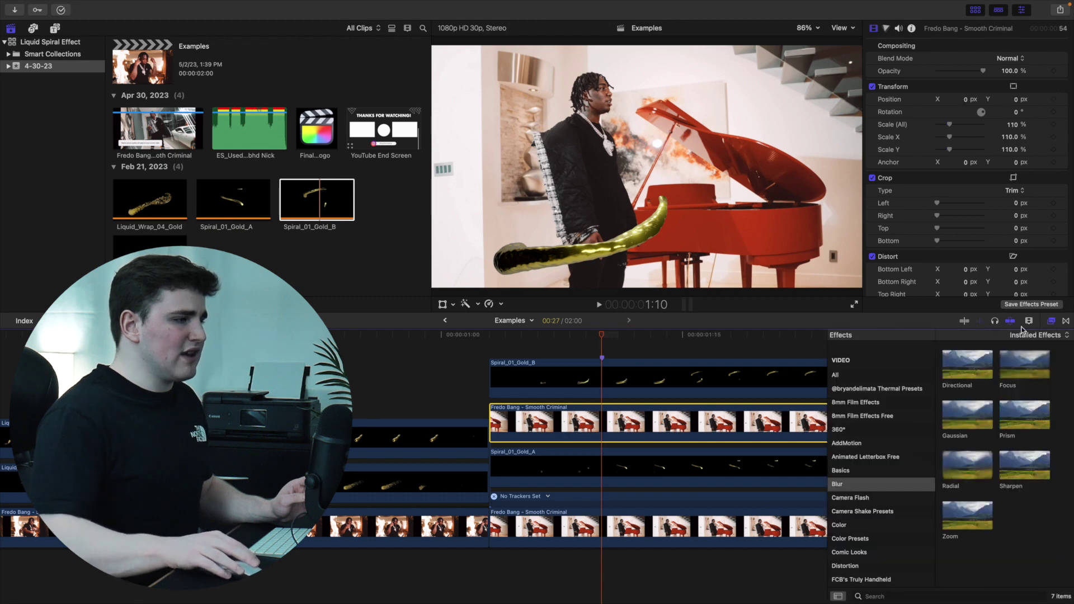
click(876, 376)
click(888, 596)
text(draw mask)
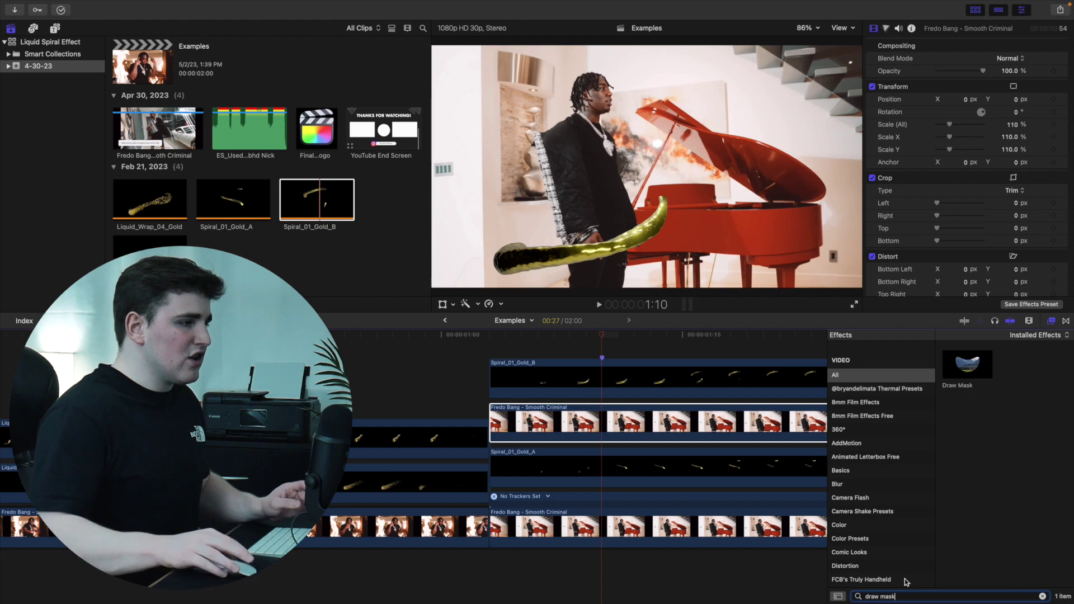
drag(963, 364, 626, 428)
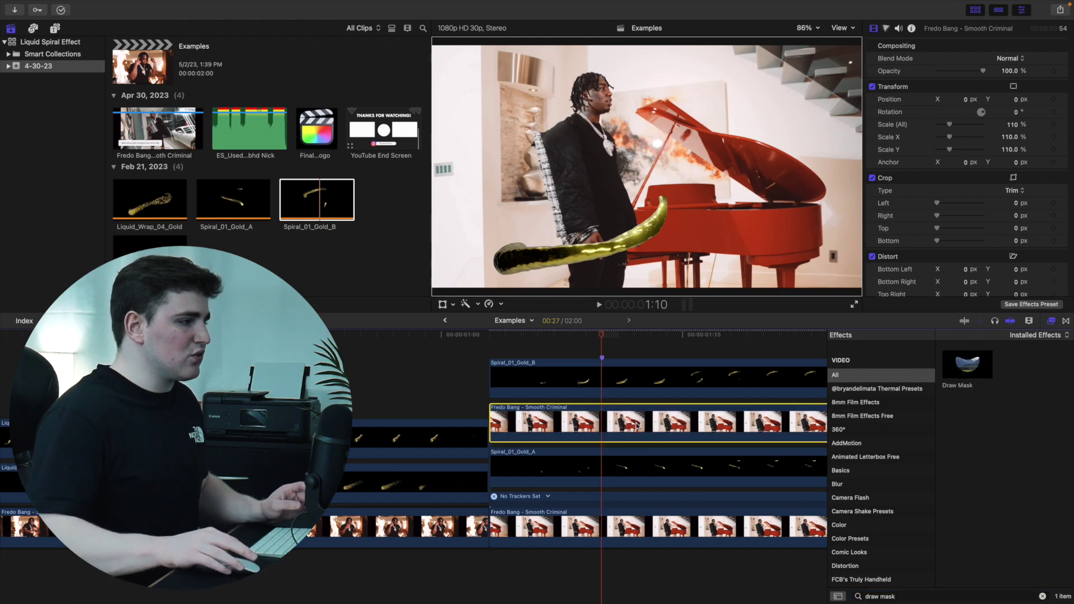
Step: Draw a closed mask around the performer's jacket and torso on the duplicated shot at frame 1:10
click(1051, 321)
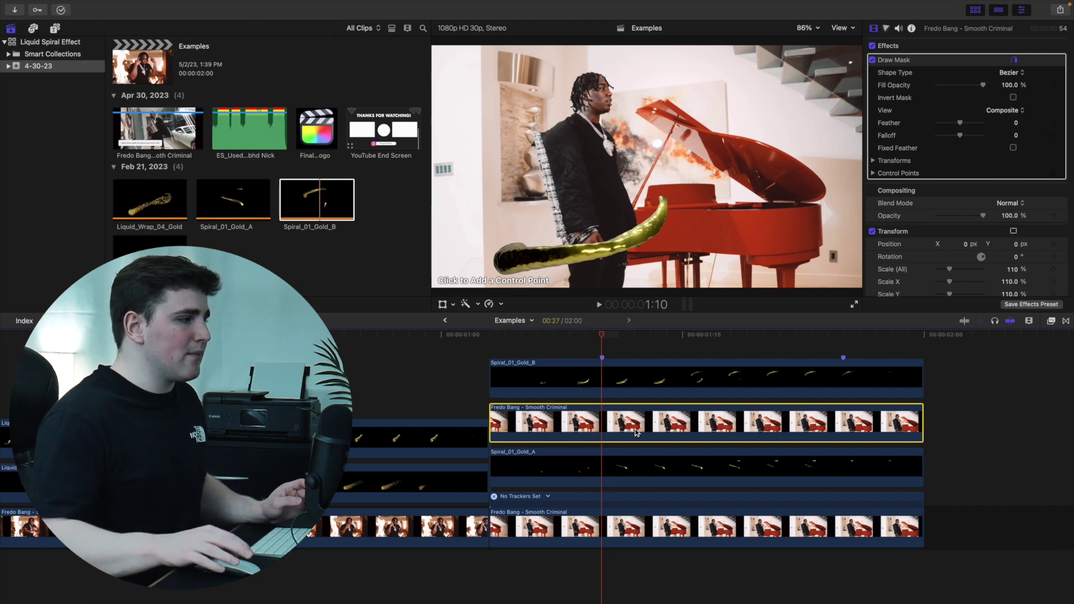
click(537, 136)
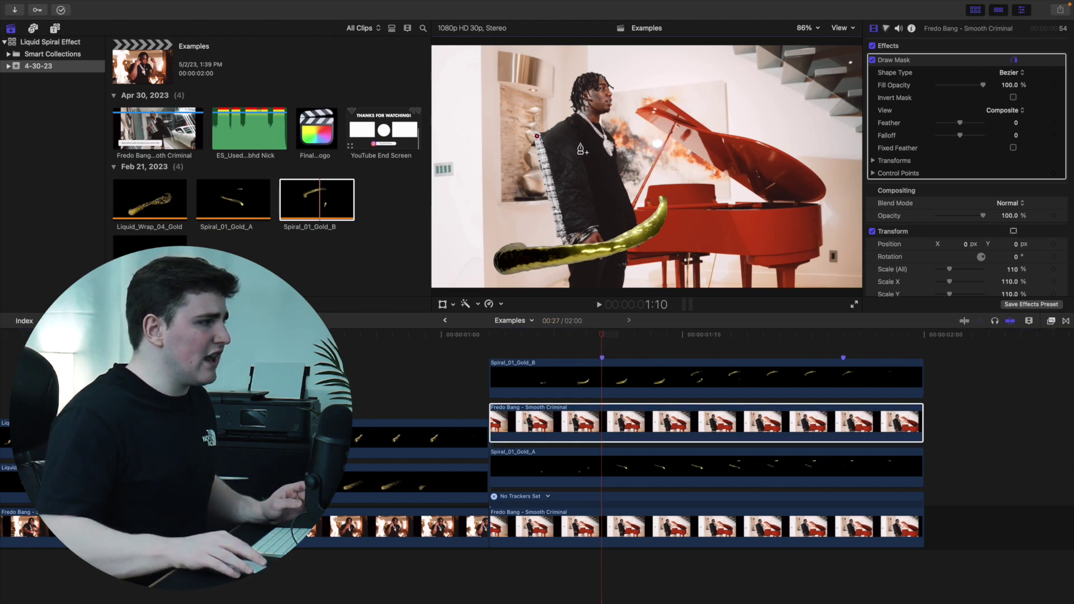
click(582, 142)
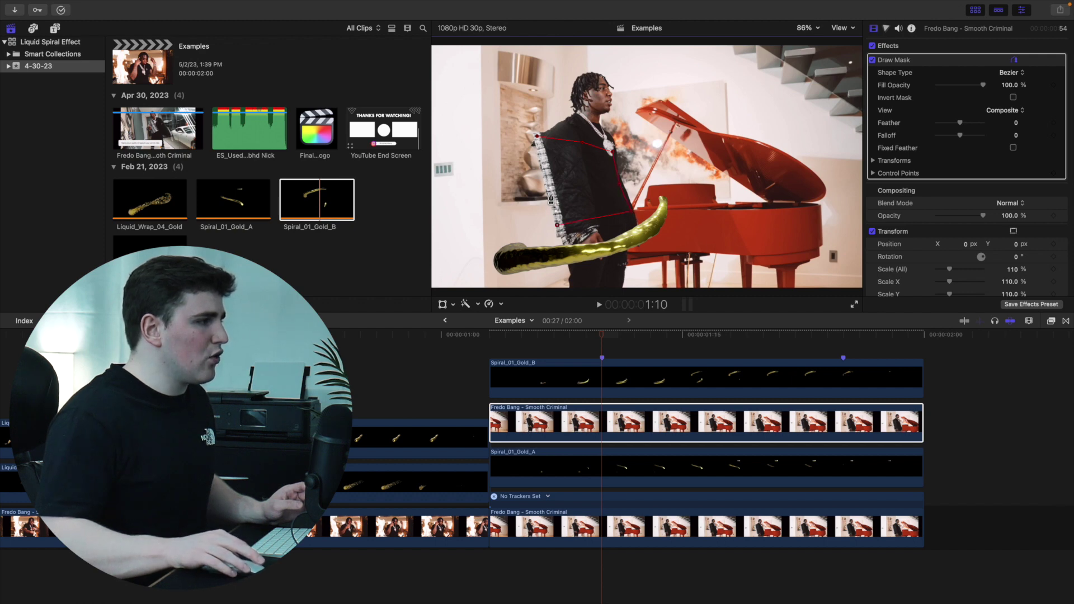
click(537, 141)
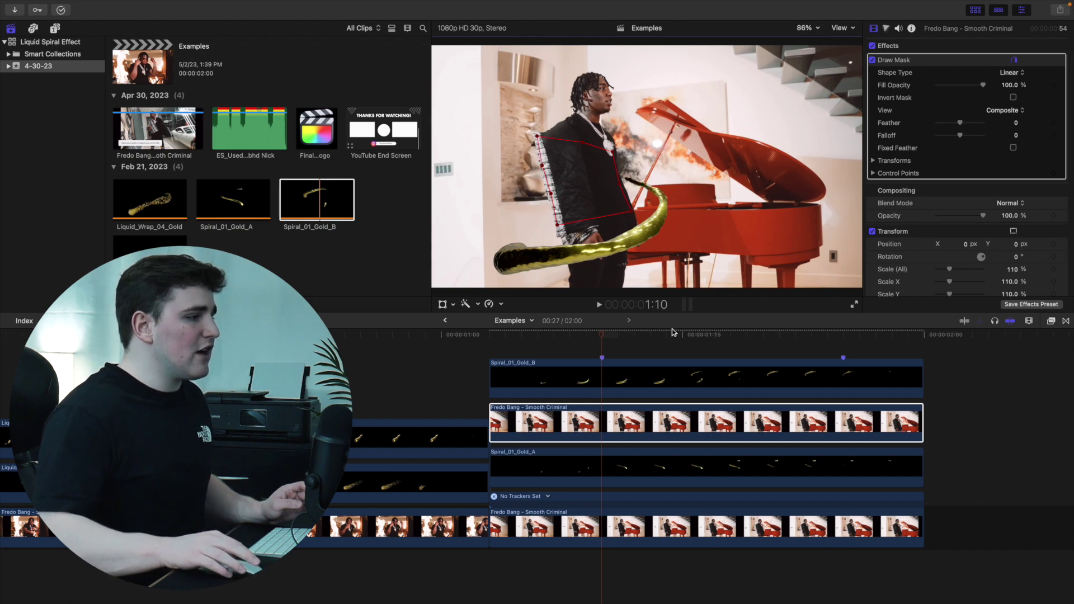
Step: Add keyframes to the Draw Mask's Transforms and Control Points at frame 1:10
mouse_move(604, 340)
mouse_down()
mouse_move(738, 355)
mouse_move(604, 351)
mouse_up()
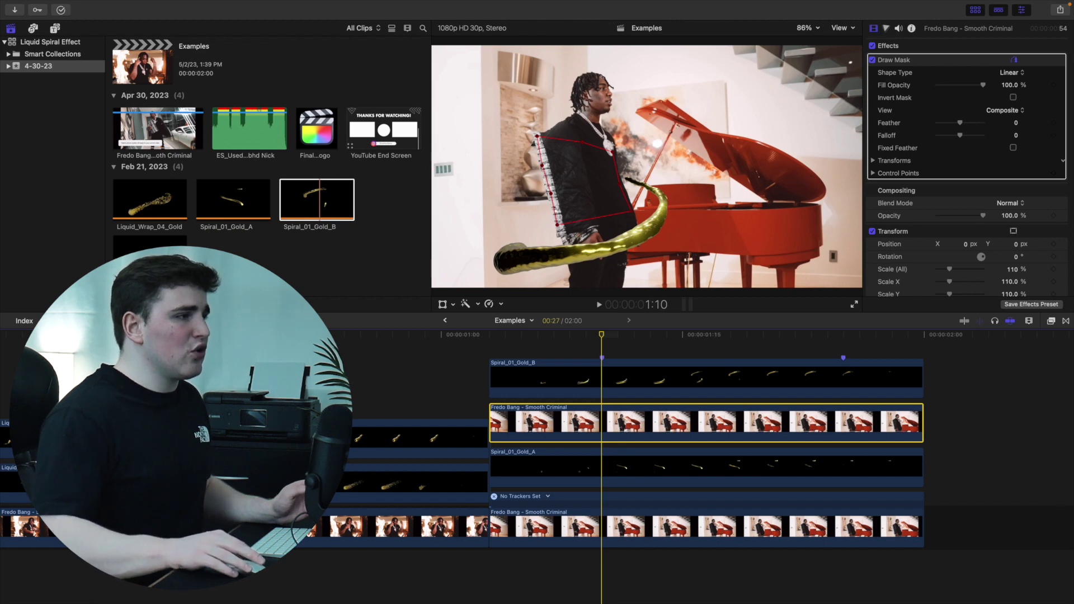
click(873, 161)
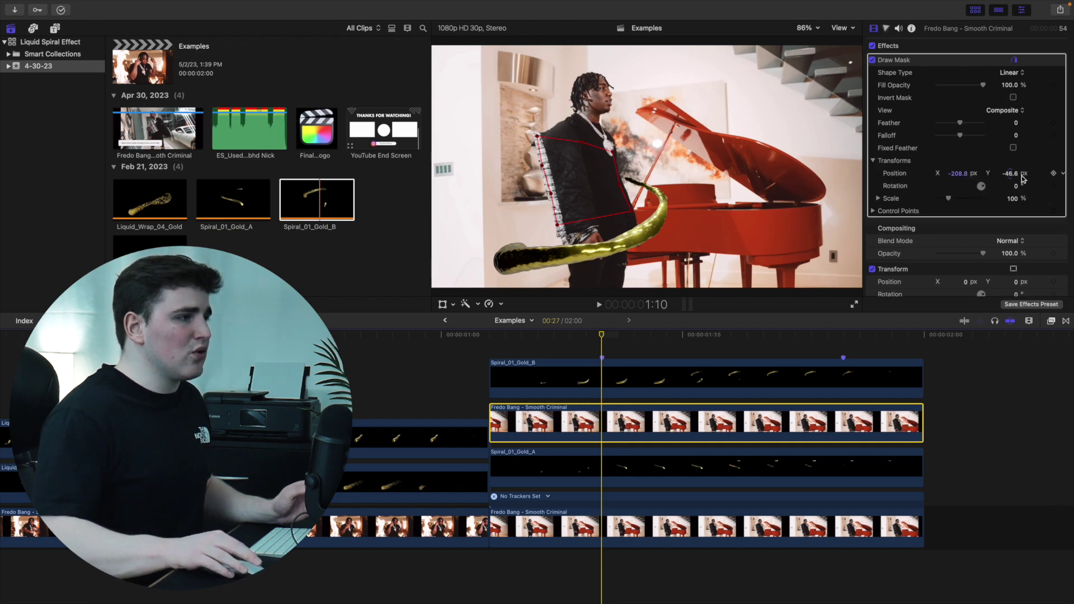
click(1054, 174)
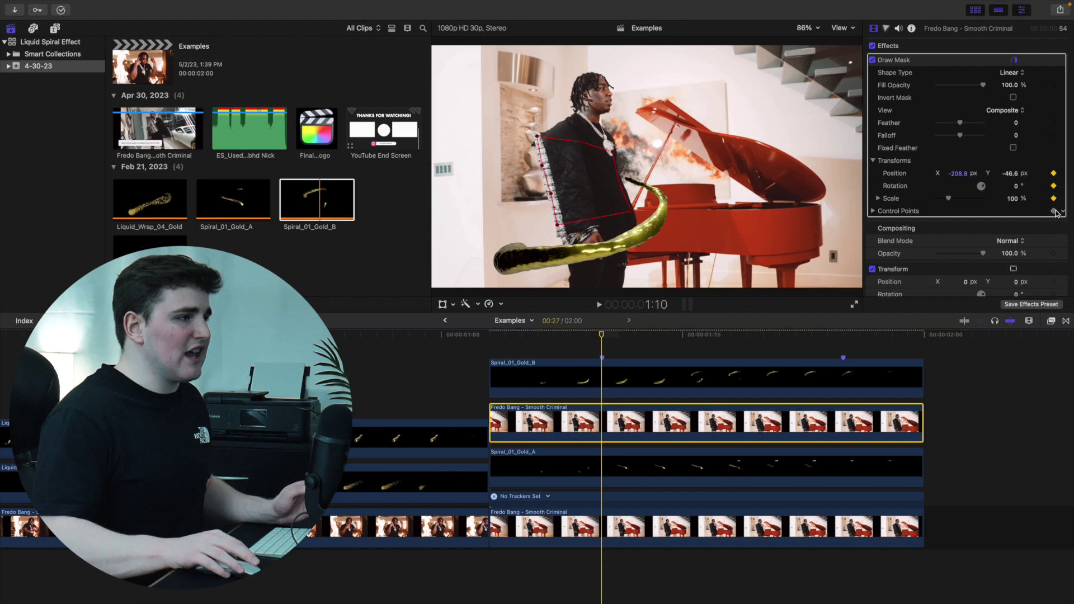
click(1054, 211)
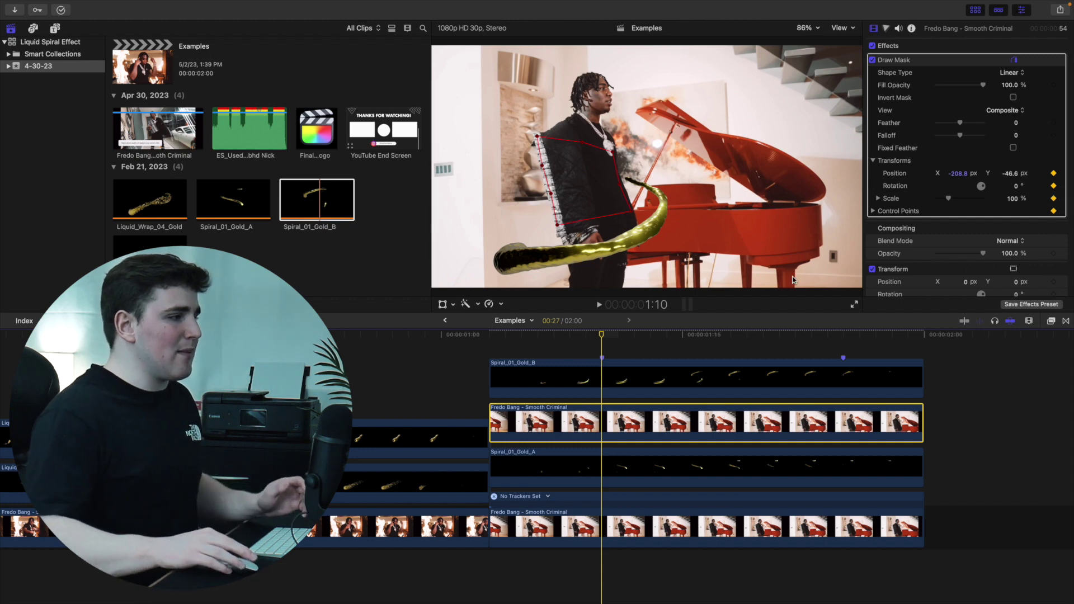
Step: Enlarge the viewer to 200% and realign the mask's front control points with the performer's chest at frame 1:14
drag(602, 335, 671, 335)
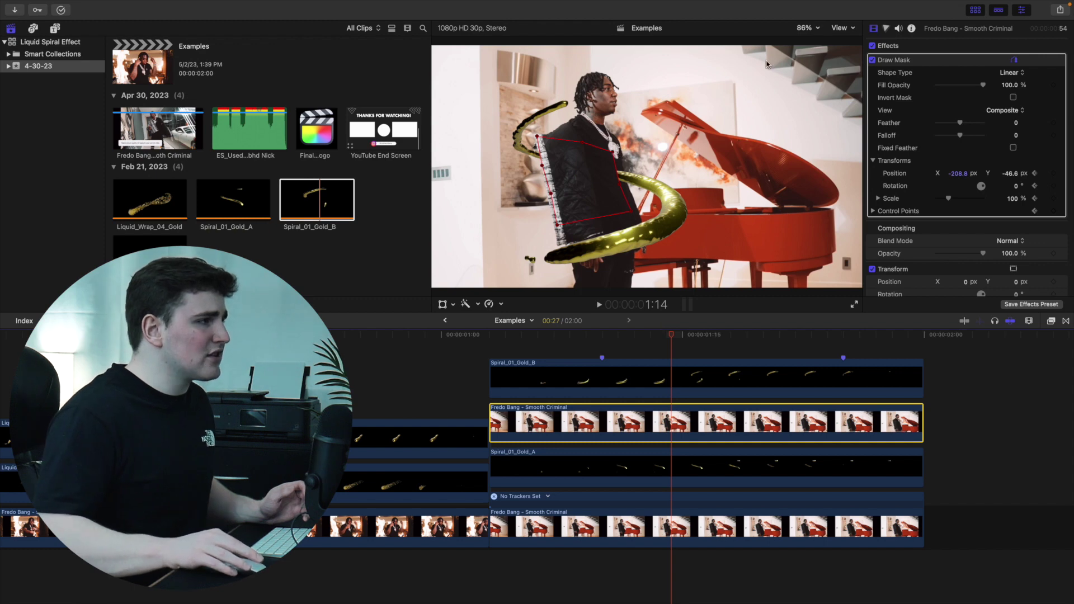
click(804, 29)
click(818, 125)
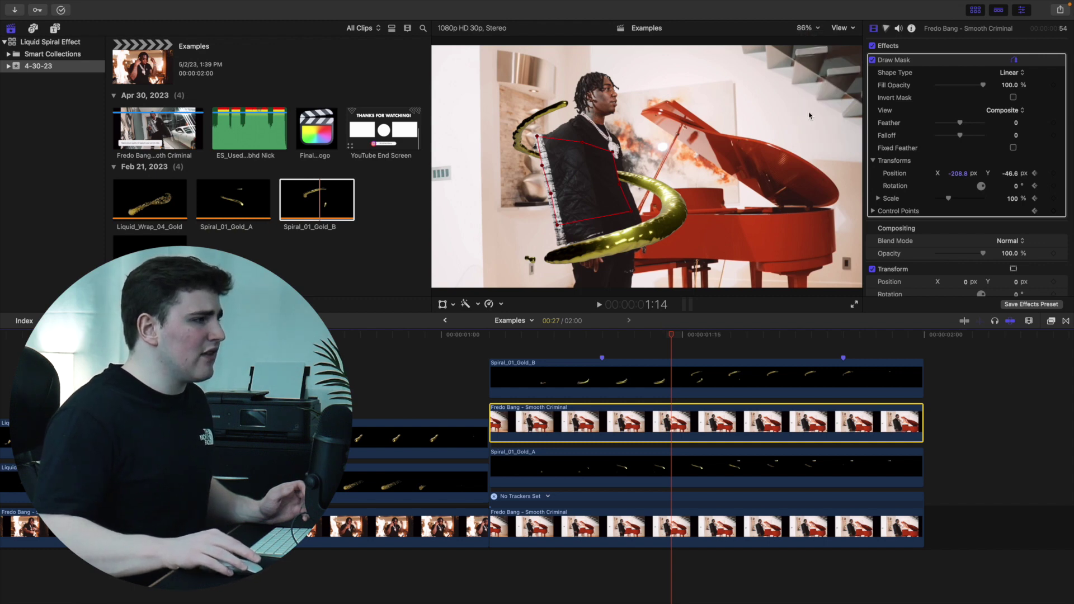
drag(568, 135, 583, 134)
click(589, 209)
drag(589, 209, 603, 212)
click(619, 272)
drag(844, 168, 841, 166)
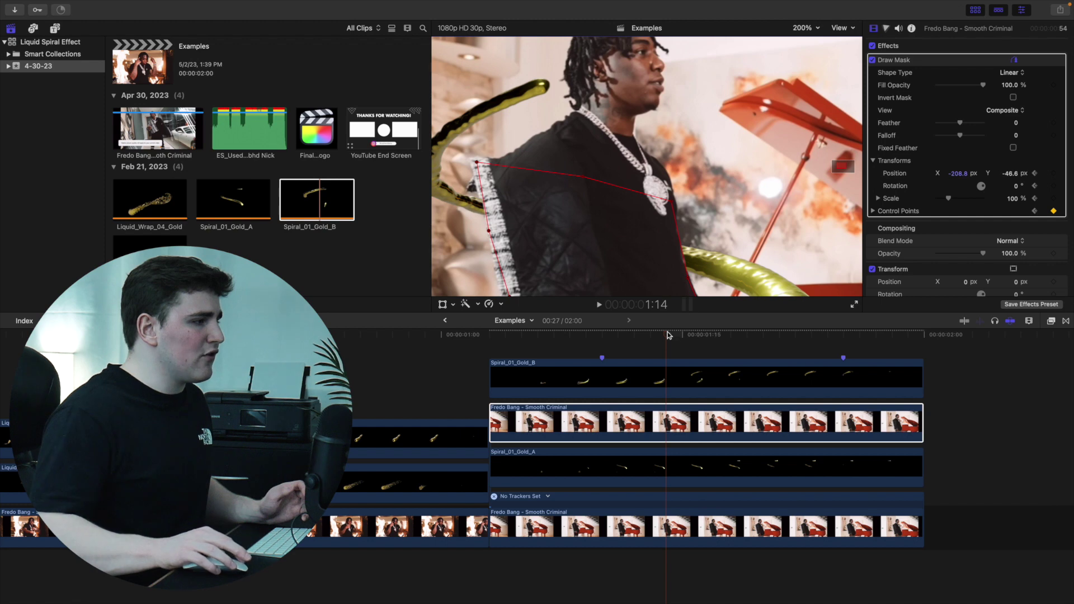
Step: Move the mask's front control points outward to the performer's shirt edge at frame 1:19
drag(689, 338, 750, 345)
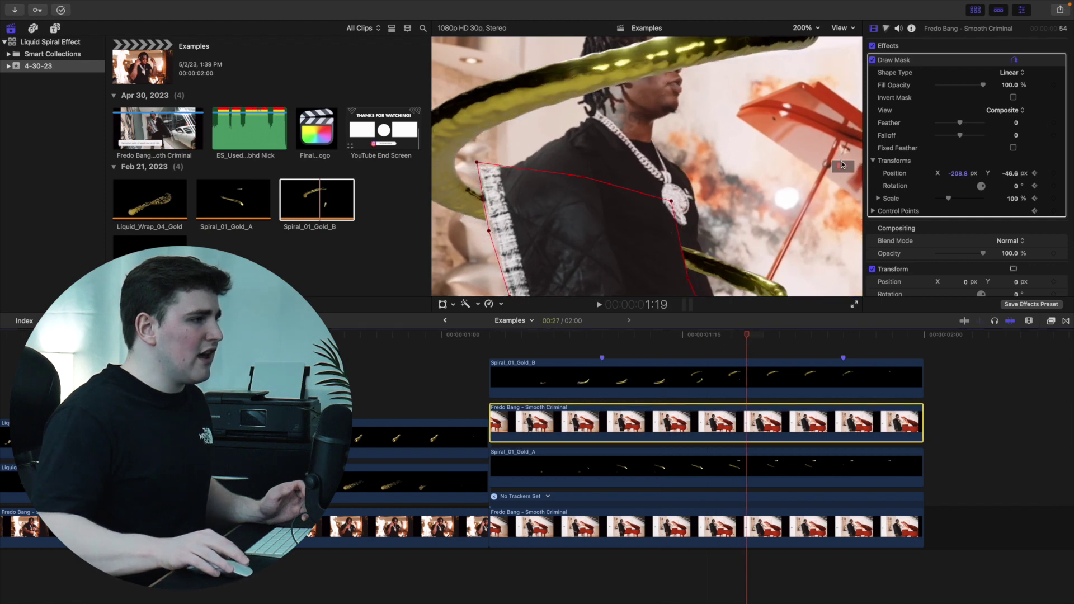
scroll(841, 164, down, 5)
scroll(841, 164, right, 3)
drag(626, 116, 647, 118)
drag(640, 185, 650, 191)
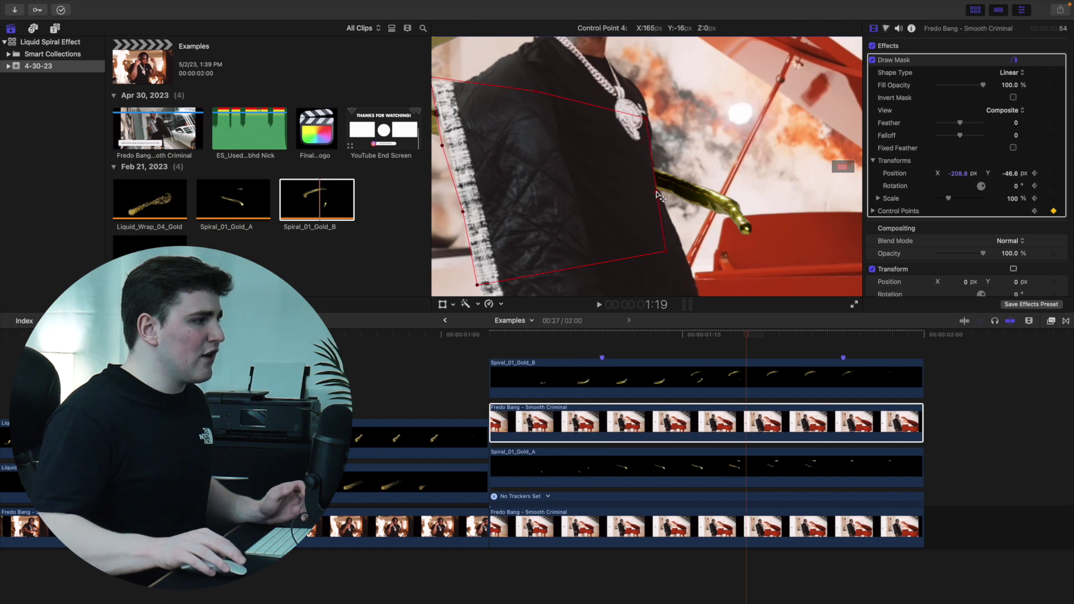
drag(666, 252, 682, 249)
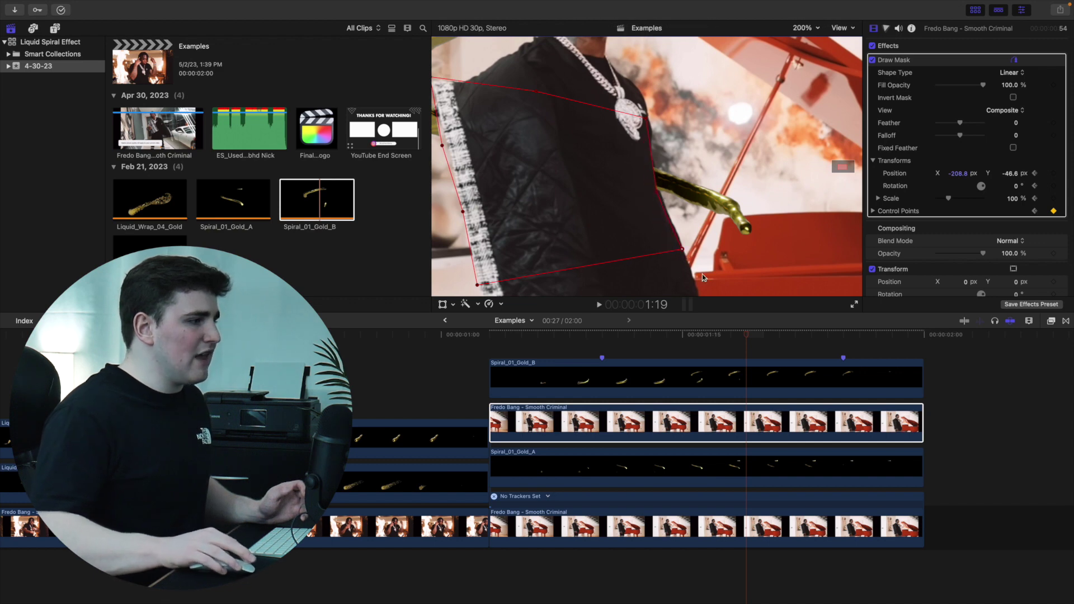
Step: Realign the mask's front control points with the shirt edge at frame 1:21, and adjust the middle one at frame 1:11
drag(751, 337, 794, 350)
drag(646, 119, 654, 120)
drag(658, 192, 666, 190)
drag(682, 249, 691, 247)
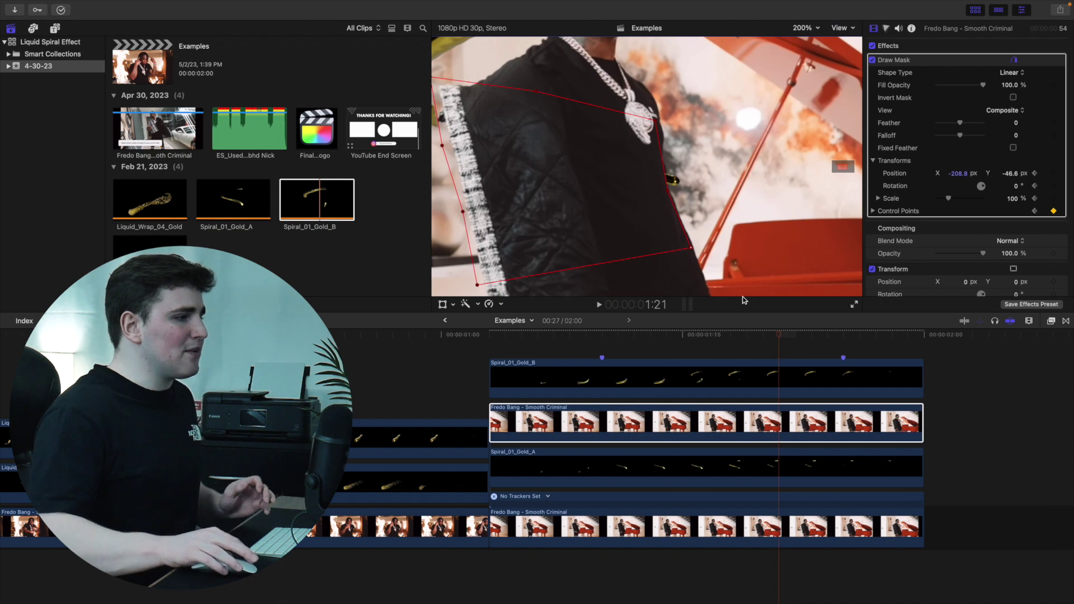
drag(779, 336, 634, 345)
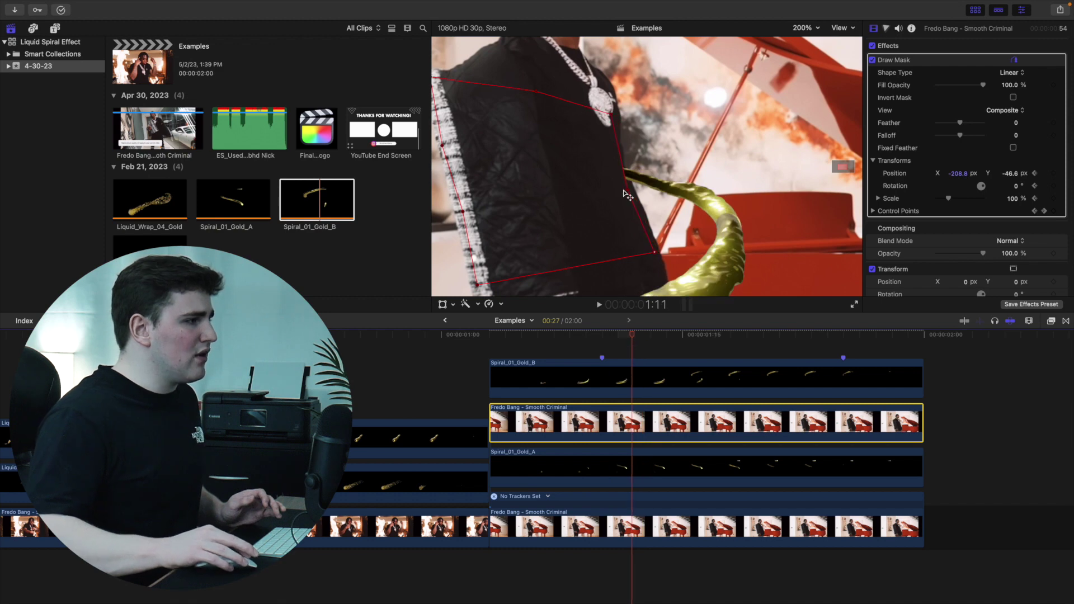
drag(632, 196, 637, 185)
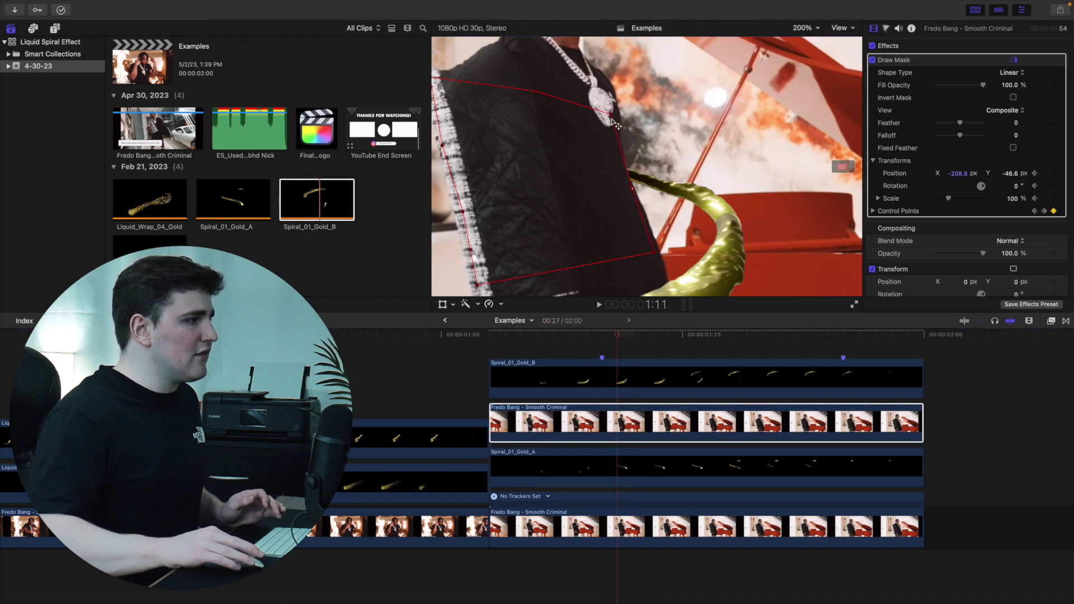
Step: Adjust the mask's control points along the back edge of the jacket at frame 1:19
drag(619, 342, 777, 345)
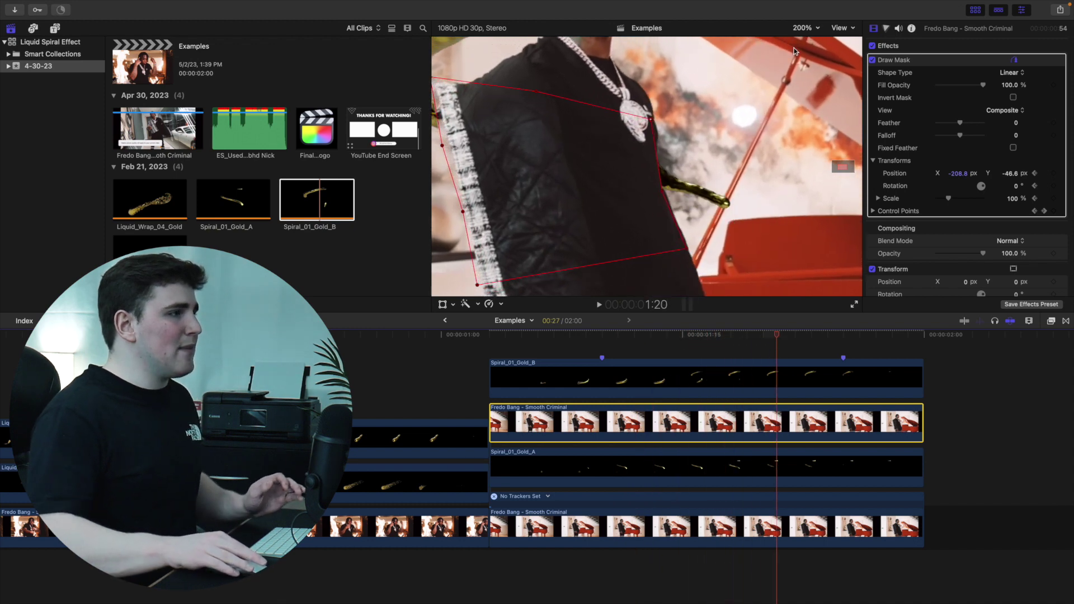
key(Left)
key(Left)
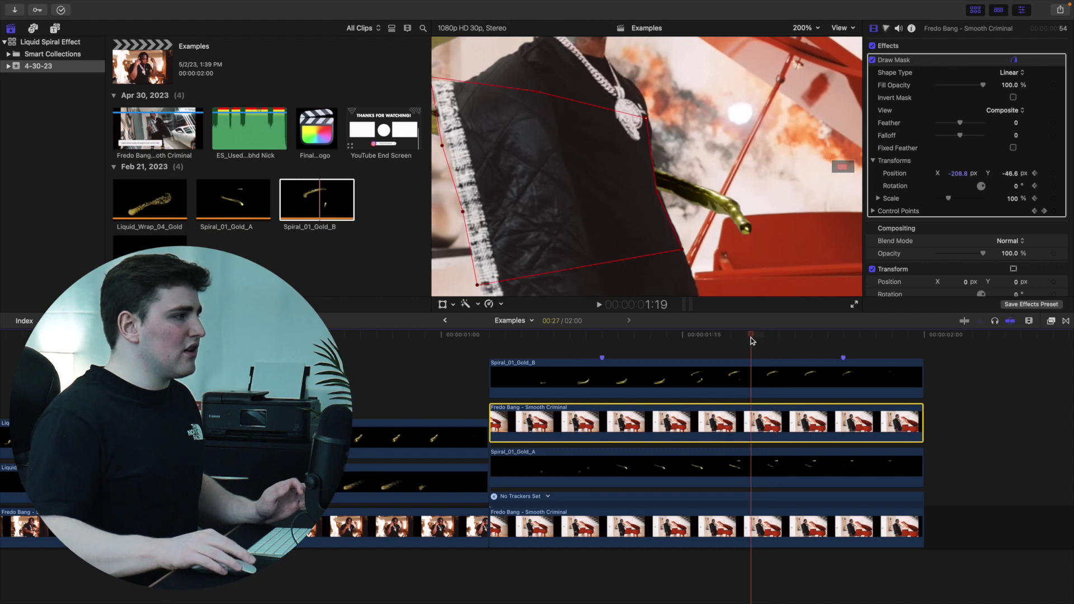
drag(843, 169, 839, 167)
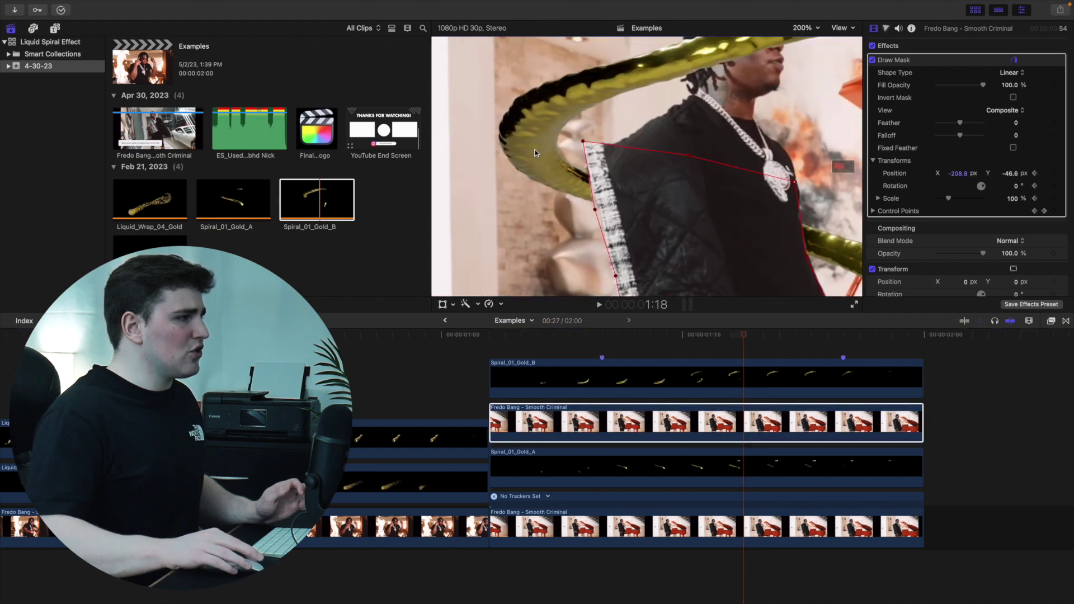
drag(583, 141, 592, 146)
click(758, 341)
drag(596, 212, 603, 210)
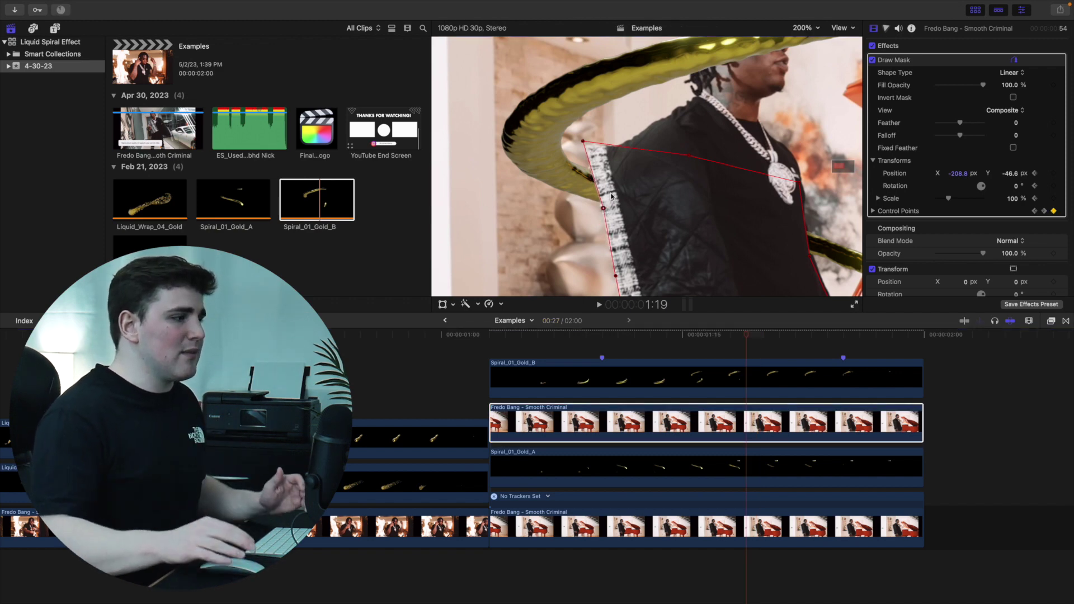
Step: Inspect the masked shot in the full frame, and toggle Draw Mask off and on to compare the spiral layering
click(638, 348)
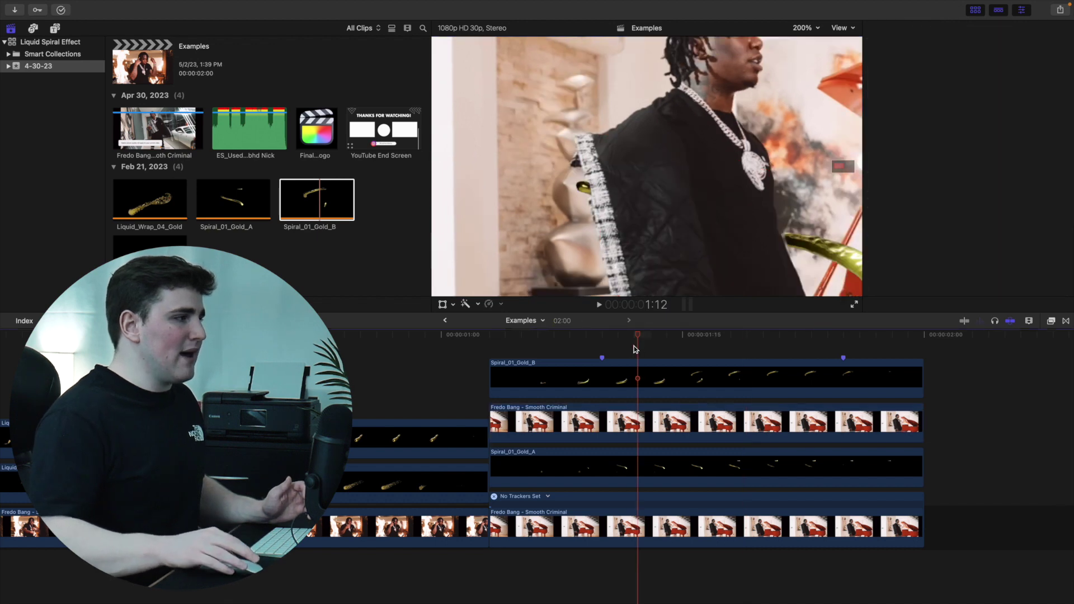
click(577, 163)
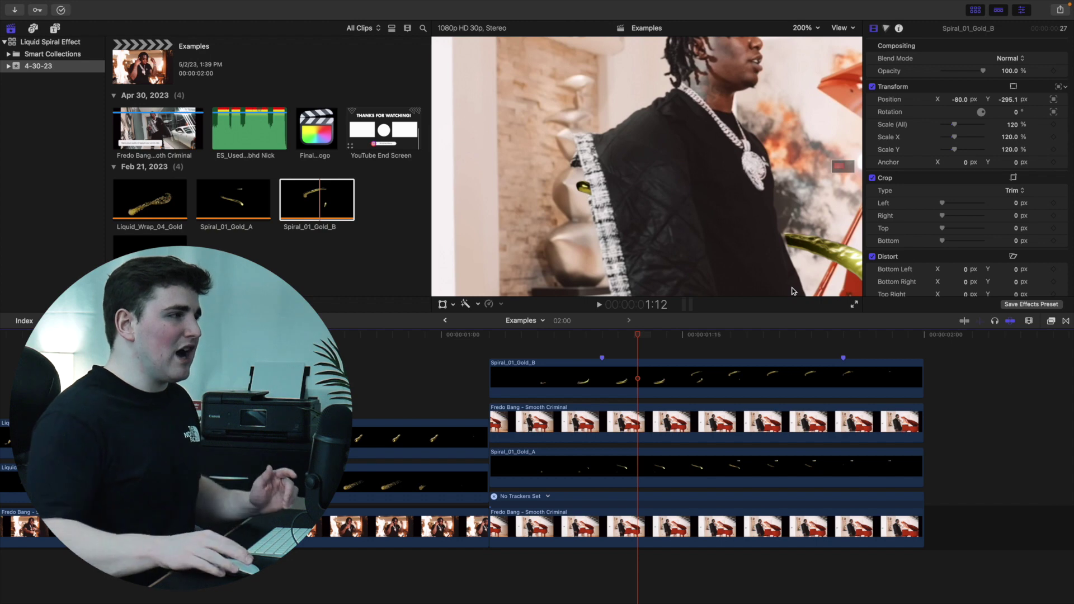
click(813, 28)
click(814, 36)
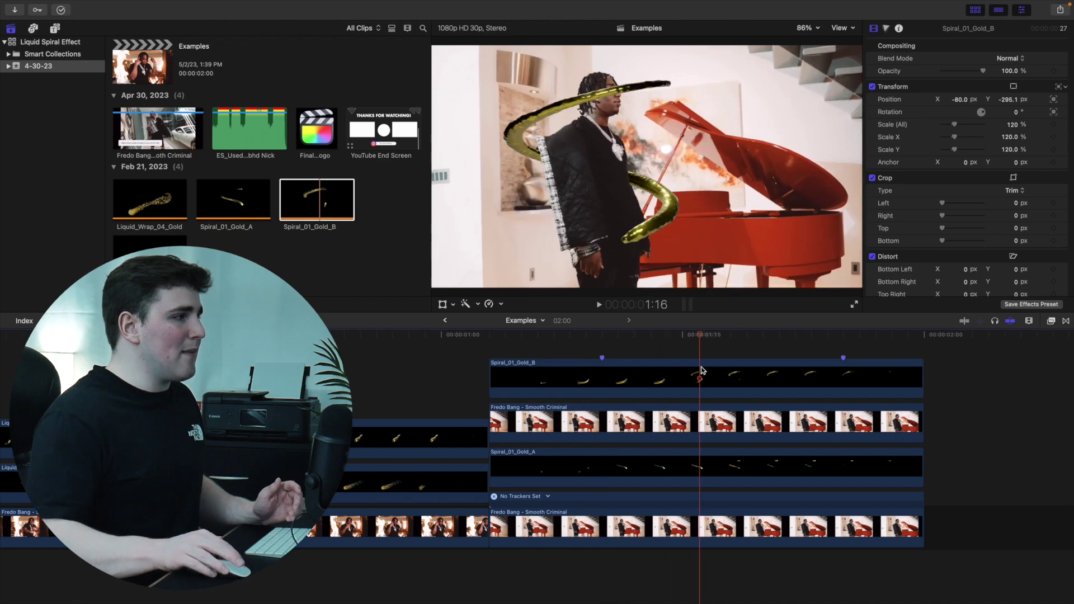
click(706, 406)
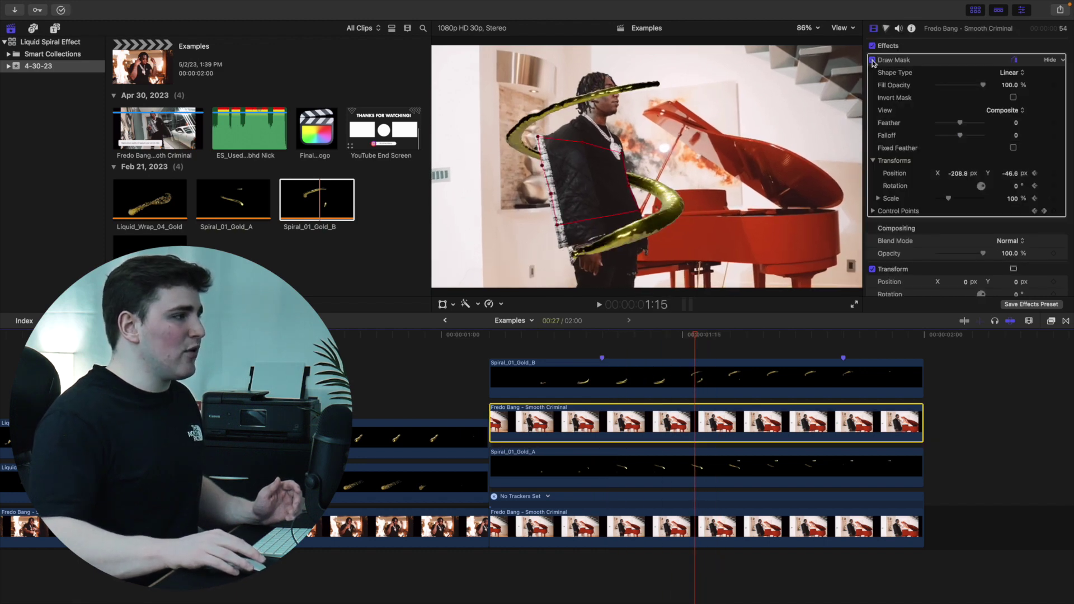
click(872, 59)
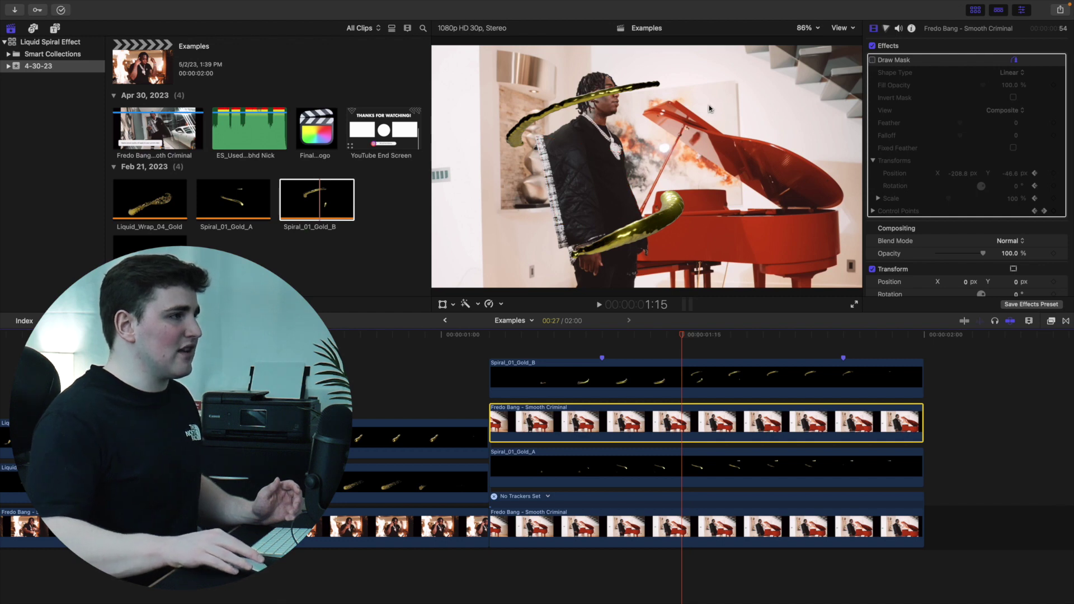
click(873, 61)
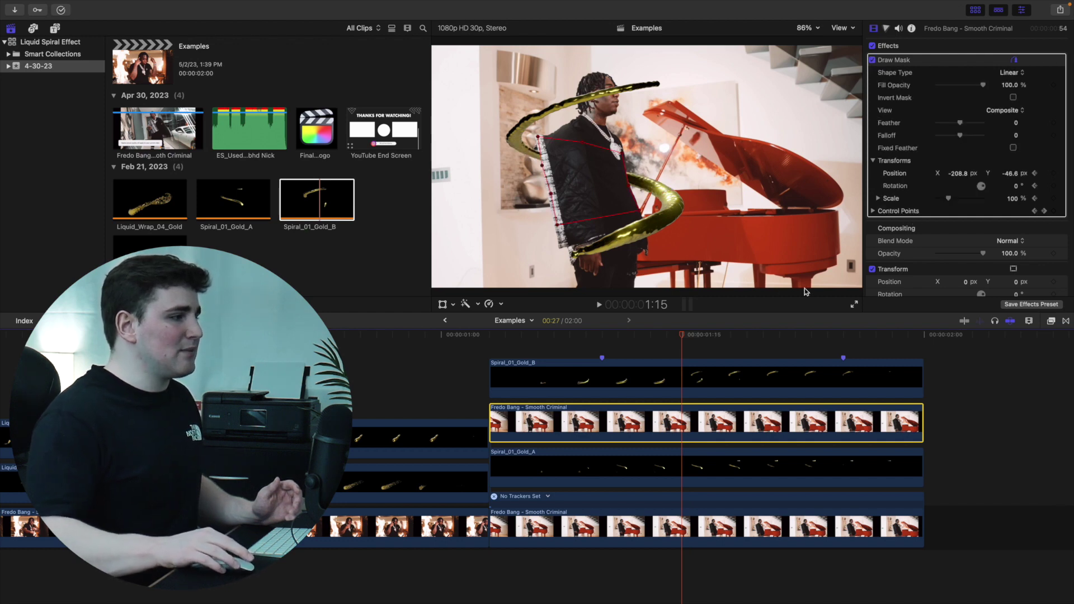
Step: Play the second shot from frame 1:03 to check how the spirals wrap around the performer with the animated mask
drag(683, 338, 636, 338)
click(495, 355)
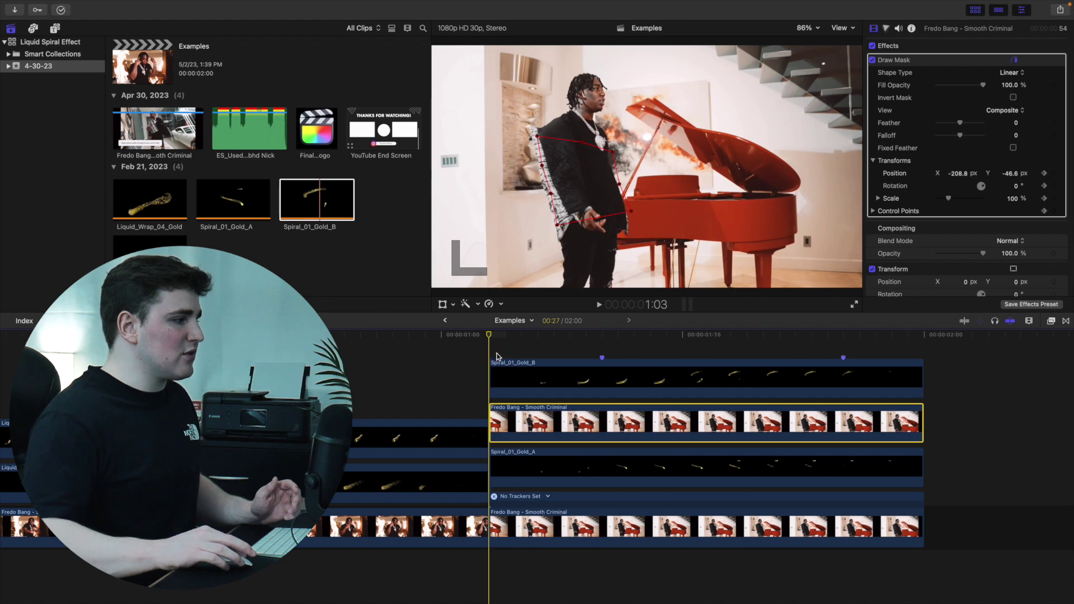
key(Left)
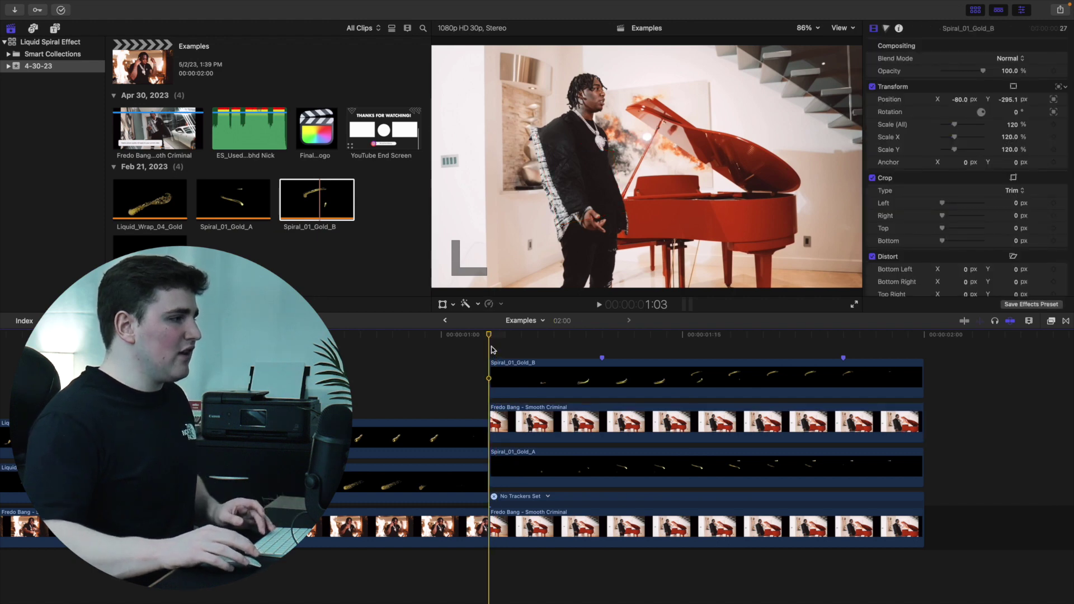
key(space)
click(491, 350)
key(space)
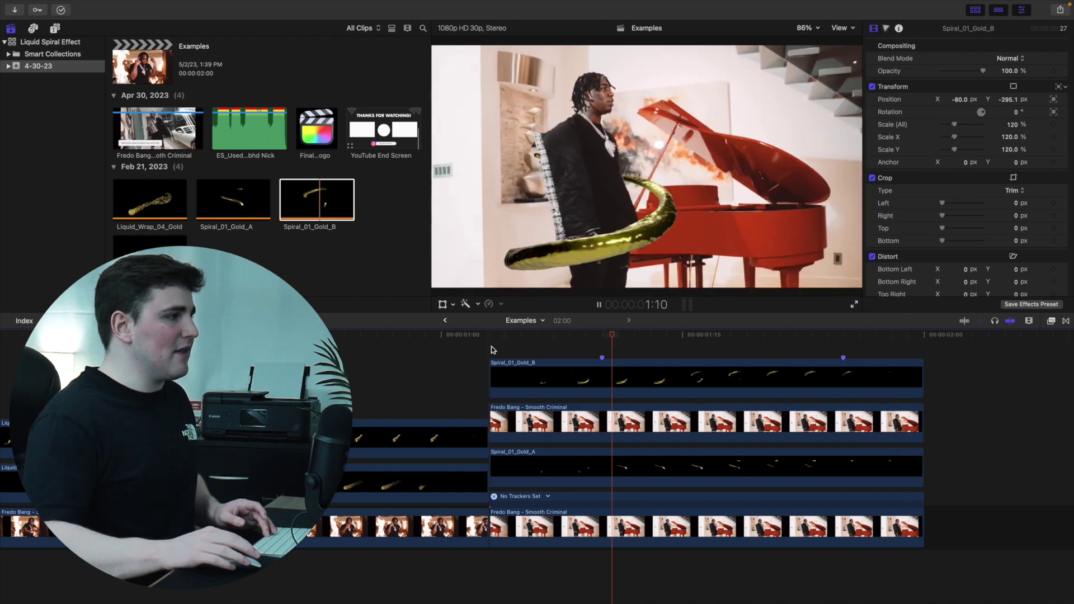
key(space)
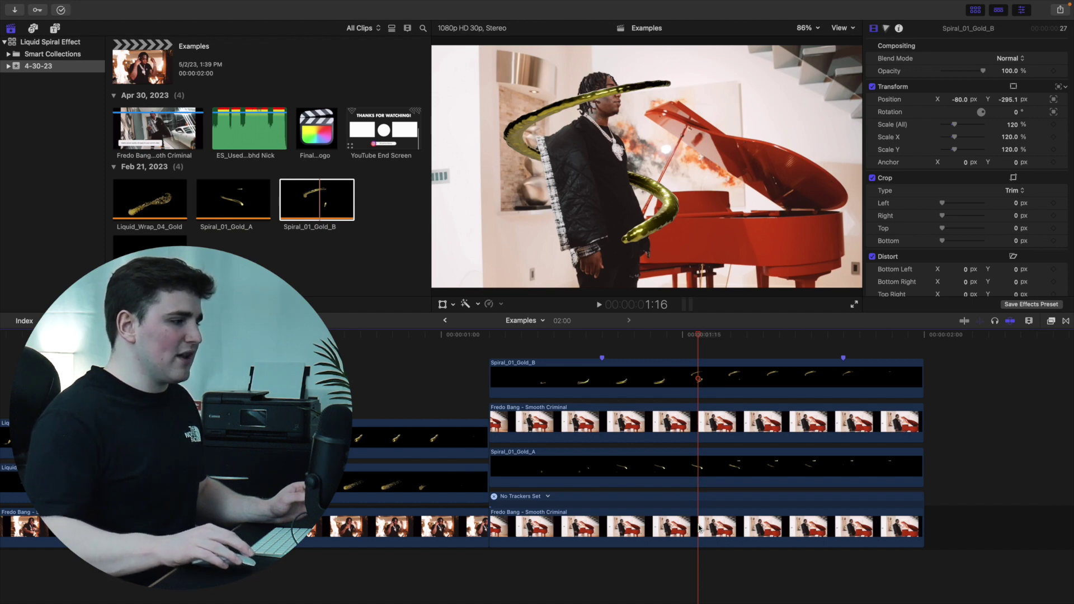
Step: Match the color of the Spiral_01_Gold_B clip to a frame of the second shot in the primary storyline
click(687, 421)
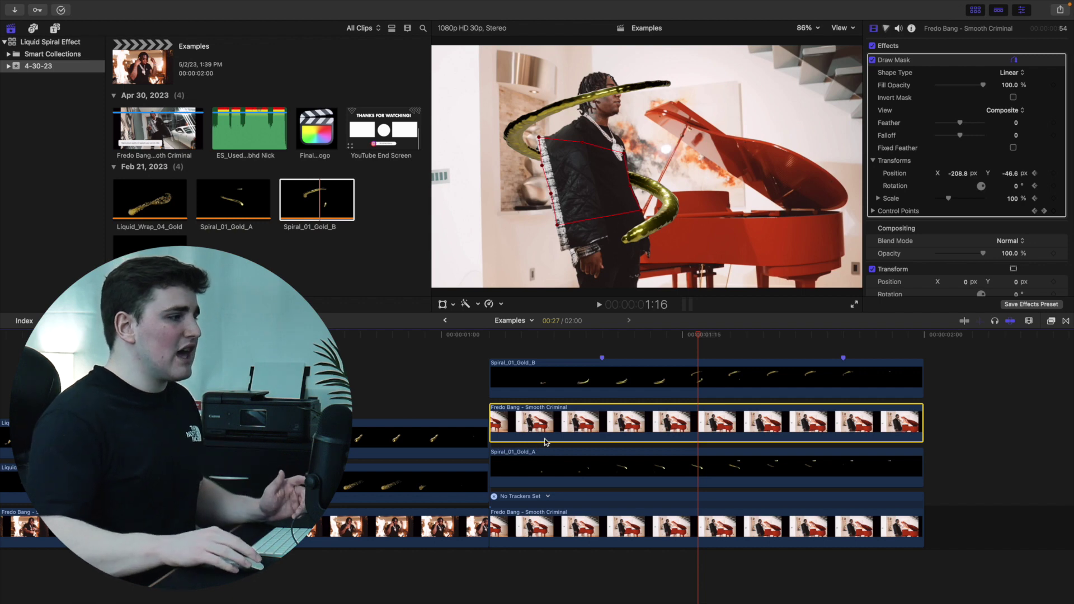
click(723, 373)
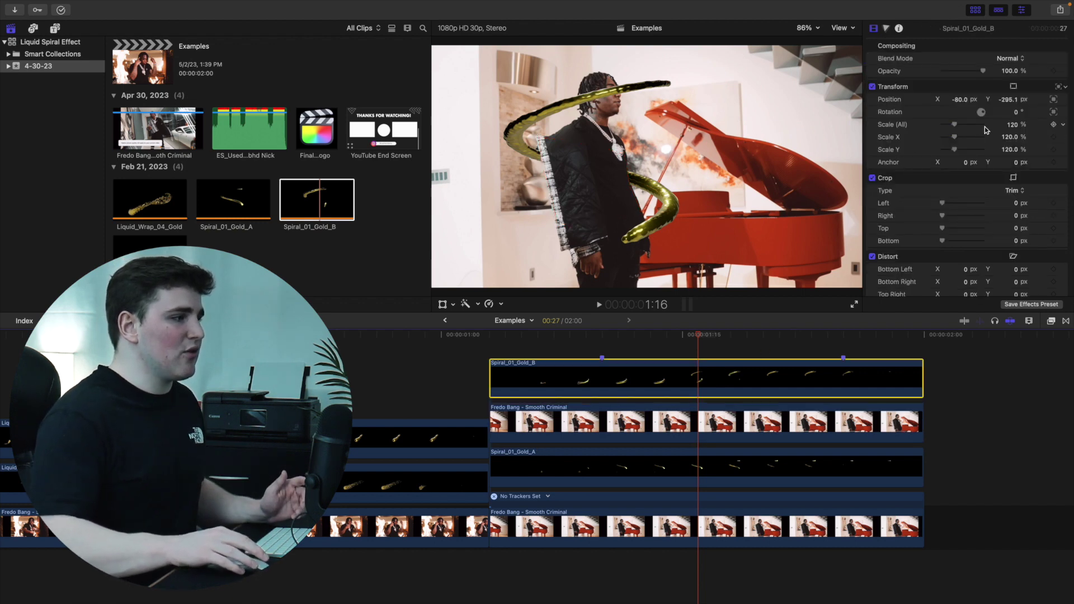
click(479, 306)
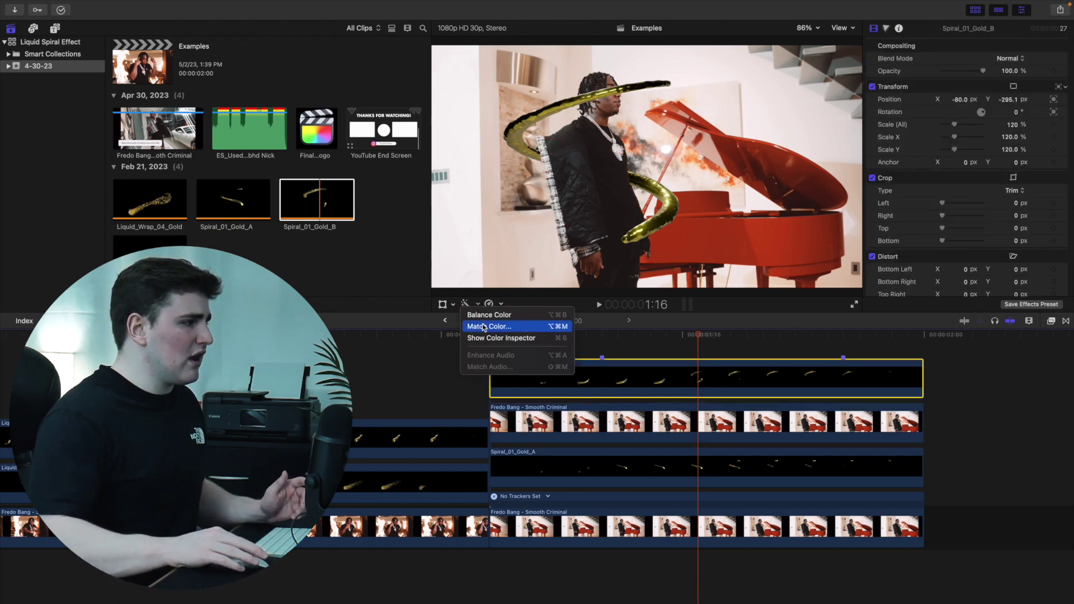
click(493, 328)
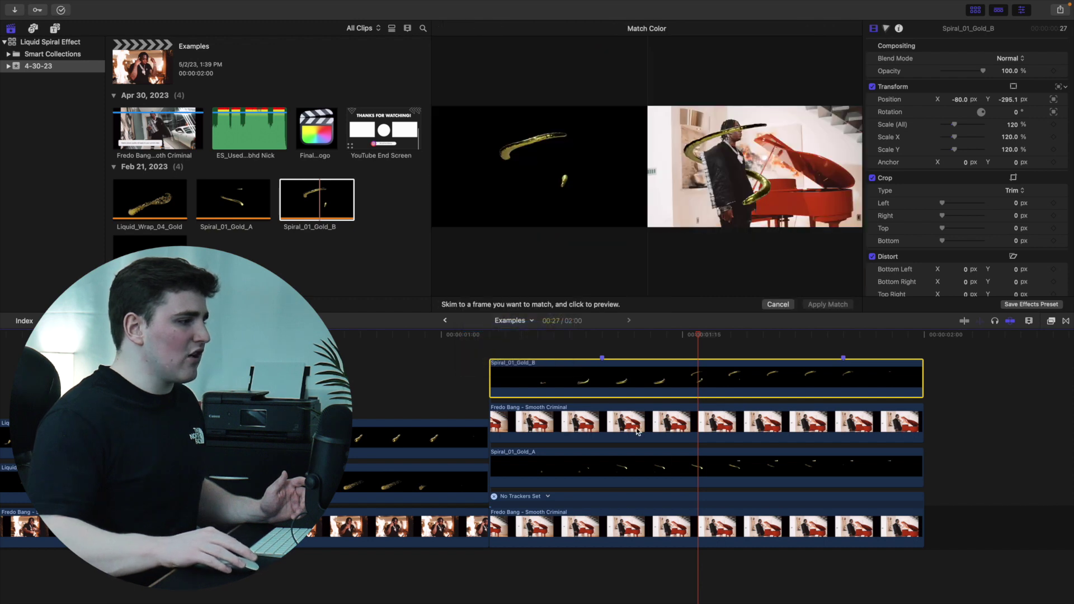
click(692, 528)
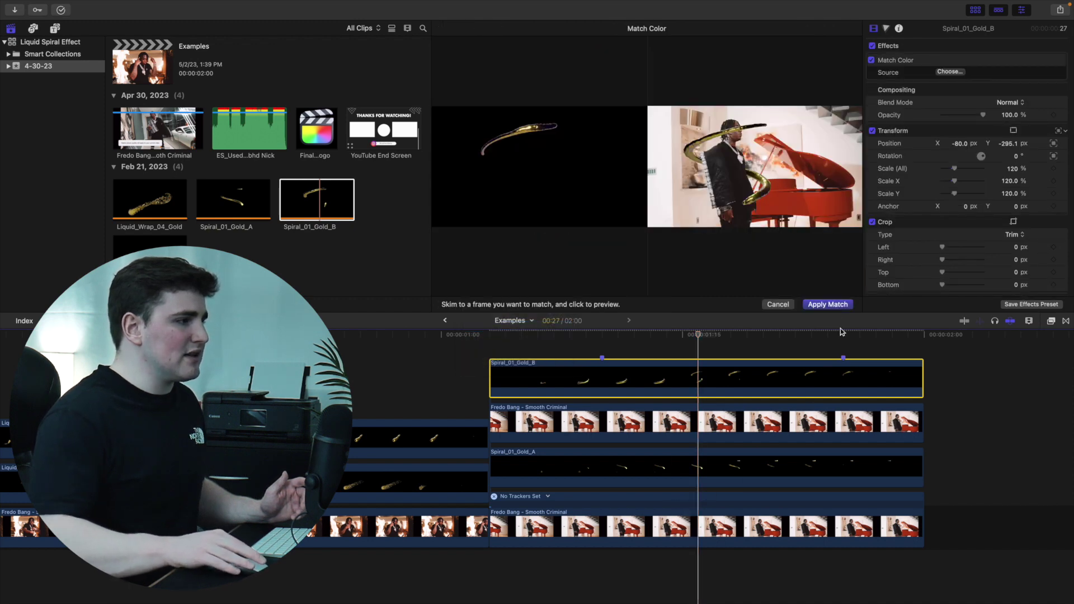
click(828, 304)
Step: Compare the top spiral with Match Color off and on at frame 1:14, and play the second shot from frame 1:03
click(681, 336)
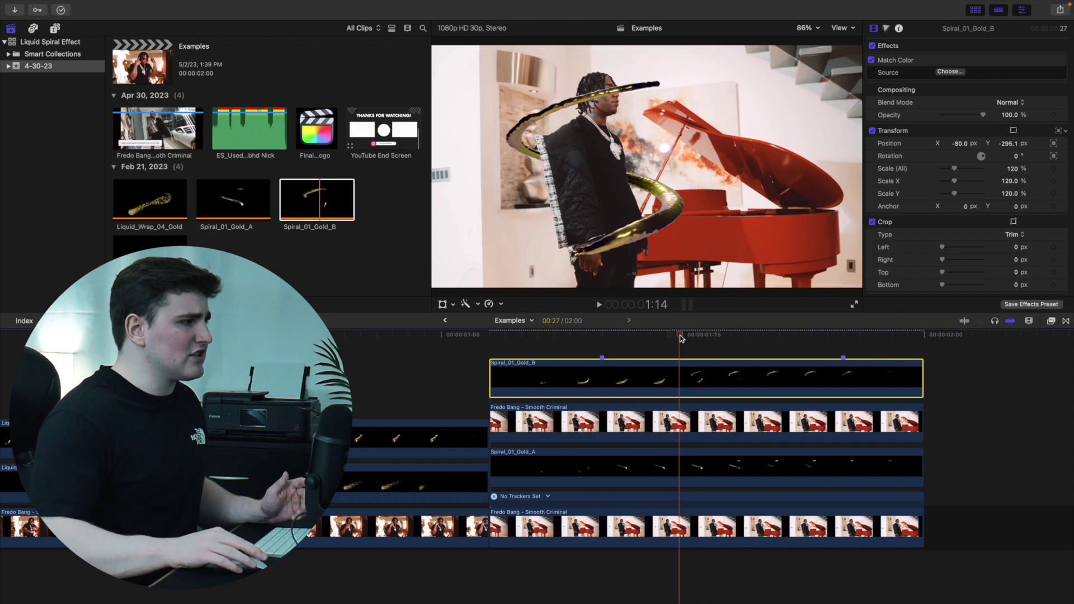
click(872, 60)
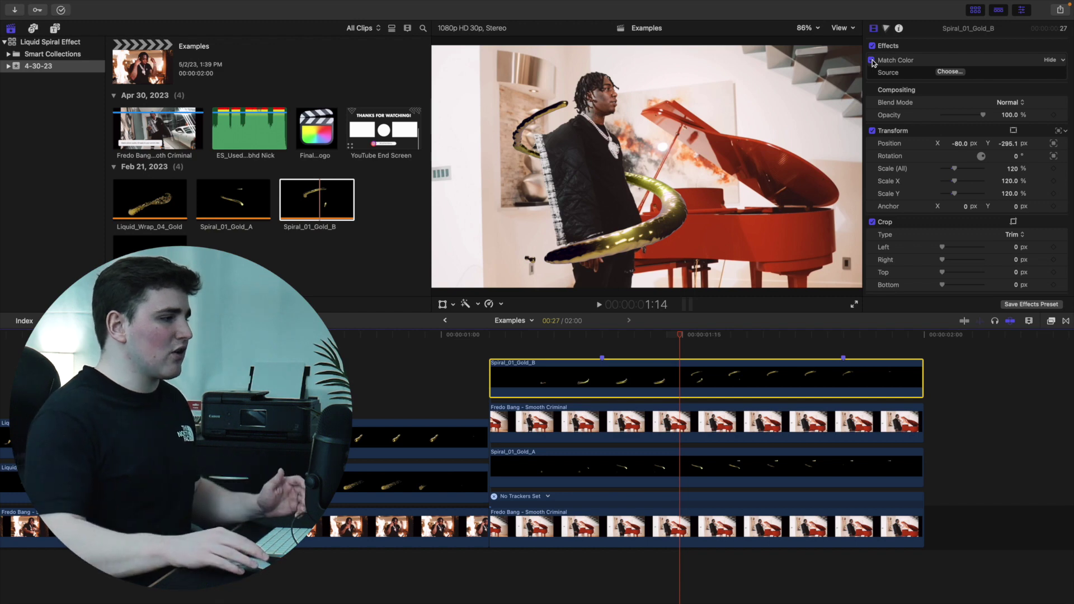
click(486, 348)
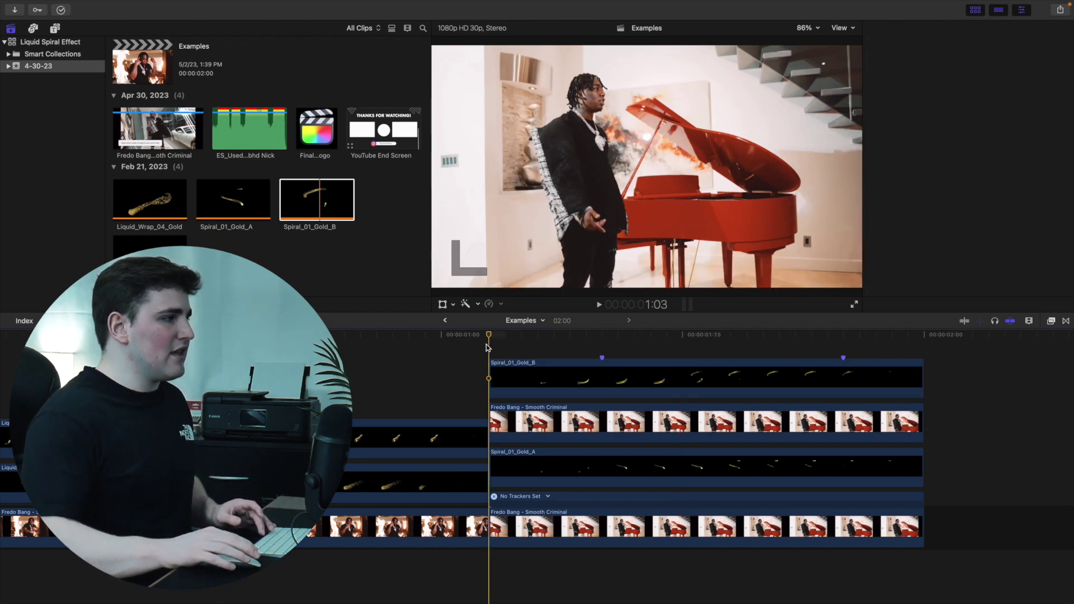
key(space)
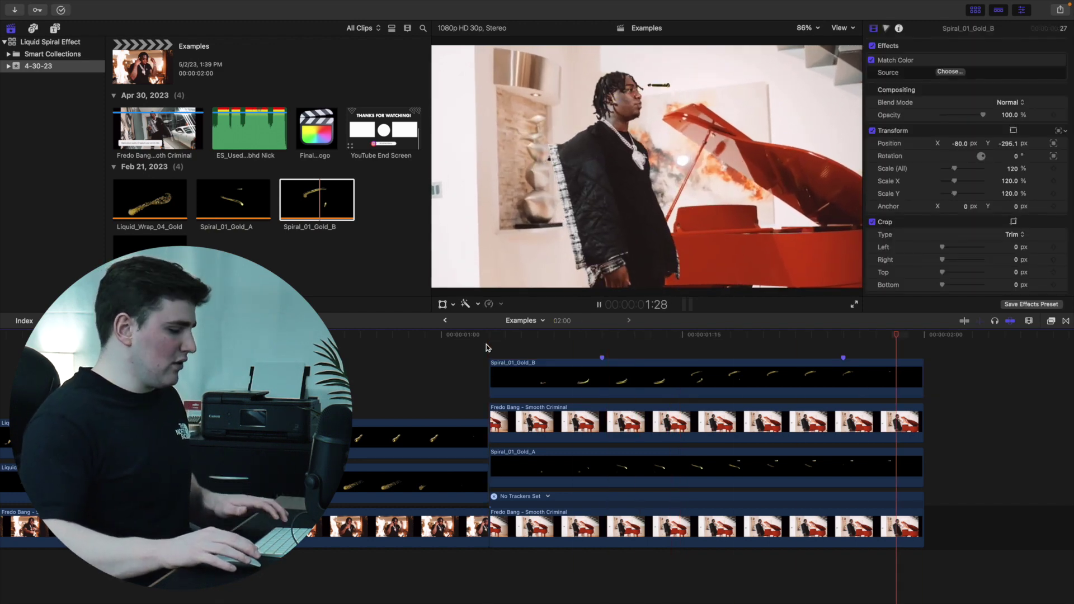
Step: Play the Examples project from the beginning to review the spiral effects on both shots
key(Home)
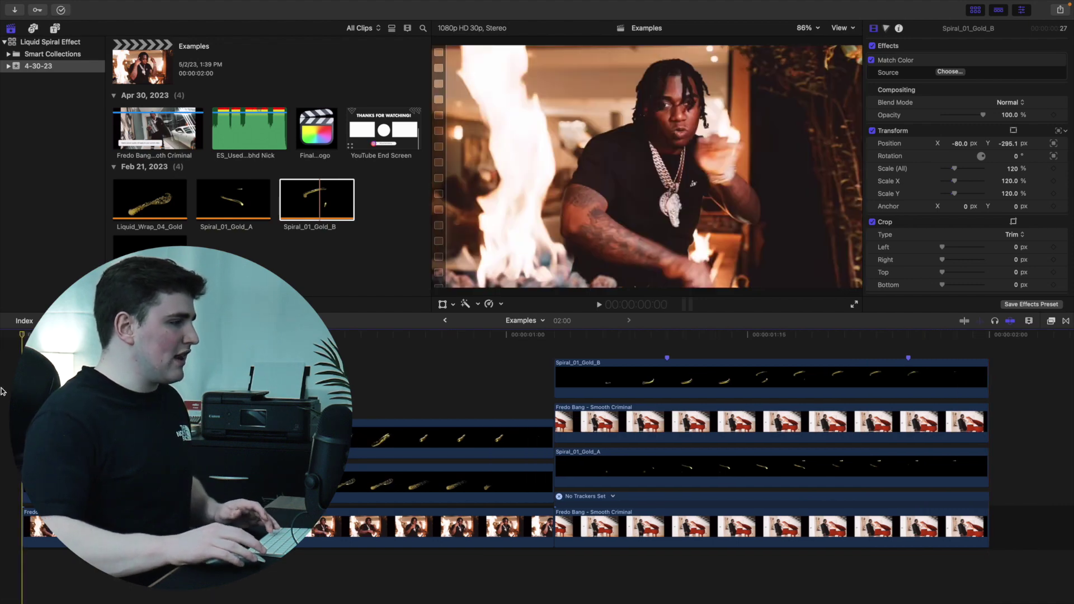
key(space)
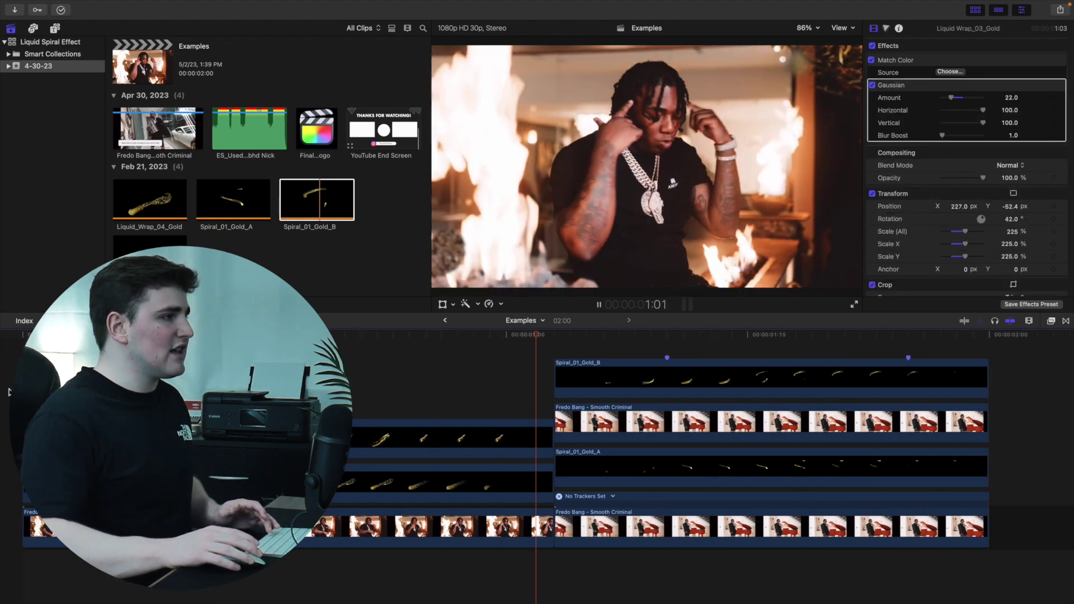
key(Home)
key(space)
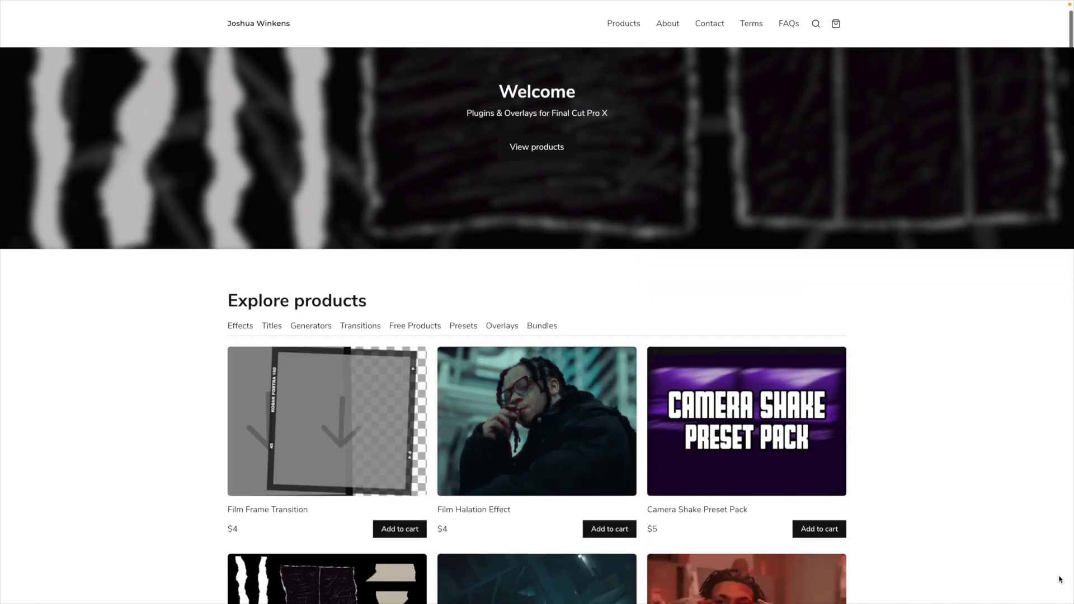
scroll(1060, 580, down, 4)
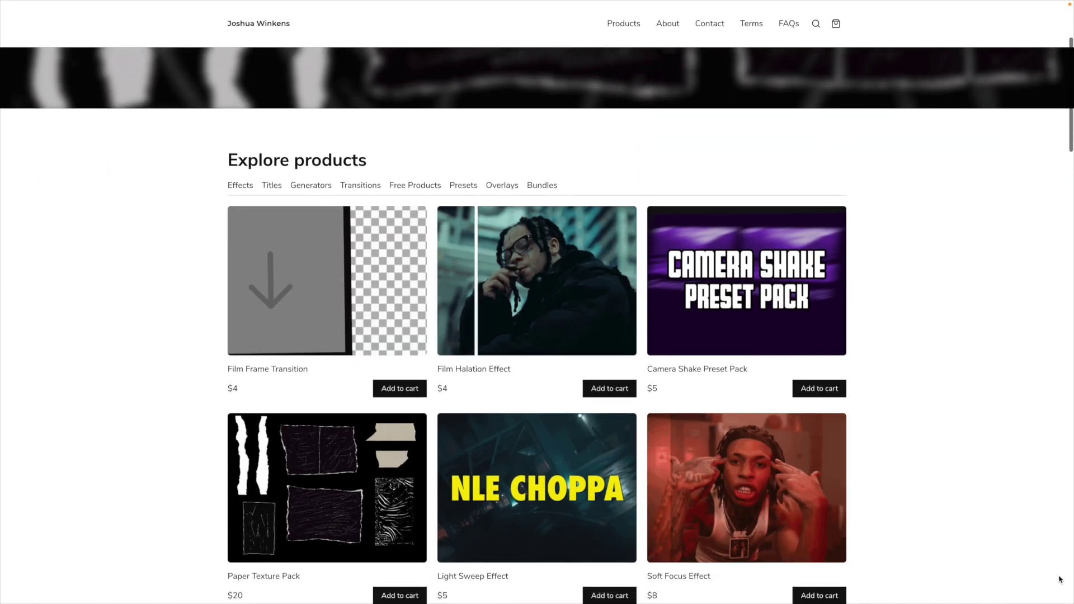
scroll(1060, 580, down, 3)
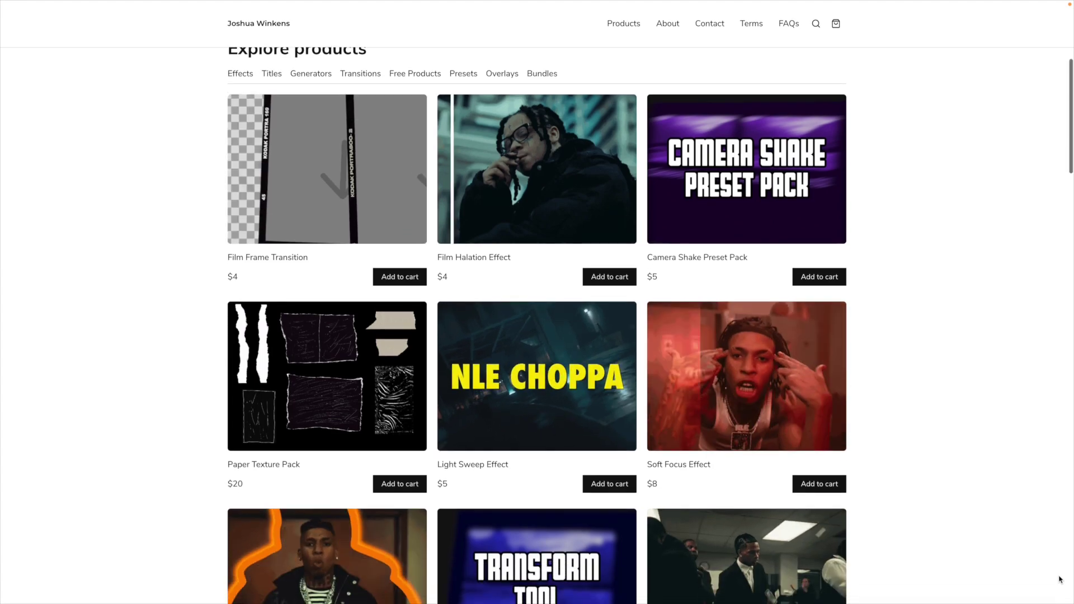
scroll(1057, 446, down, 3)
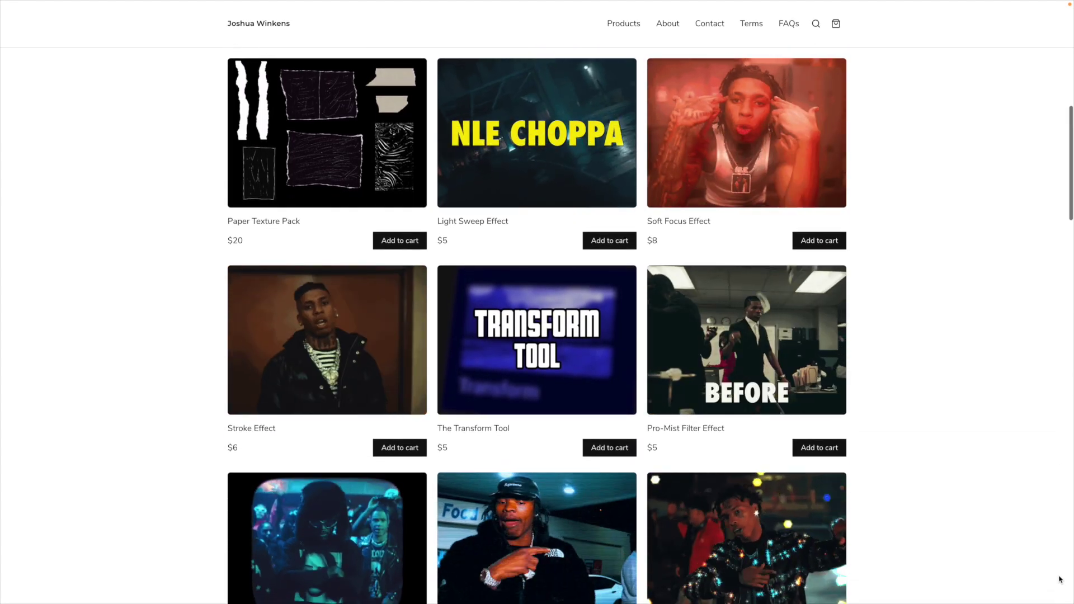